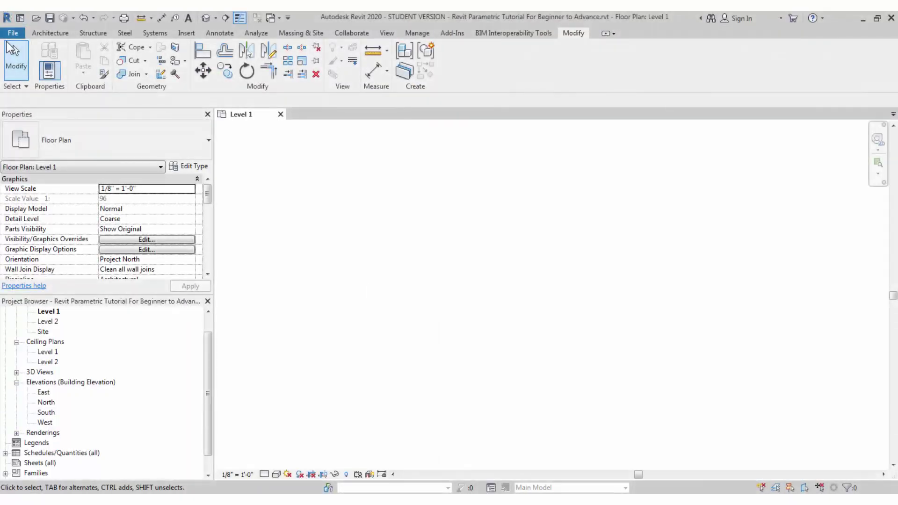
Create a new family from the Metric Generic Model.rft template and close the inactive views, keeping the Ref. Level plan.
click(11, 34)
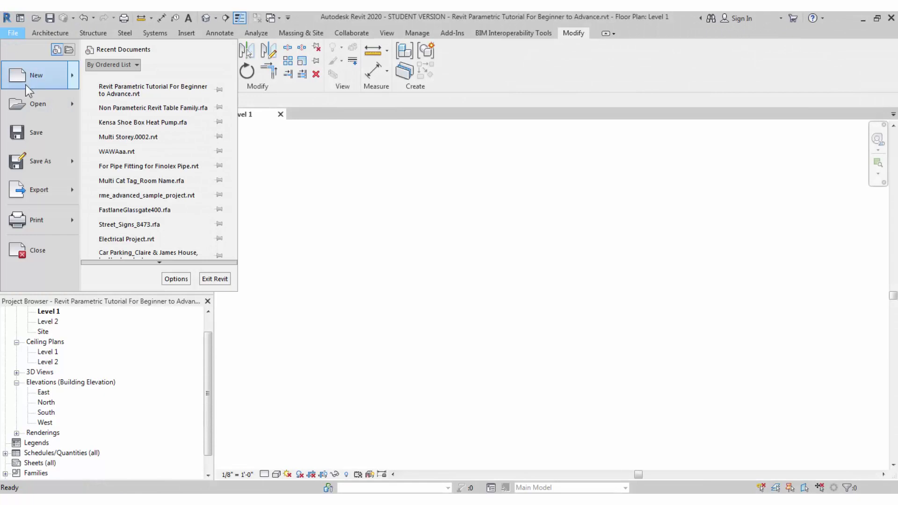
mouse_move(26, 86)
click(122, 116)
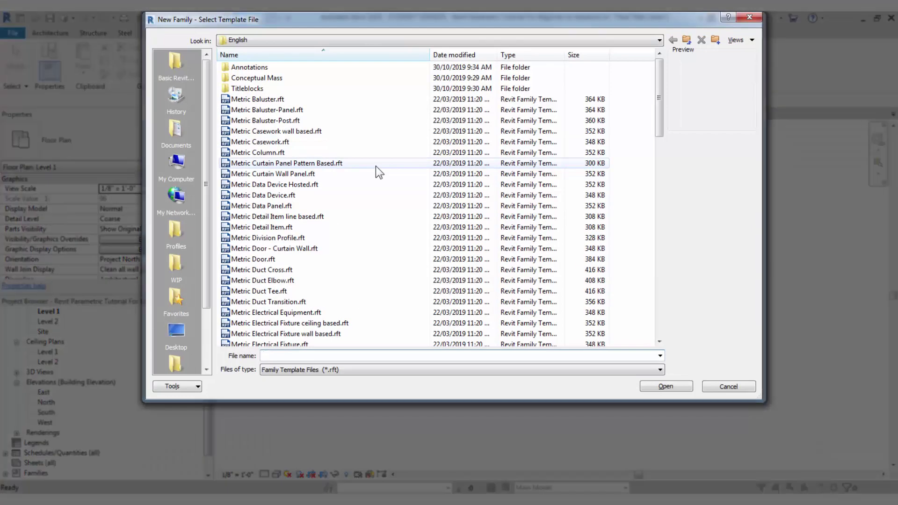
click(375, 165)
scroll(340, 273, down, 5)
click(307, 344)
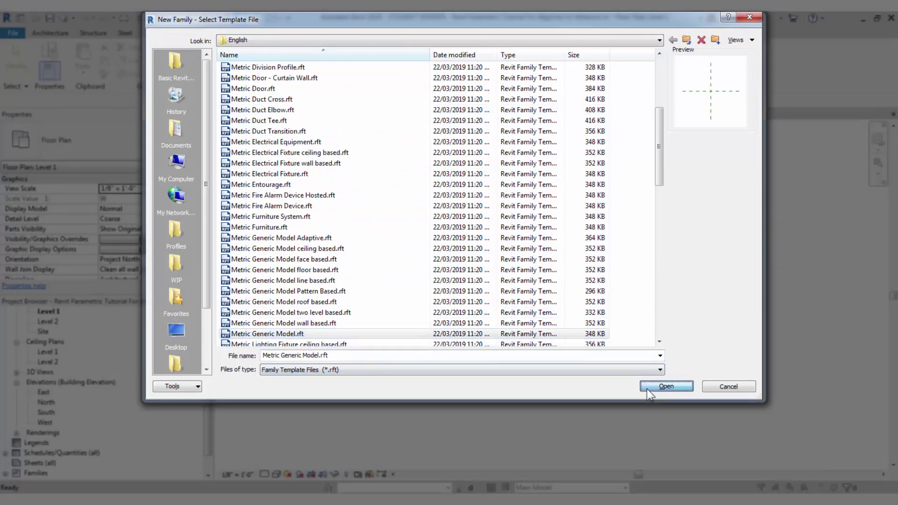
click(647, 389)
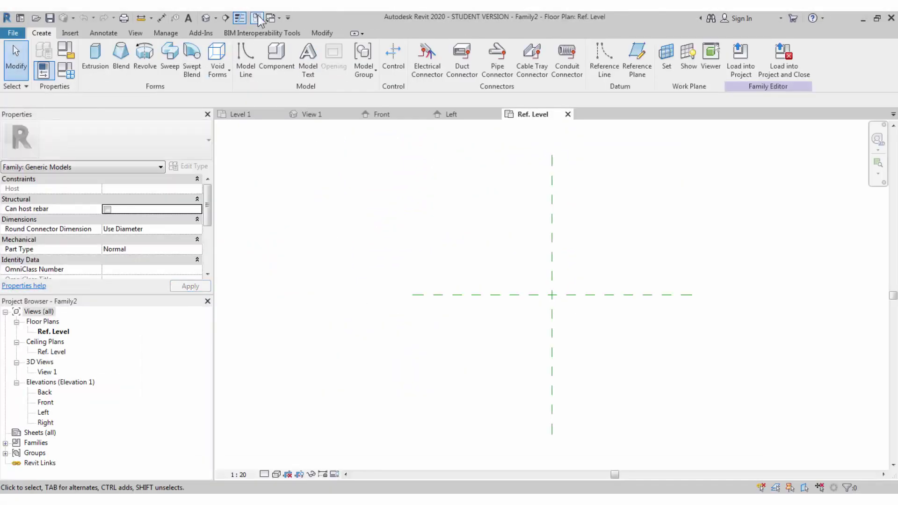
click(257, 18)
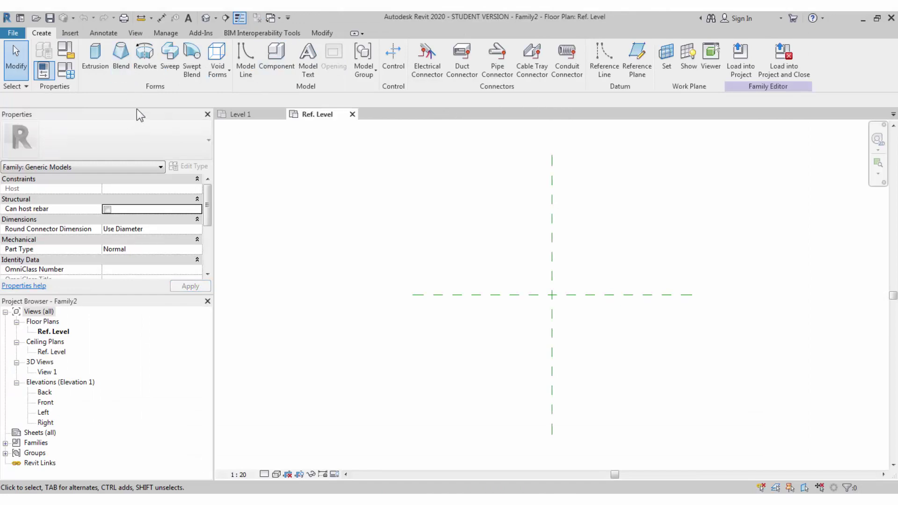
Set the family category to Furniture.
click(44, 70)
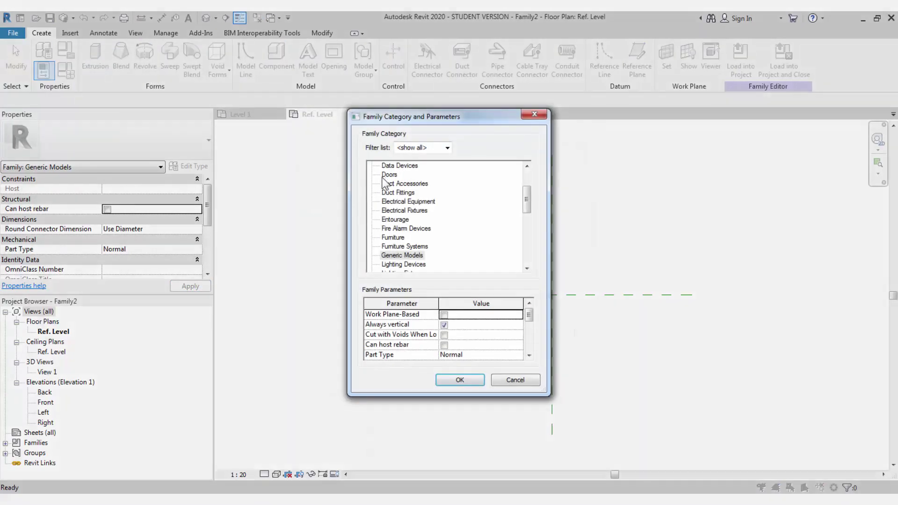
key(Up)
key(Up)
key(Up)
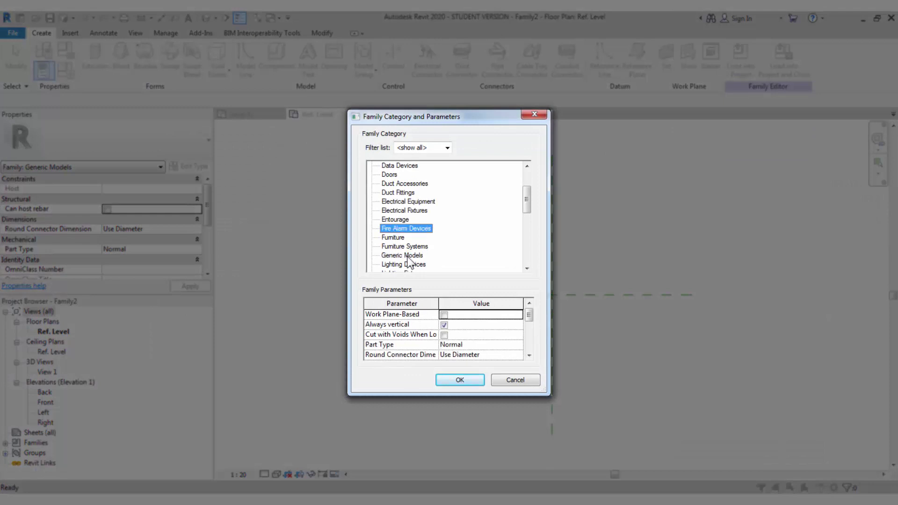
click(398, 238)
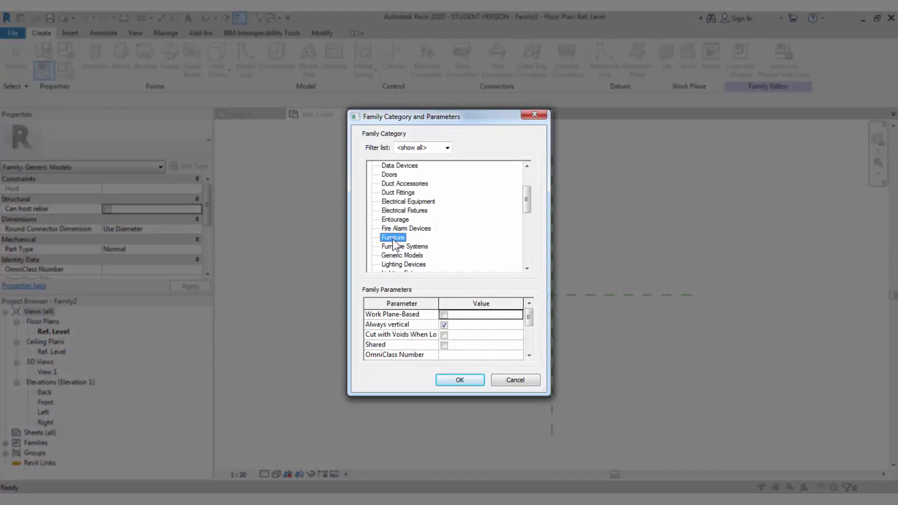
click(456, 379)
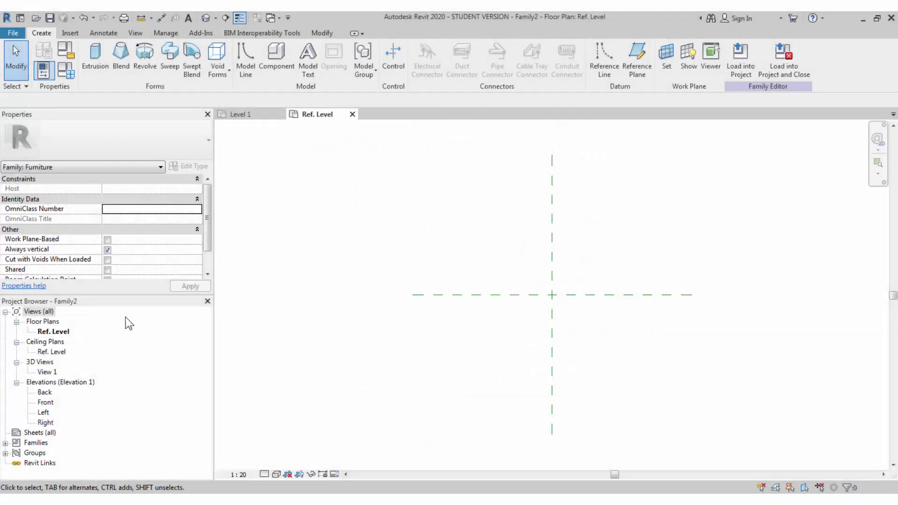
Open the Front elevation and tile it side by side with the Ref. Level floor plan.
double_click(46, 402)
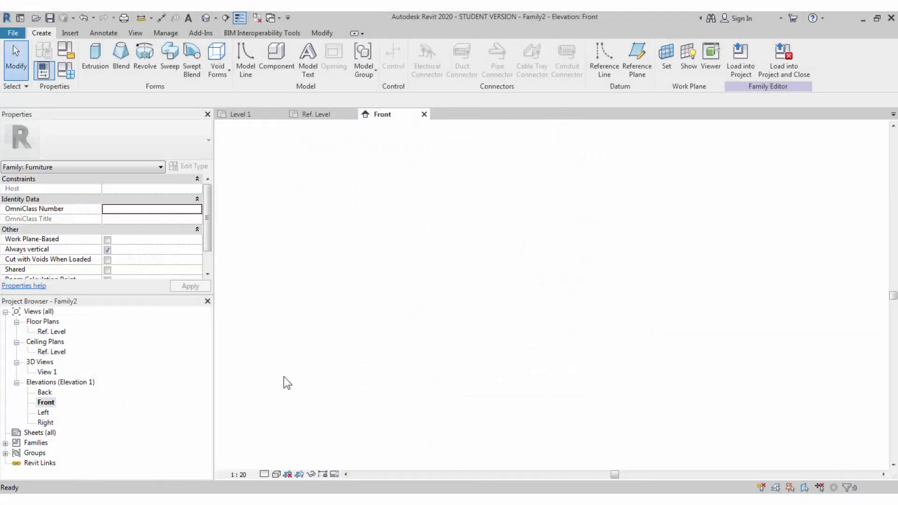
key(w)
key(t)
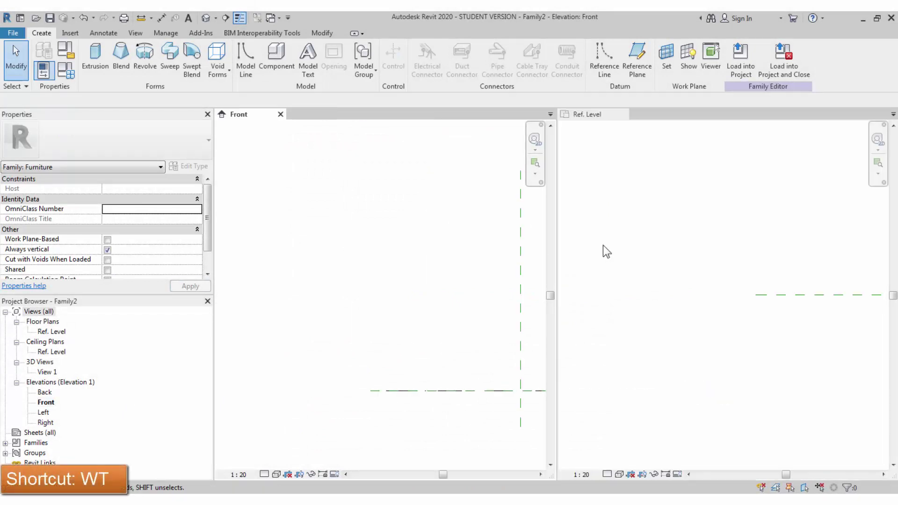
click(603, 247)
click(579, 293)
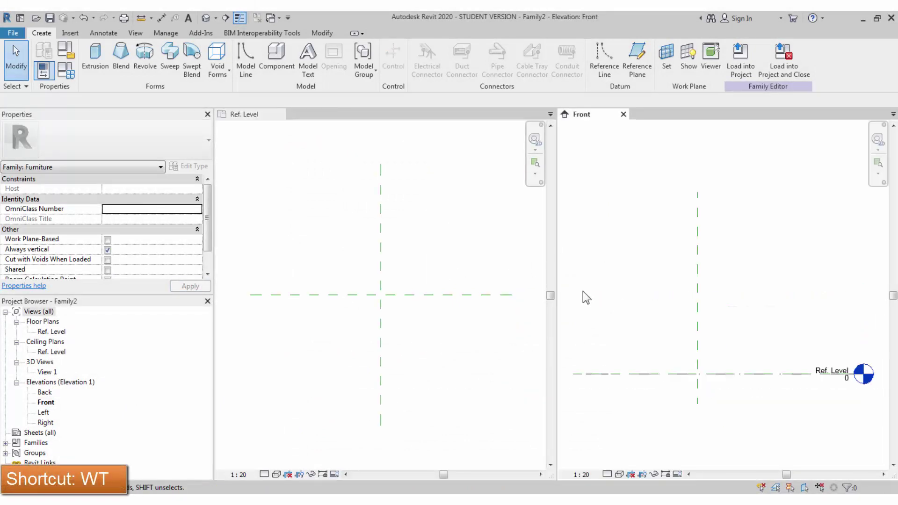
click(428, 256)
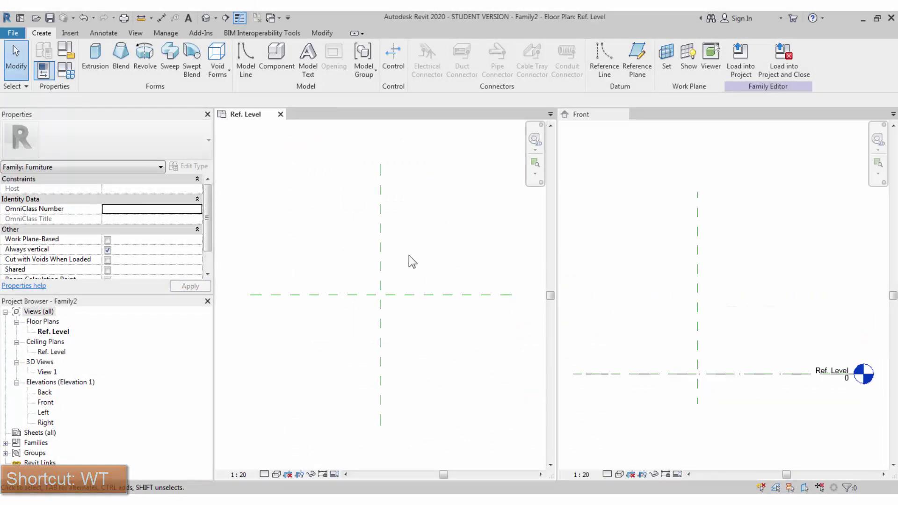
Draw a horizontal reference plane above Ref. Level in the Front elevation and set its height to 900 mm.
click(577, 327)
right_click(697, 334)
click(730, 171)
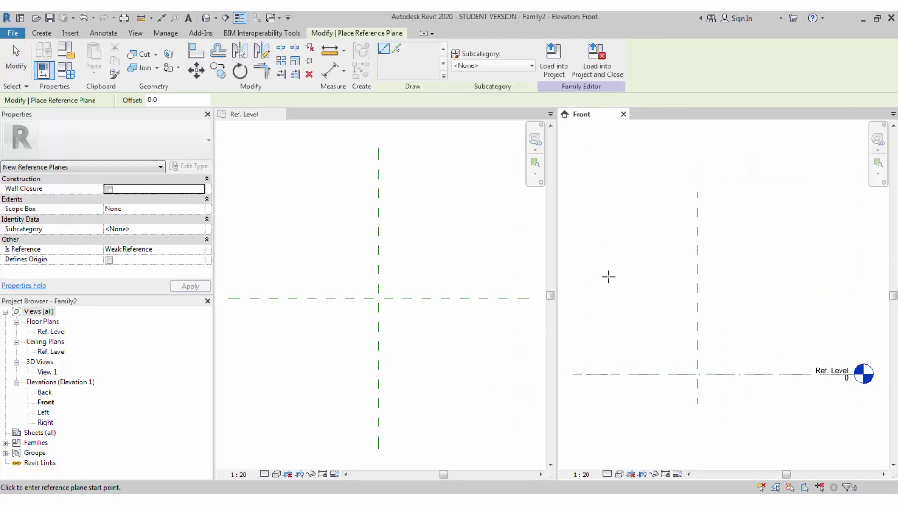
click(570, 276)
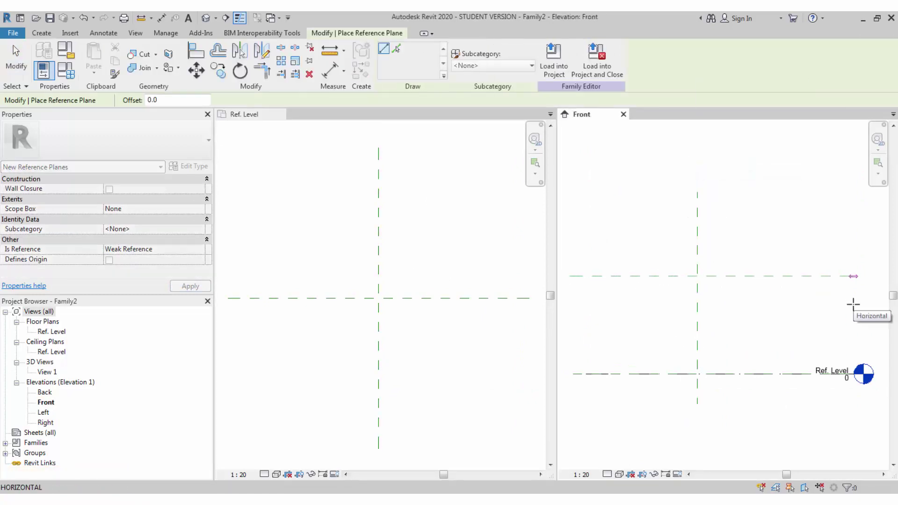
click(850, 304)
key(Escape)
click(662, 277)
click(619, 325)
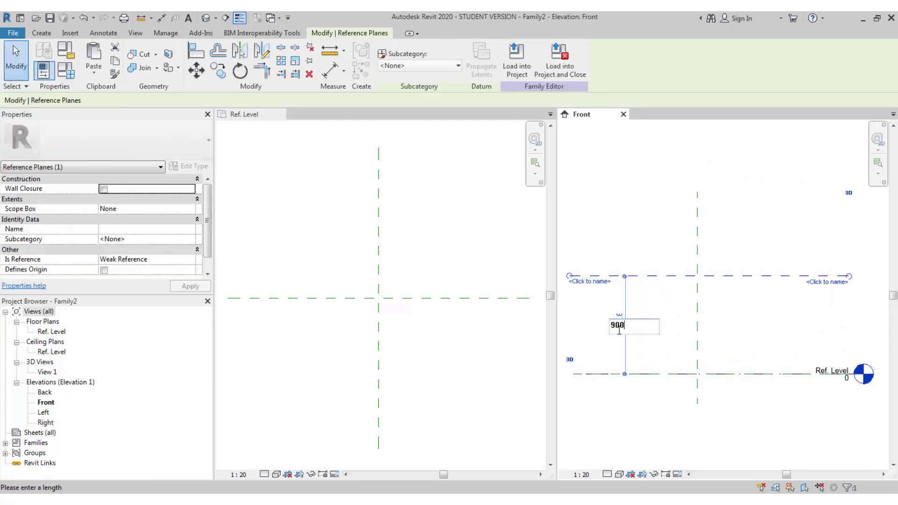
key(Return)
Copy the 900 mm reference plane 500 mm straight down in the Front elevation.
click(652, 342)
click(652, 300)
click(218, 70)
click(666, 304)
key(shift)
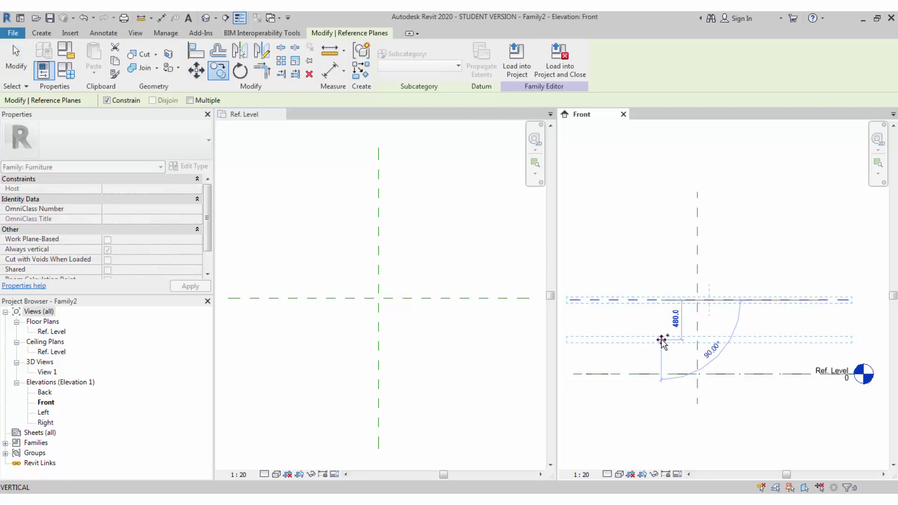
click(661, 342)
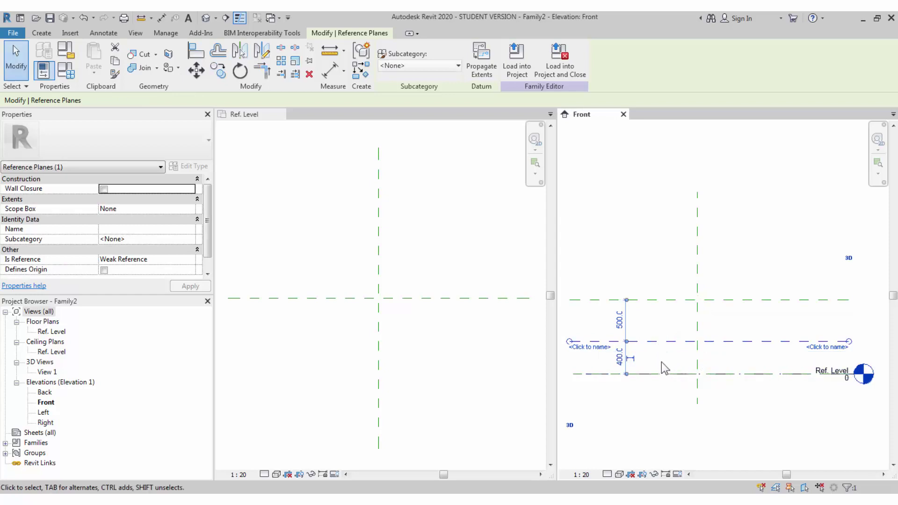
key(Escape)
Start a Blend in the Ref. Level plan and sketch a base rectangle about 100 by 100 mm in the upper-left quadrant of the centre planes.
click(419, 343)
scroll(356, 325, up, 1)
click(41, 33)
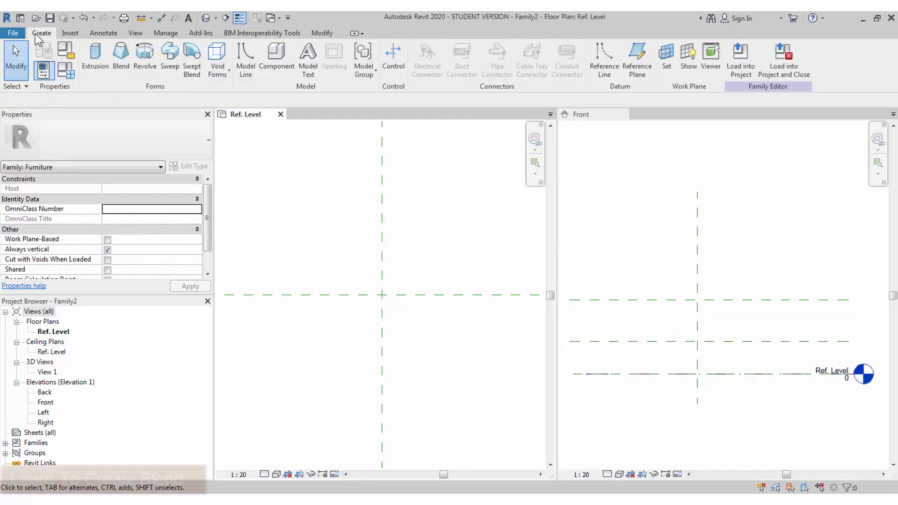
click(120, 70)
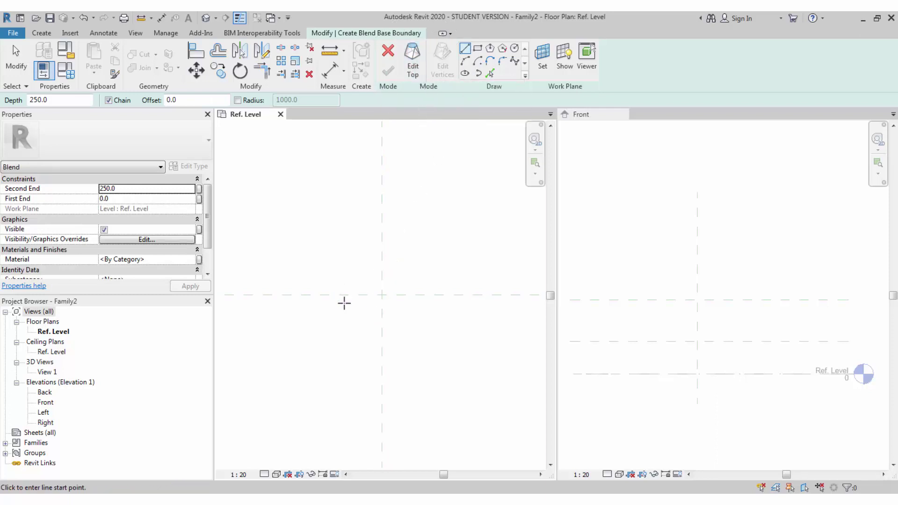
click(335, 259)
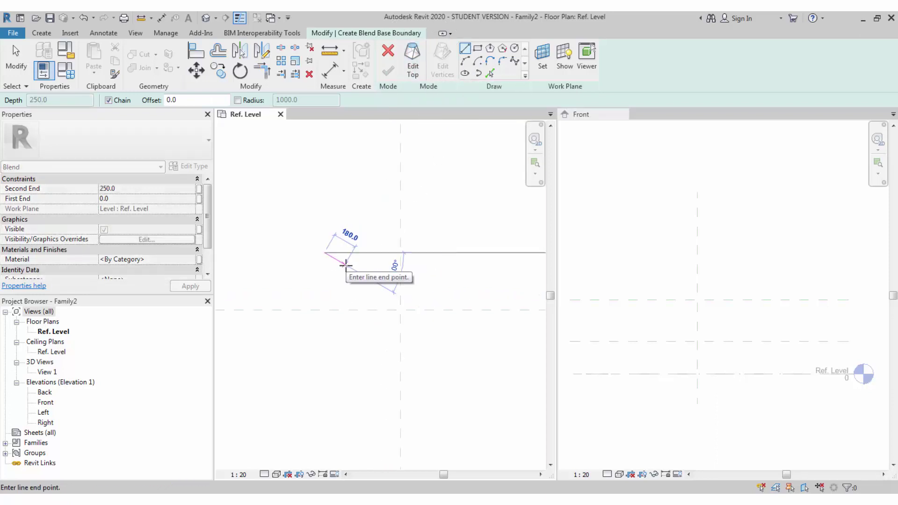
click(477, 47)
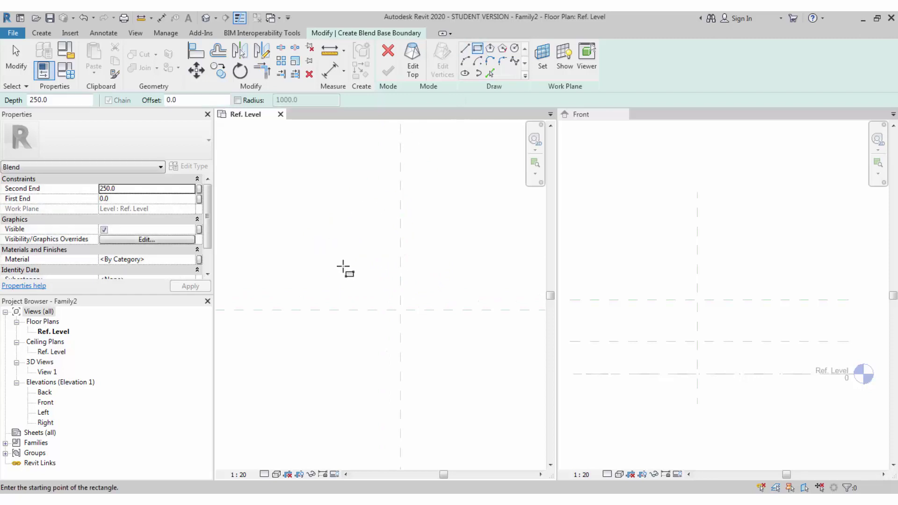
click(344, 265)
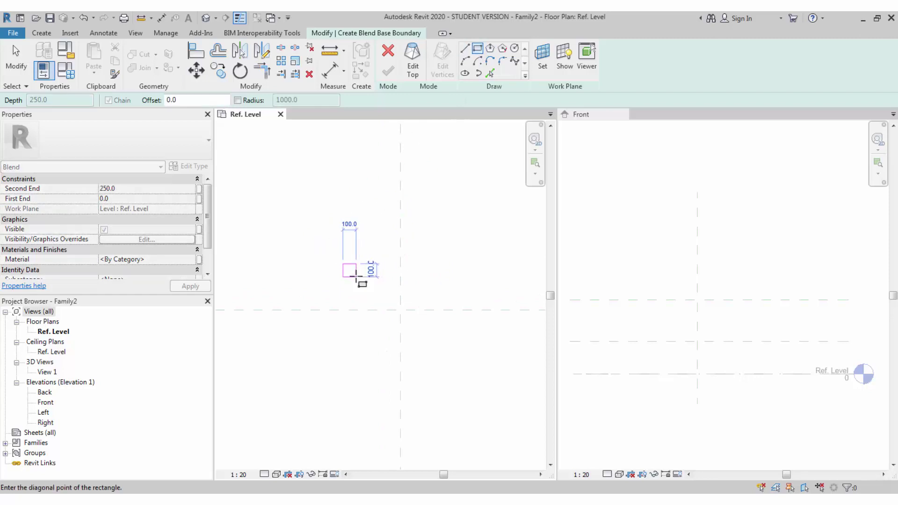
click(356, 277)
key(Escape)
Resize the blend's base rectangle to 50 mm wide and 50 mm high.
click(356, 271)
scroll(360, 276, up, 1)
click(347, 234)
text(50)
key(Return)
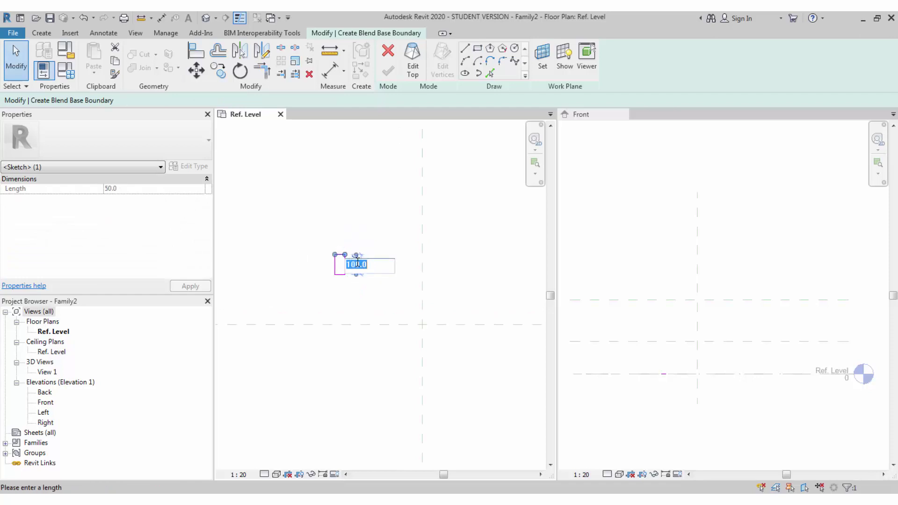
text(50)
key(Return)
key(Escape)
Measure the distance from the base square's left edge to the vertical centre reference plane.
click(336, 269)
scroll(357, 256, up, 1)
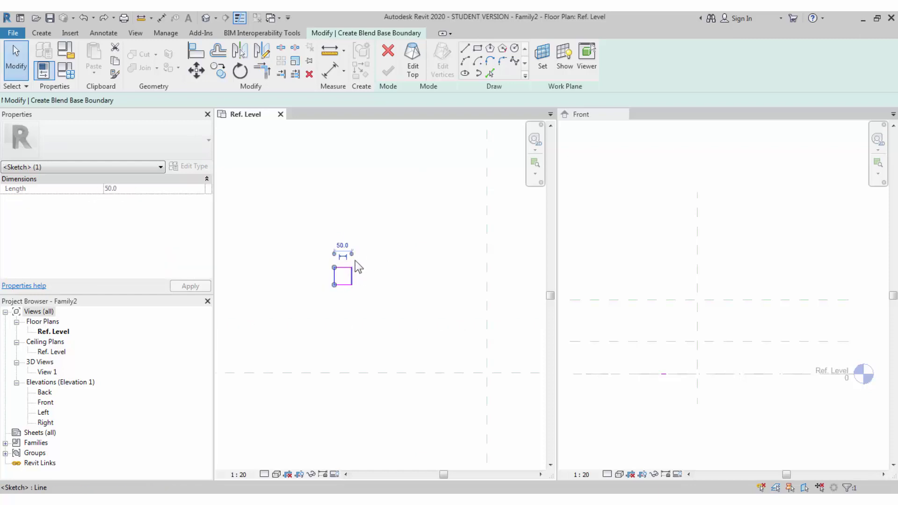
drag(367, 254, 487, 277)
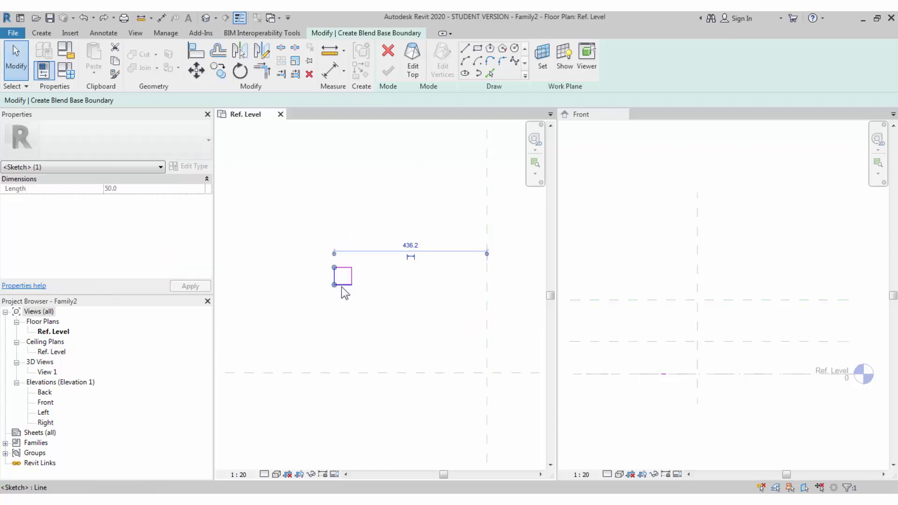
key(Escape)
Move the whole base square 236 mm horizontally toward the vertical centre reference plane.
scroll(274, 222, down, 2)
drag(274, 222, 343, 273)
key(m)
key(v)
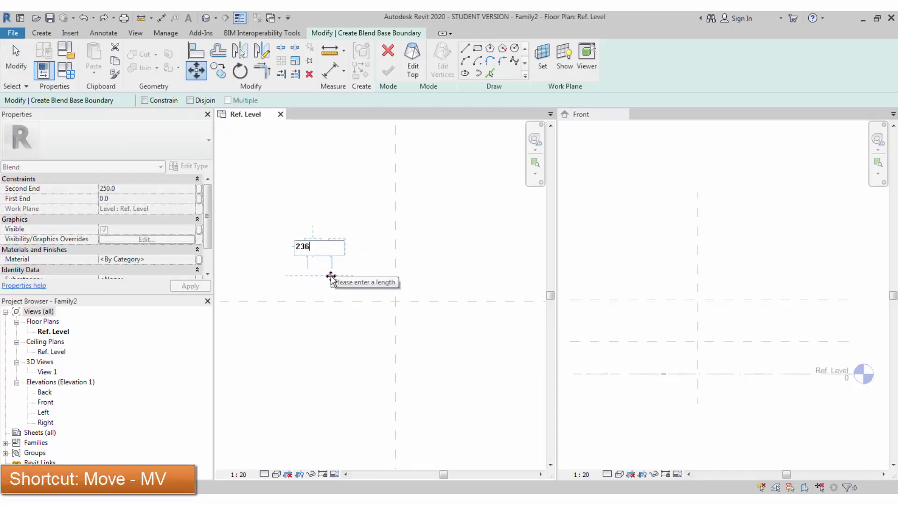
key(Return)
key(Escape)
mouse_move(344, 234)
mouse_down()
mouse_move(356, 262)
mouse_move(335, 228)
mouse_move(358, 268)
mouse_up()
key(Escape)
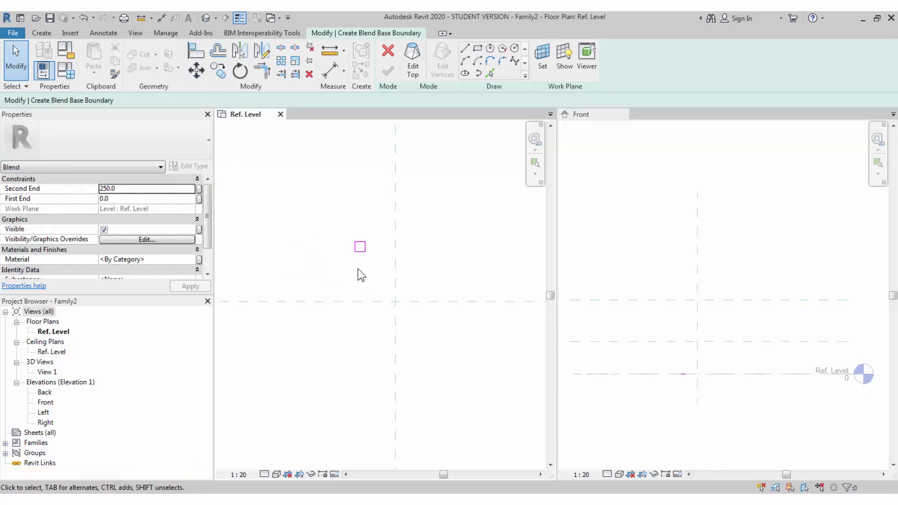
drag(324, 210, 375, 272)
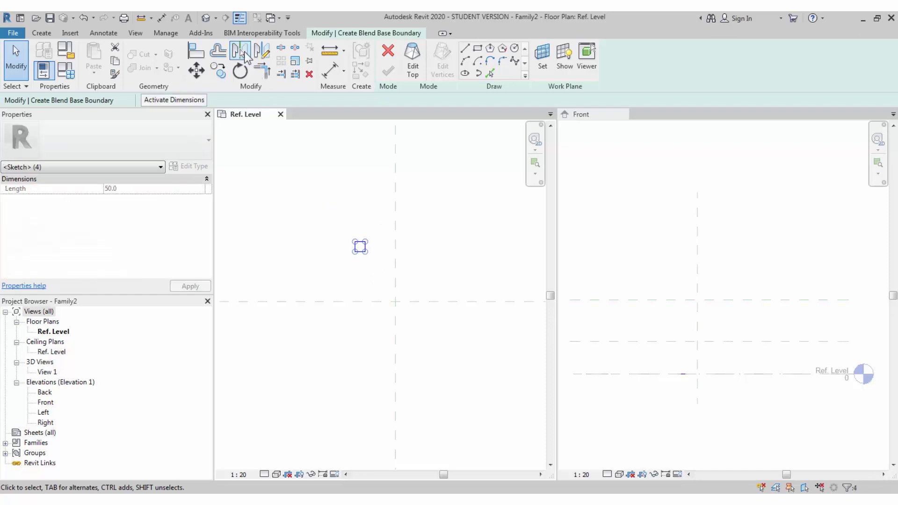
click(244, 55)
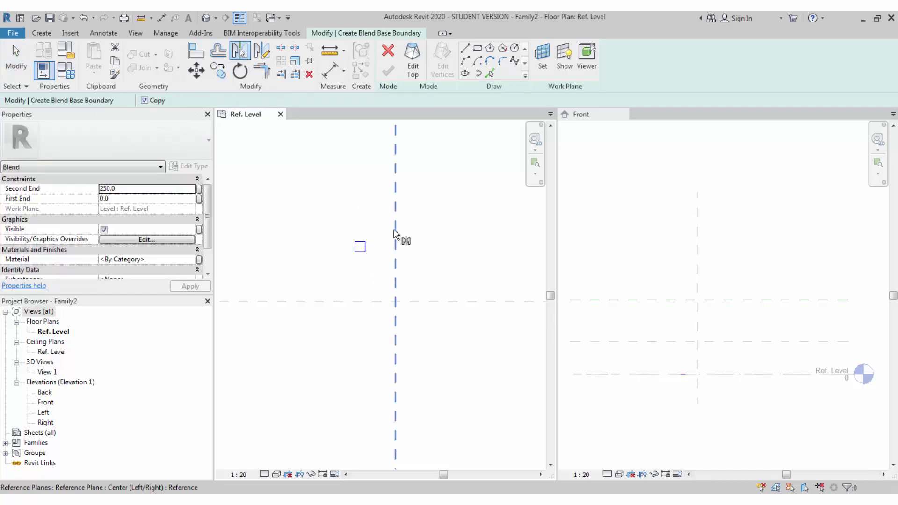
key(Escape)
key(Escape)
key(Escape)
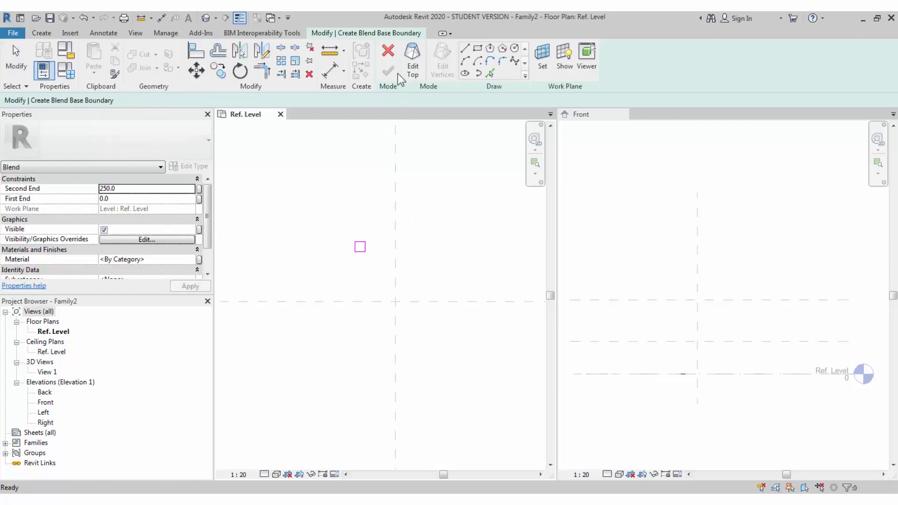
Create the blend's top boundary by picking the edges of the base square, and return to editing the base boundary.
click(413, 74)
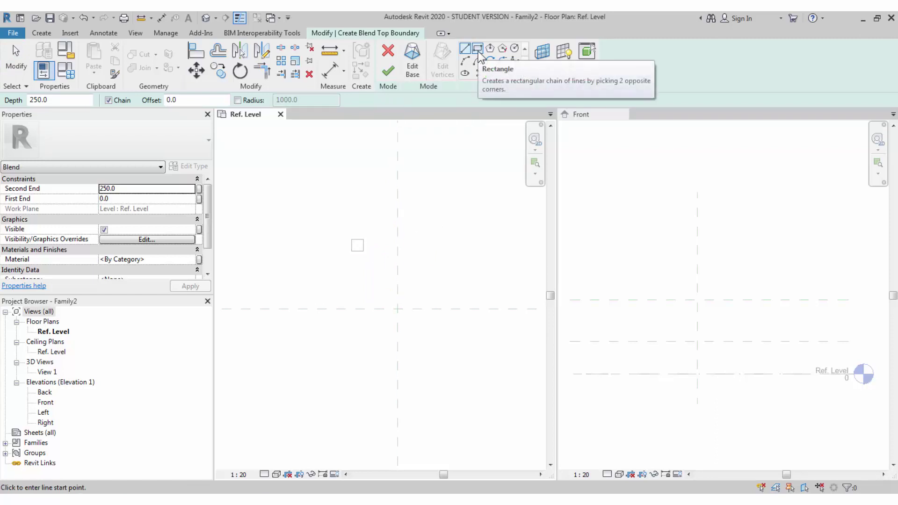
click(489, 74)
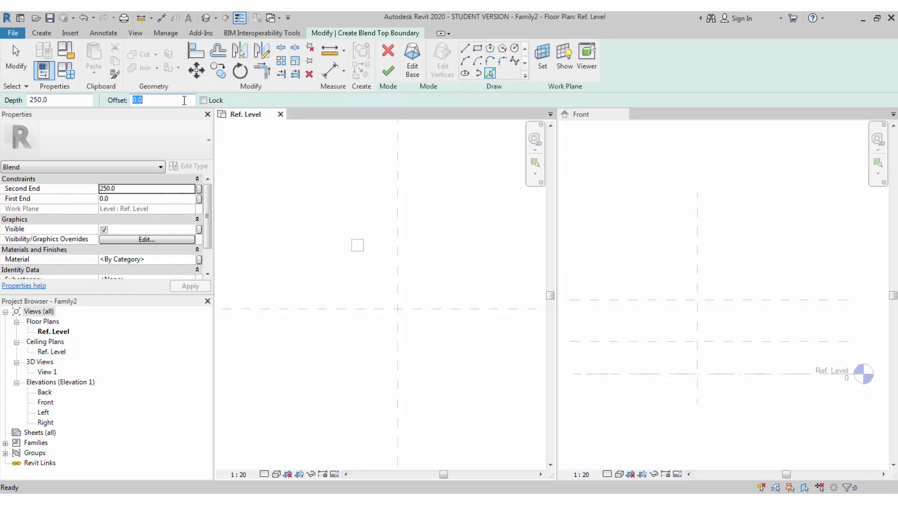
click(357, 245)
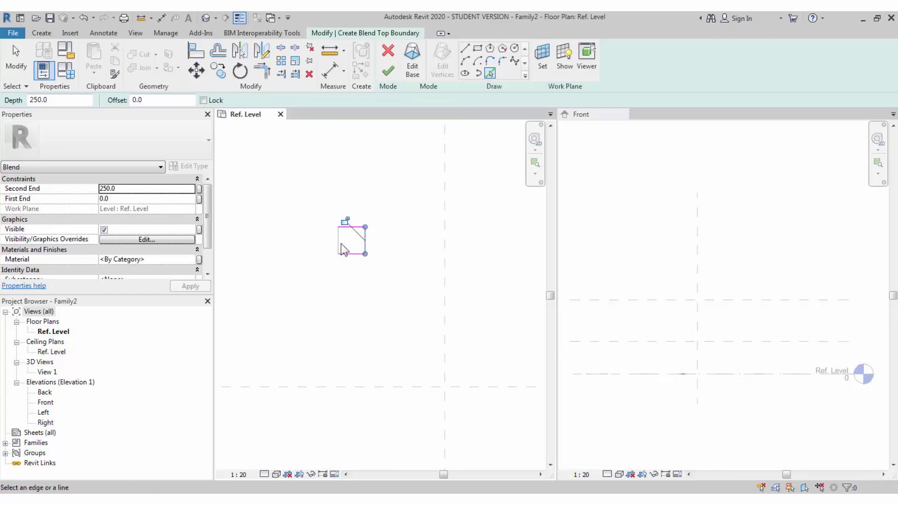
click(413, 65)
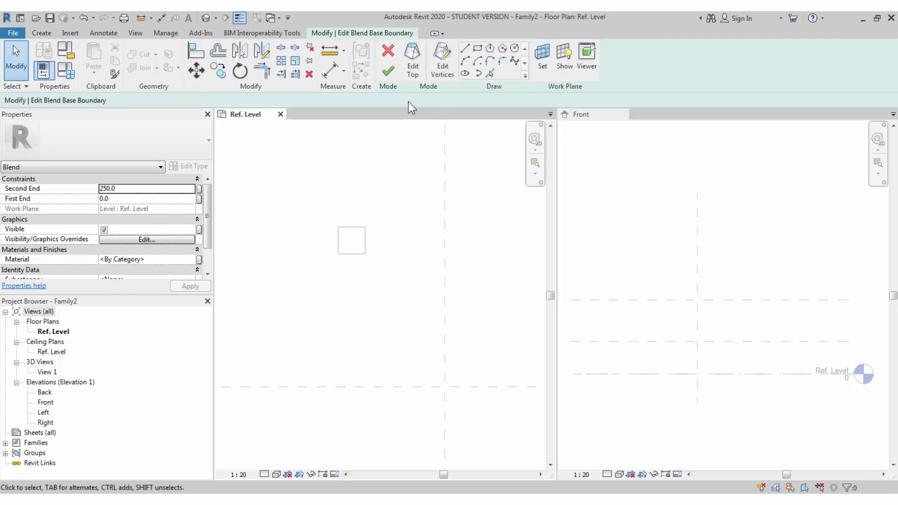
Replace the square in the blend's base boundary with a 15 mm radius circle centred on the square's right edge midpoint.
click(414, 65)
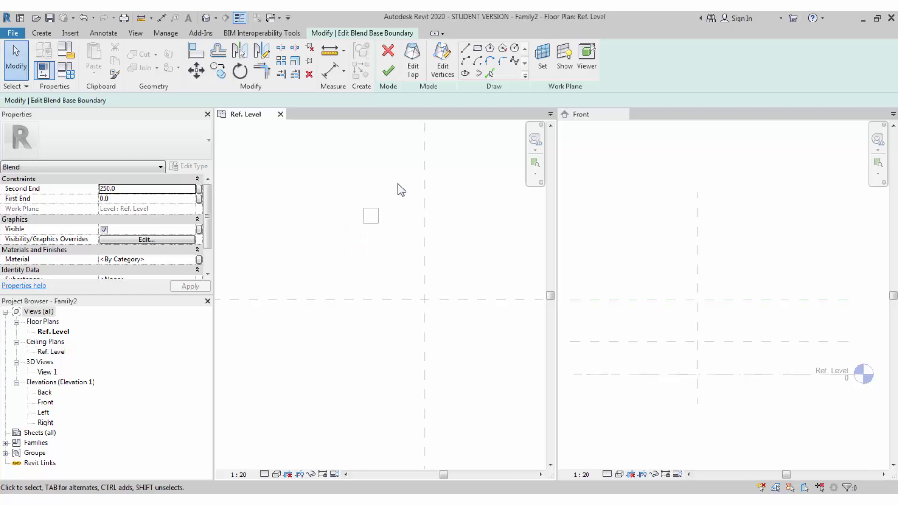
scroll(398, 187, down, 1)
drag(359, 203, 403, 235)
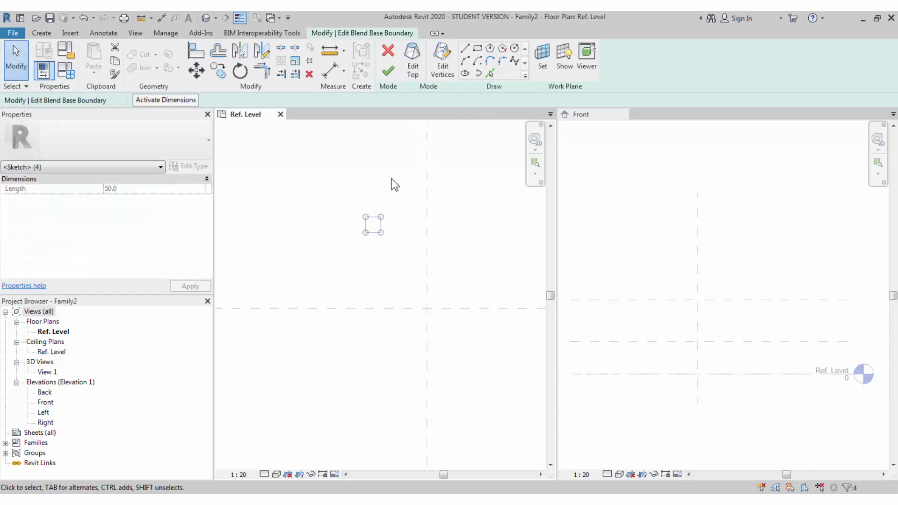
click(514, 49)
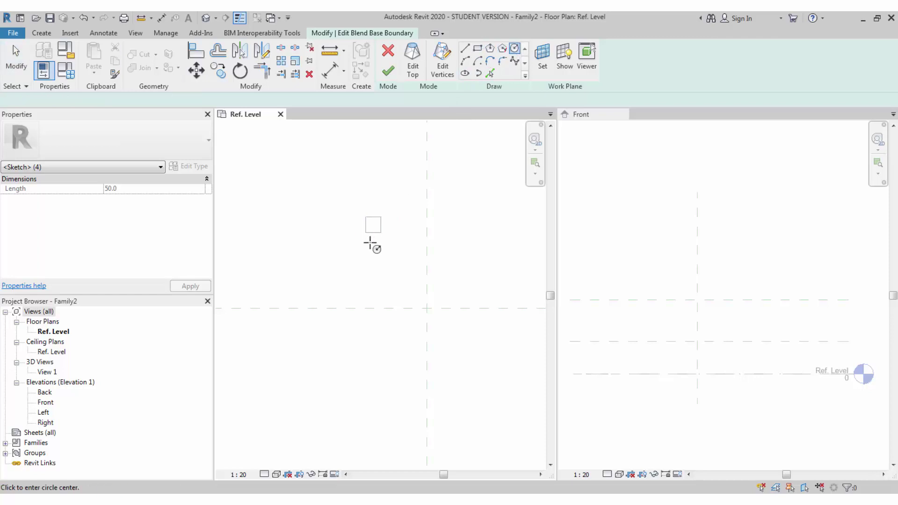
scroll(376, 230, up, 2)
click(386, 221)
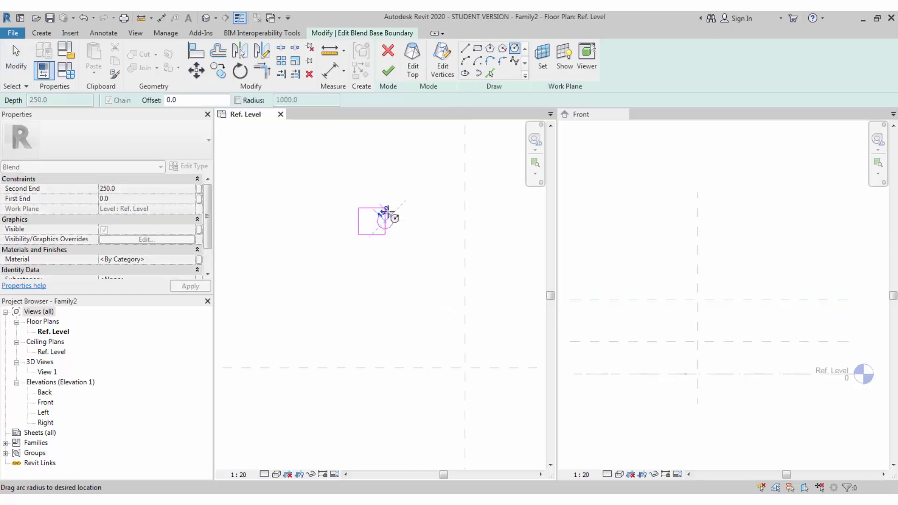
scroll(386, 211, up, 2)
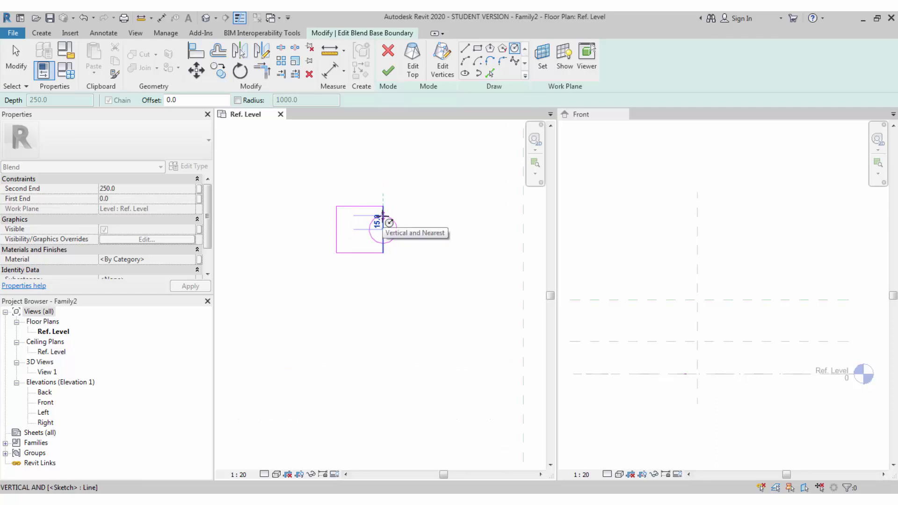
click(383, 217)
key(Escape)
key(Escape)
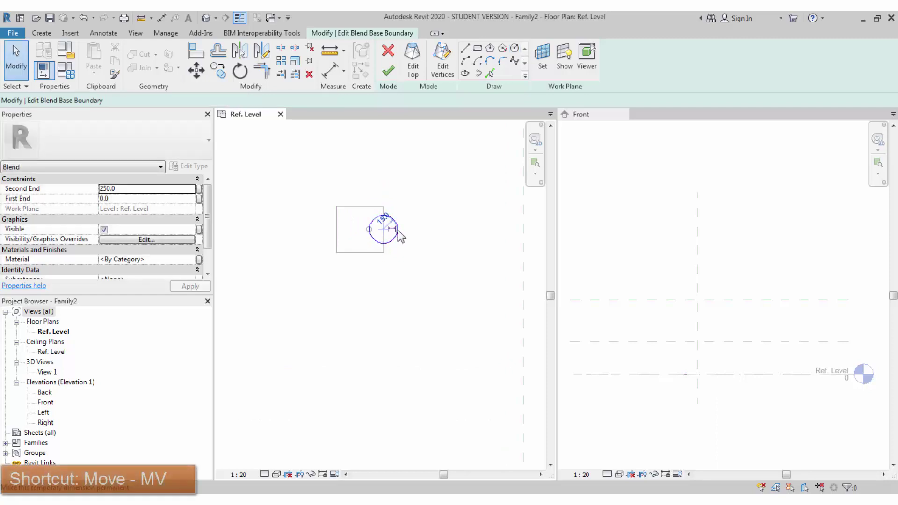
Move the circle from the square's top right corner to its top edge midpoint, centring it inside the square.
click(397, 231)
key(m)
key(v)
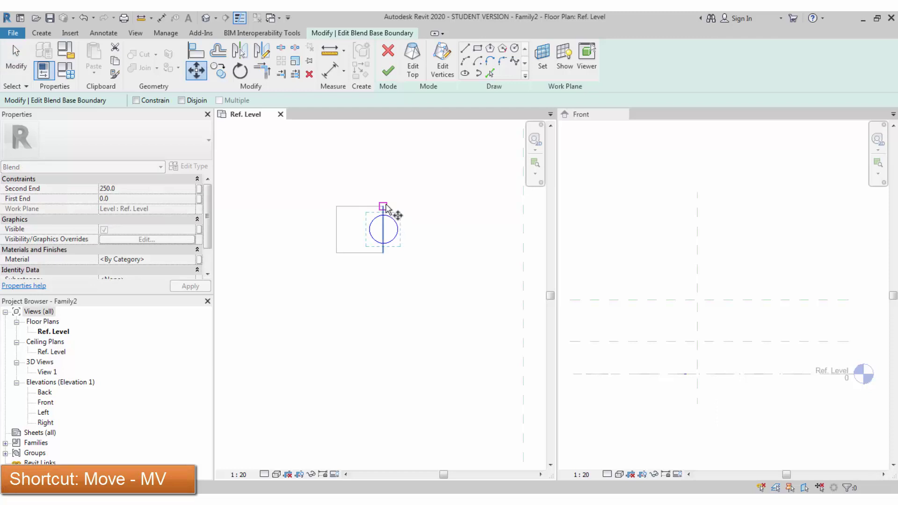
click(384, 206)
click(360, 206)
key(Escape)
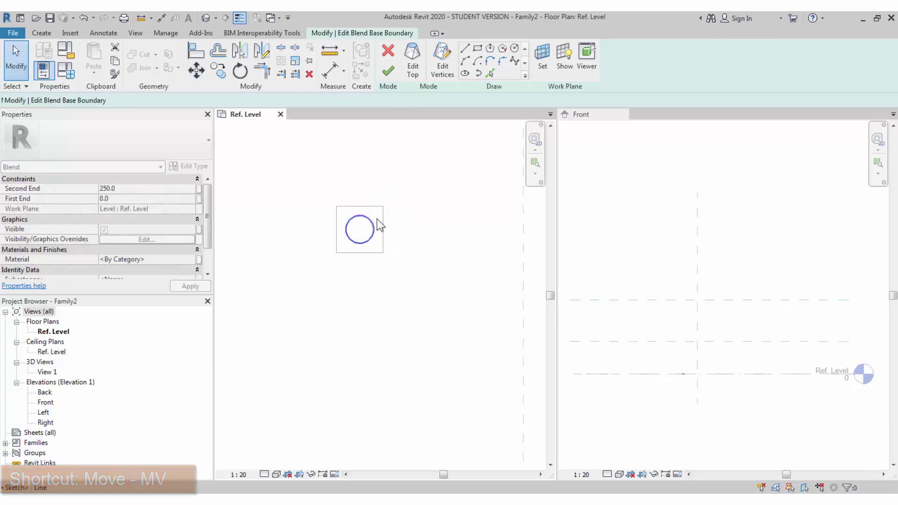
click(384, 220)
key(Escape)
Check the blend's top and base boundaries, and finish the blend as a leg.
click(412, 75)
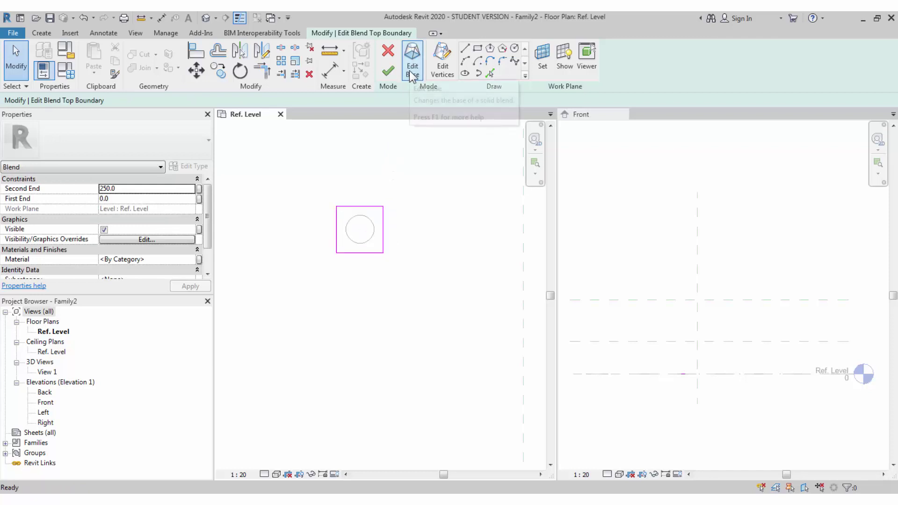
click(412, 68)
drag(311, 184, 412, 283)
scroll(346, 261, down, 2)
click(387, 274)
click(388, 72)
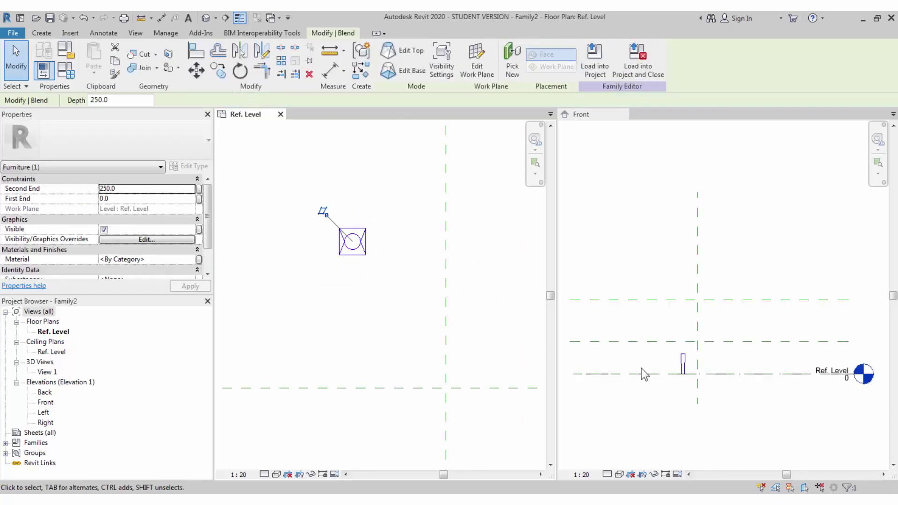
Stretch the leg's top to the first reference plane above Ref. Level, 400 mm high, lock it, and keep its bottom on Ref. Level.
scroll(694, 378, up, 3)
scroll(694, 378, up, 1)
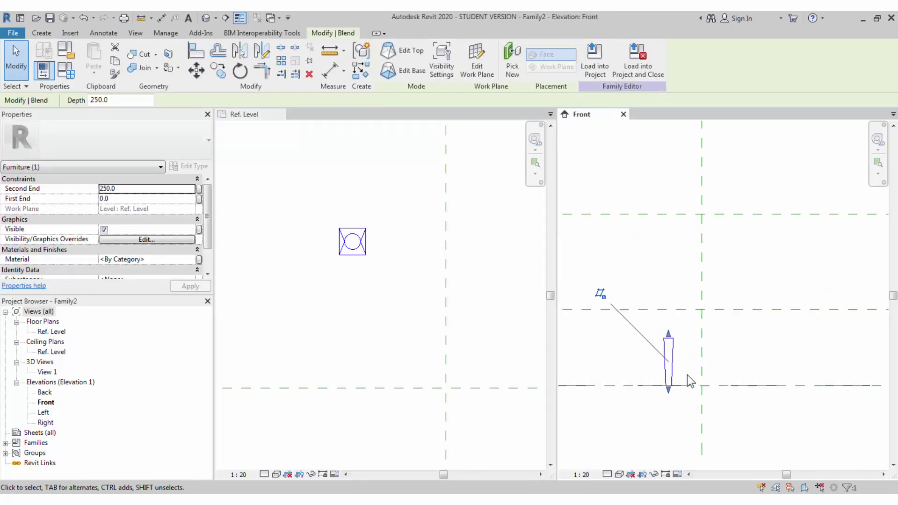
drag(669, 334, 668, 310)
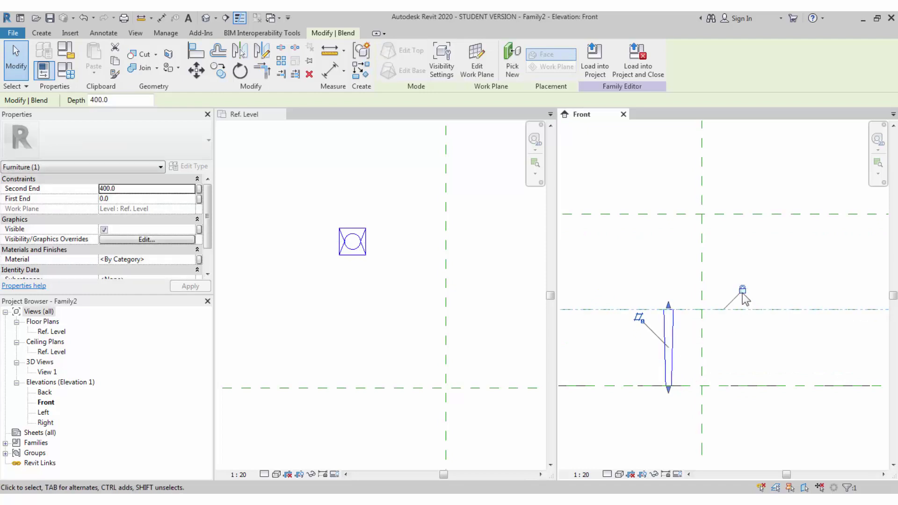
mouse_move(669, 391)
mouse_down()
mouse_move(664, 380)
mouse_move(668, 390)
mouse_up()
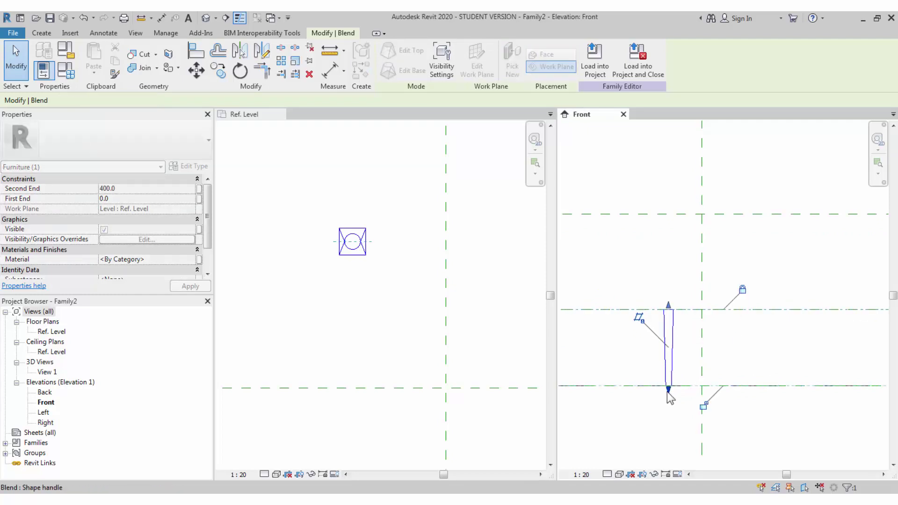
click(751, 418)
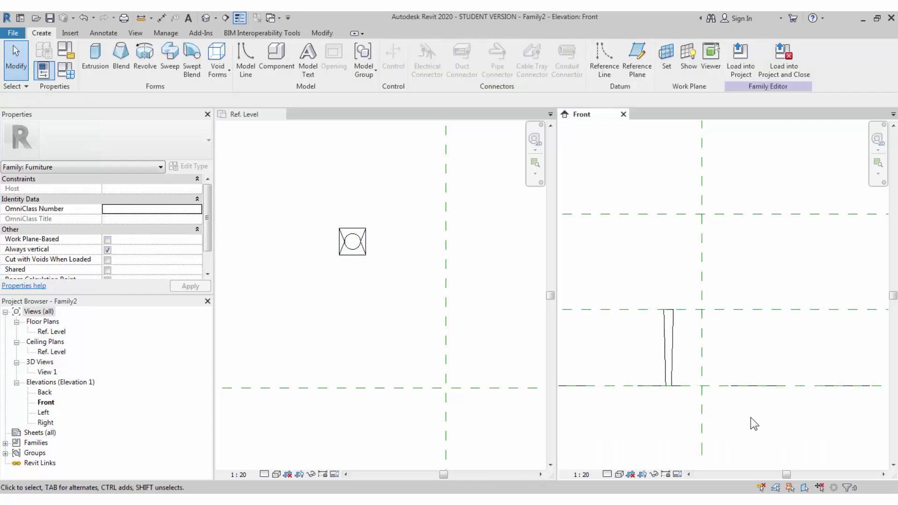
Inspect the single leg from several angles in the default 3D view and close that view.
click(406, 302)
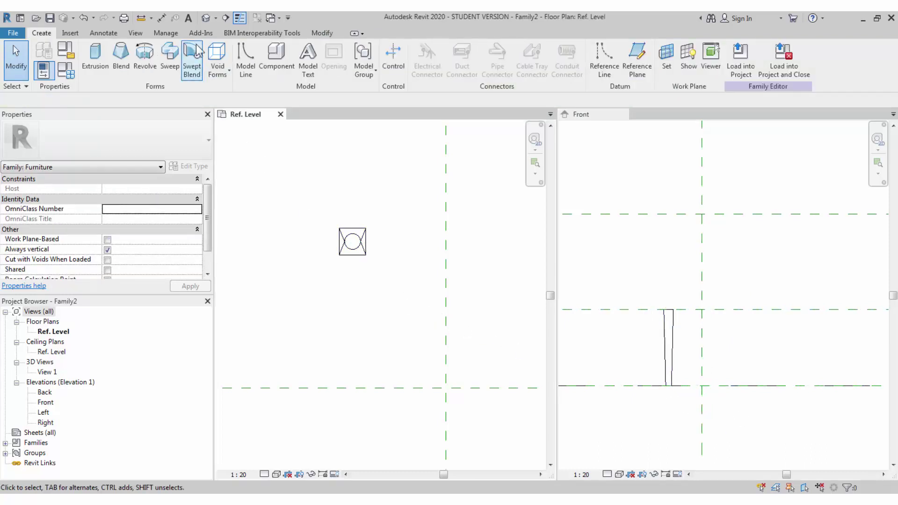
click(206, 19)
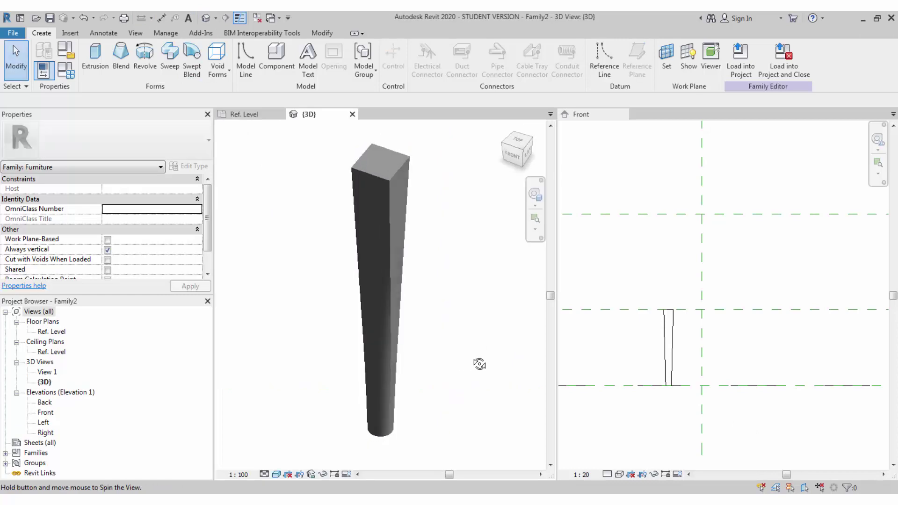
shift+middle_drag(491, 358, 343, 128)
click(352, 114)
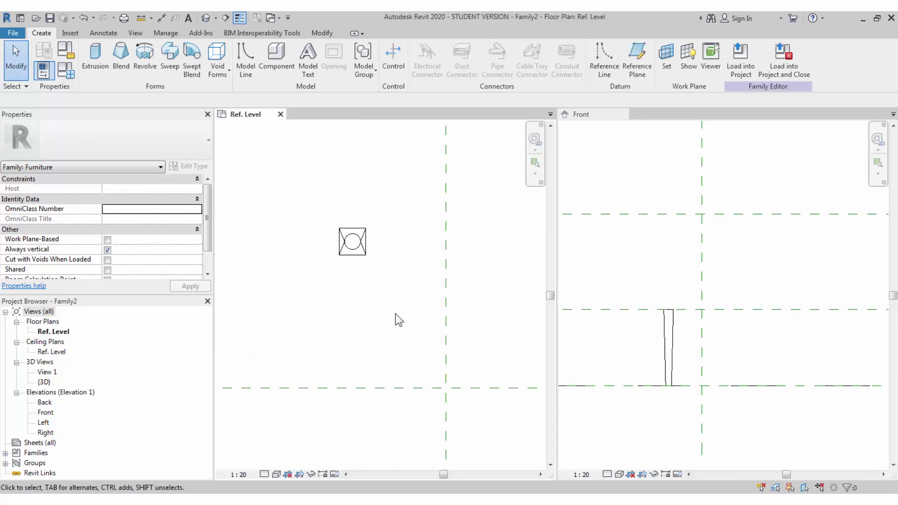
Mirror the leg as a copy across the vertical centre reference plane in the Ref. Level plan.
click(361, 256)
scroll(373, 291, down, 2)
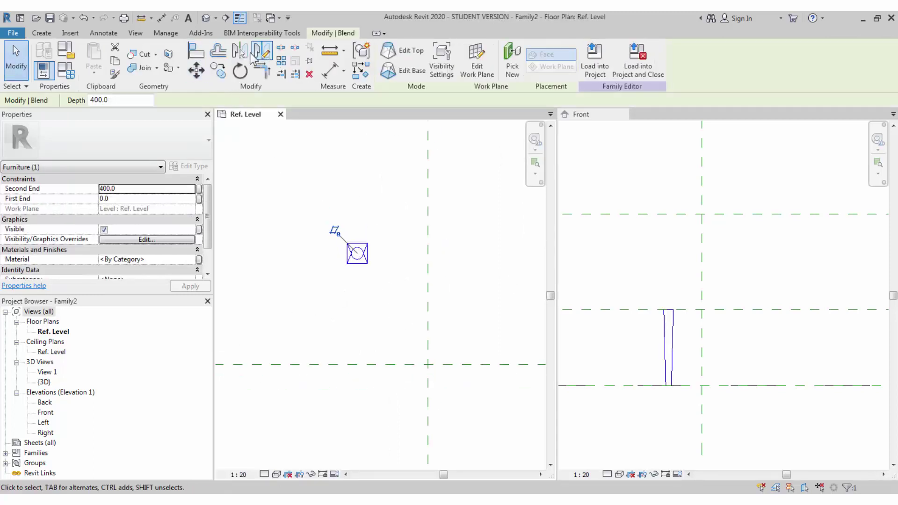
click(243, 55)
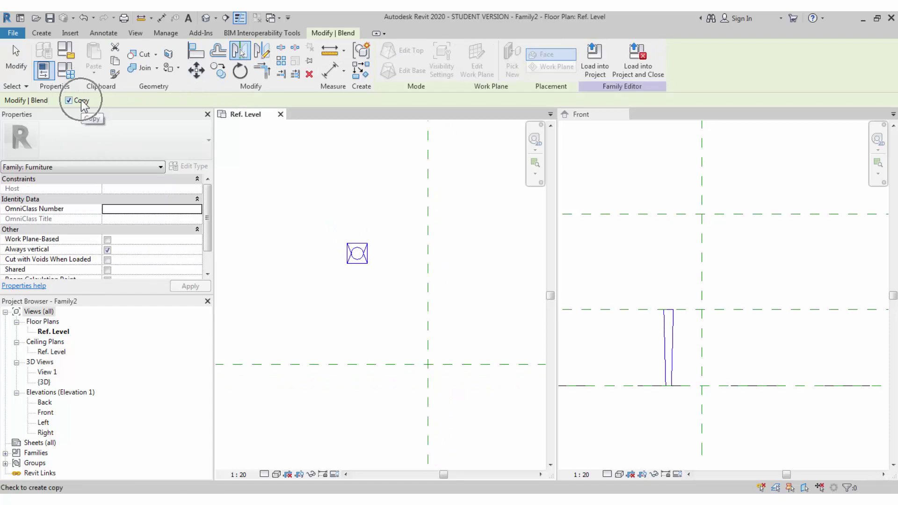
click(426, 255)
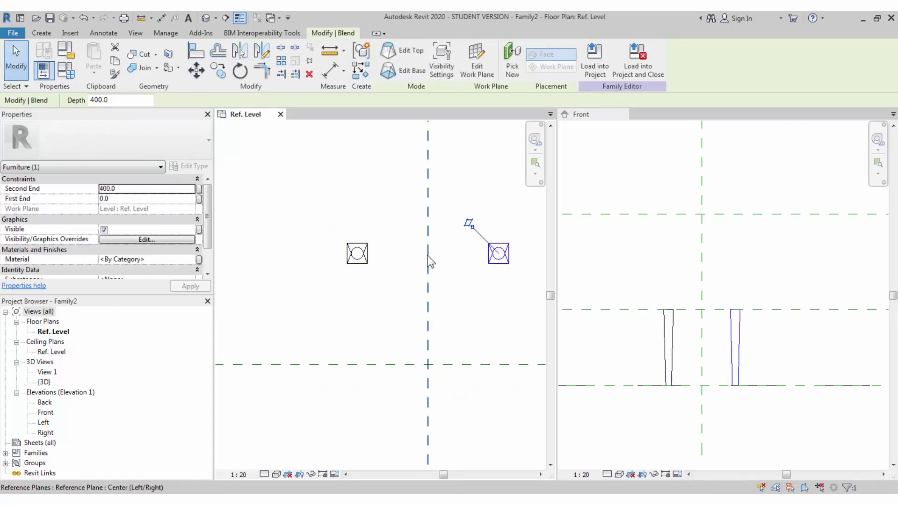
Mirror both legs as copies across the horizontal centre reference plane in the plan.
scroll(395, 257, down, 2)
click(328, 216)
drag(327, 215, 512, 290)
click(240, 54)
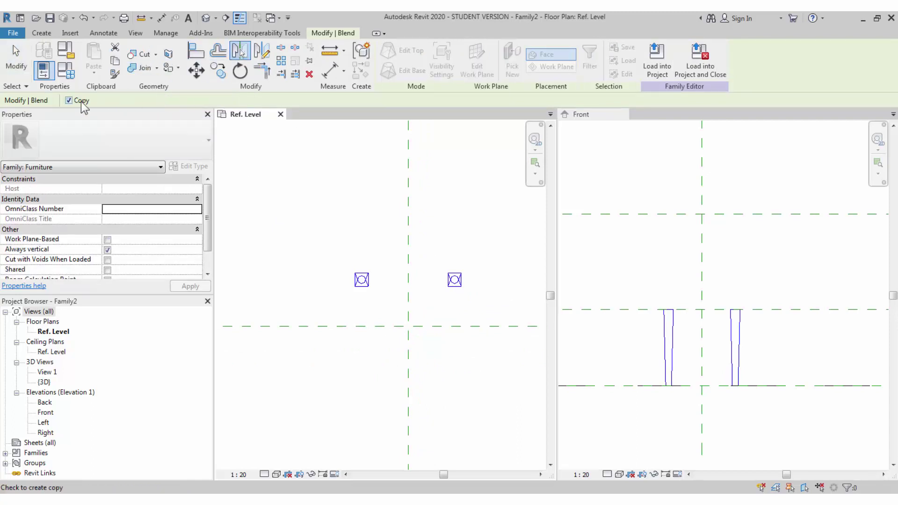
click(413, 368)
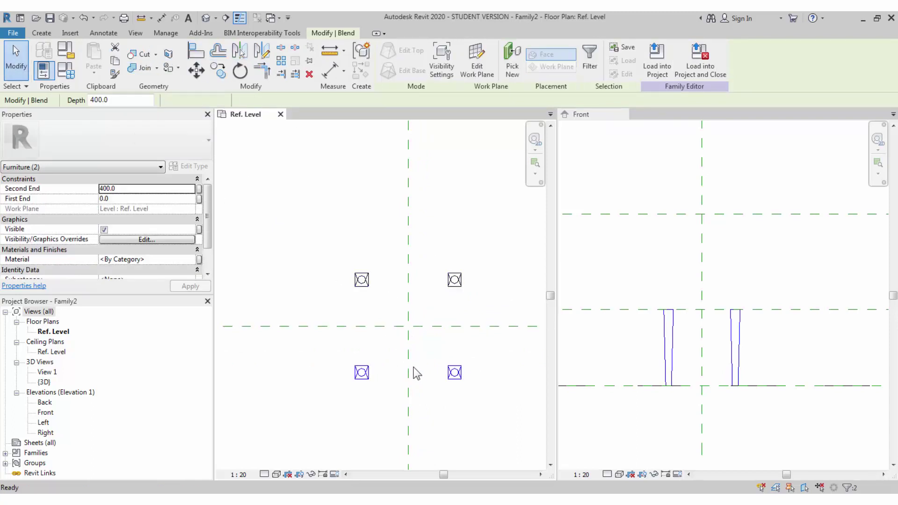
key(Escape)
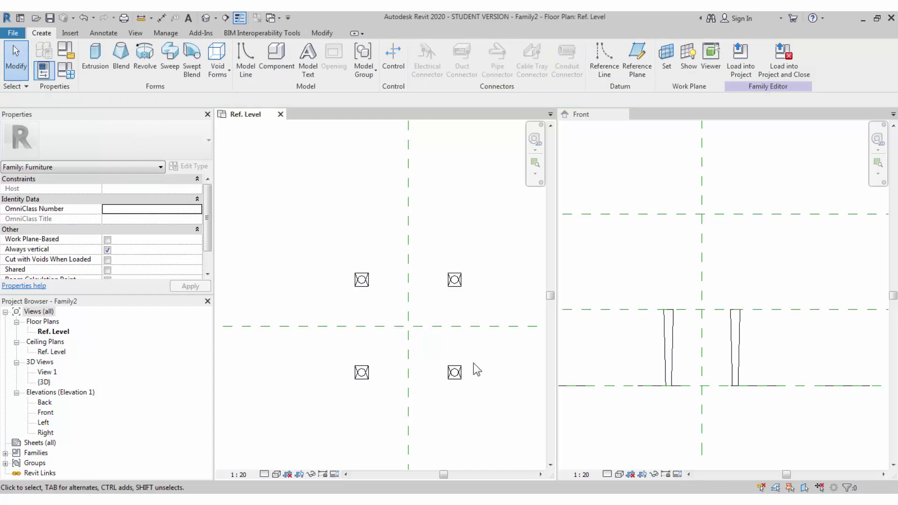
Inspect the four legs in the default 3D view and close that view.
click(204, 19)
shift+middle_drag(353, 279, 442, 284)
click(352, 114)
Start an extrusion and sketch a rectangle about 400 by 400 mm through the outer corners of the four legs.
click(101, 69)
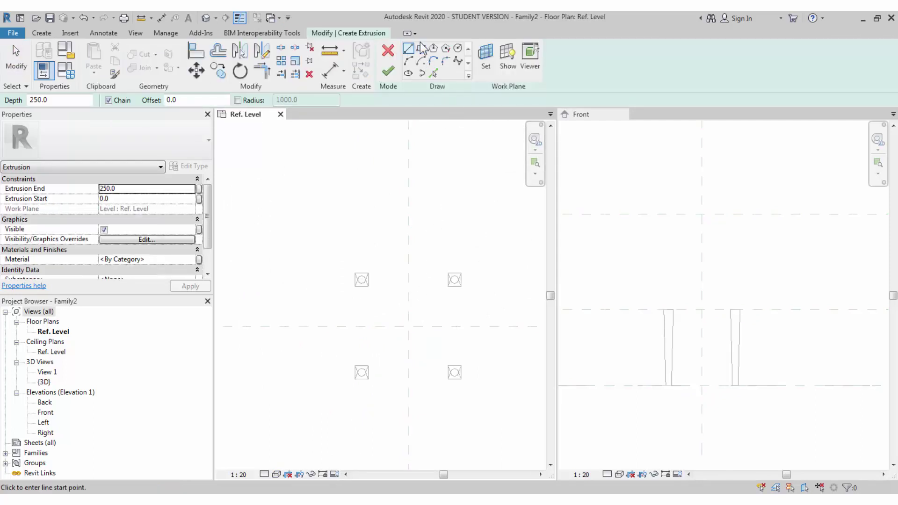
click(421, 48)
click(355, 274)
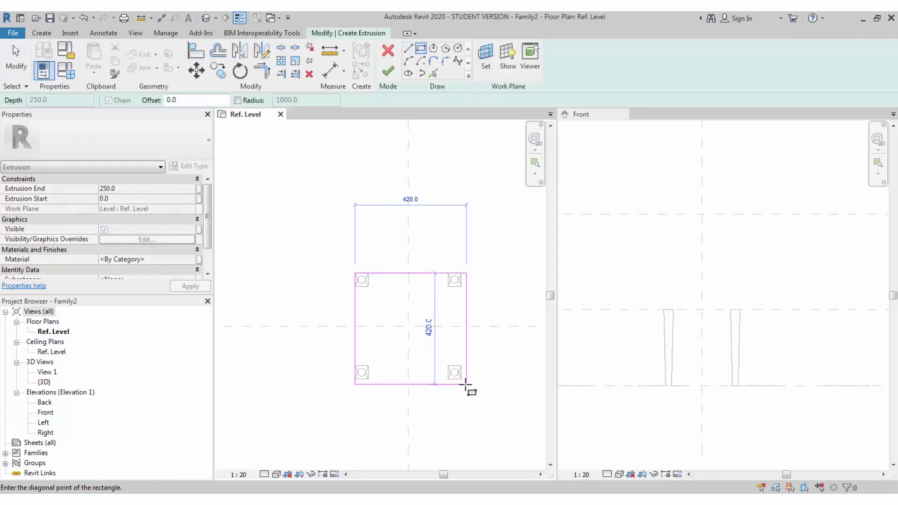
click(461, 379)
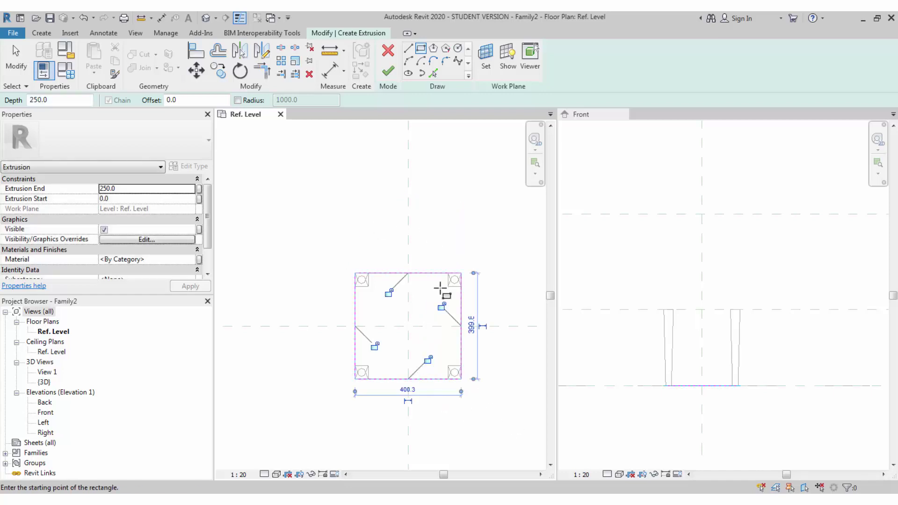
key(Escape)
key(Escape)
Set the extrusion's work plane by picking the plane at the top of the leg in the Front view.
click(670, 355)
click(486, 61)
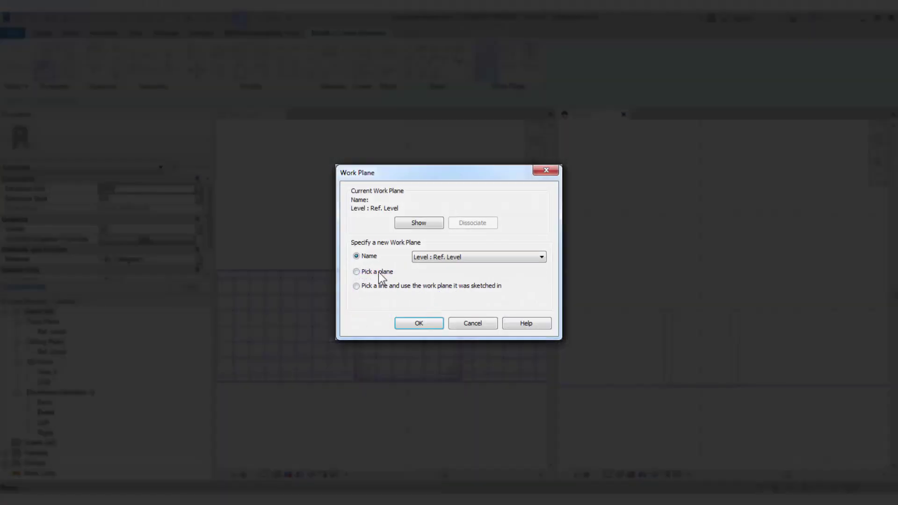
click(418, 323)
click(668, 316)
click(478, 416)
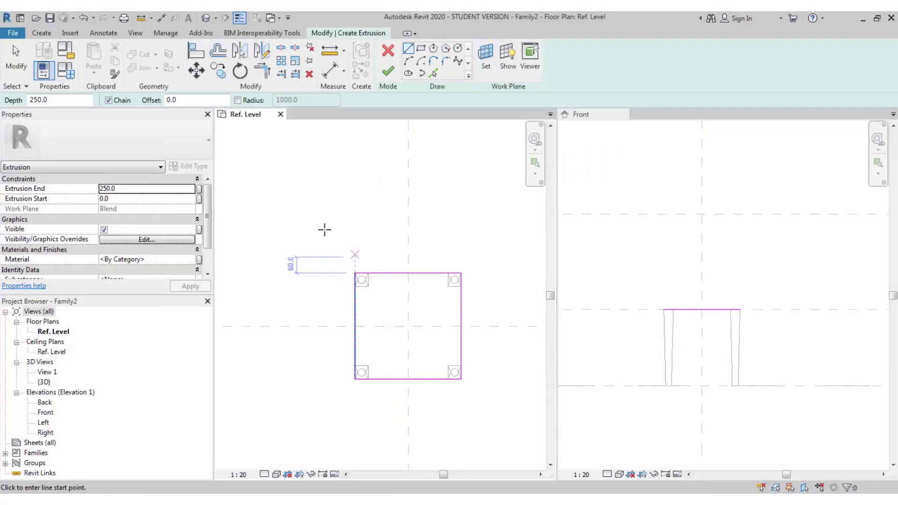
Set the extrusion end to 250 mm and finish the box on top of the legs.
click(158, 189)
text(2)
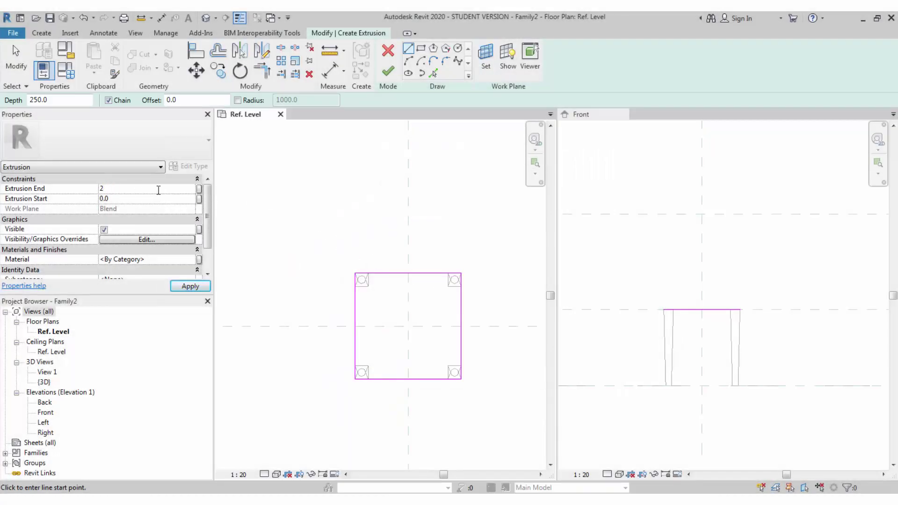
click(388, 71)
click(694, 373)
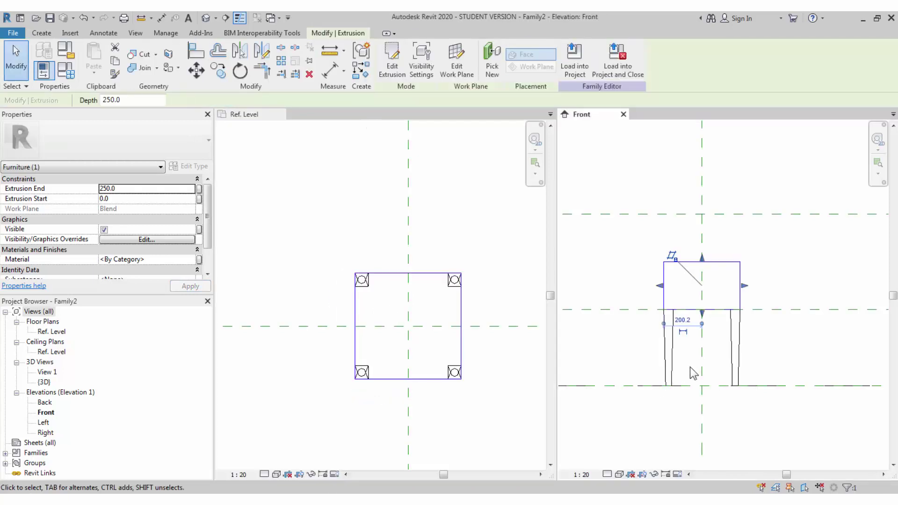
Stretch the box's back face beyond the back legs in the Ref. Level plan.
click(475, 352)
drag(408, 270, 402, 225)
click(493, 287)
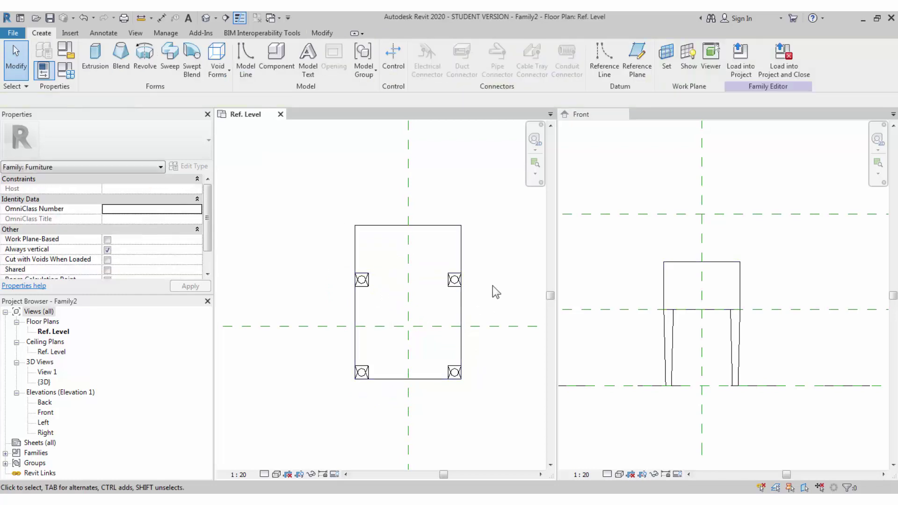
Stretch the box's top face upward in the 3D view to an extrusion end of about 706 mm.
click(202, 19)
shift+middle_drag(353, 363, 316, 344)
click(355, 276)
scroll(355, 337, down, 3)
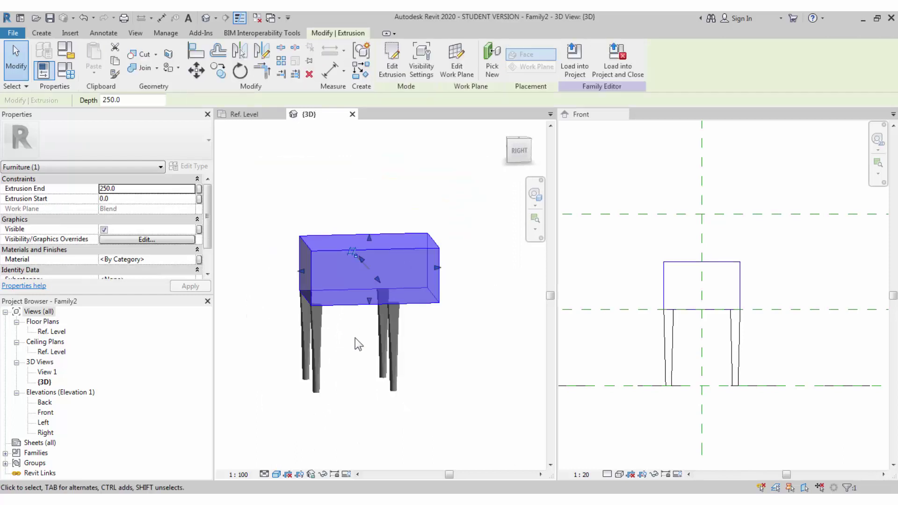
drag(370, 235, 361, 136)
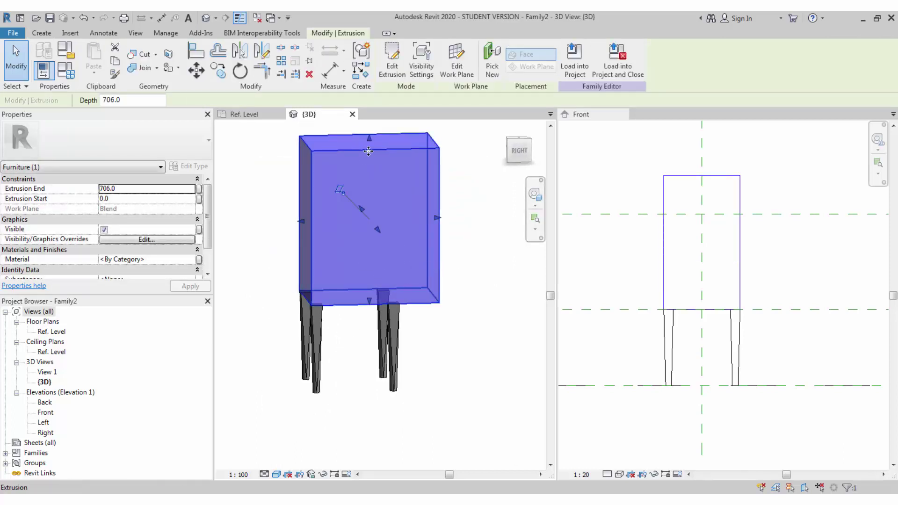
Pull the box's top face to the uppermost reference plane in the Front view, for an extrusion end of 500 mm.
click(692, 176)
drag(702, 177, 702, 214)
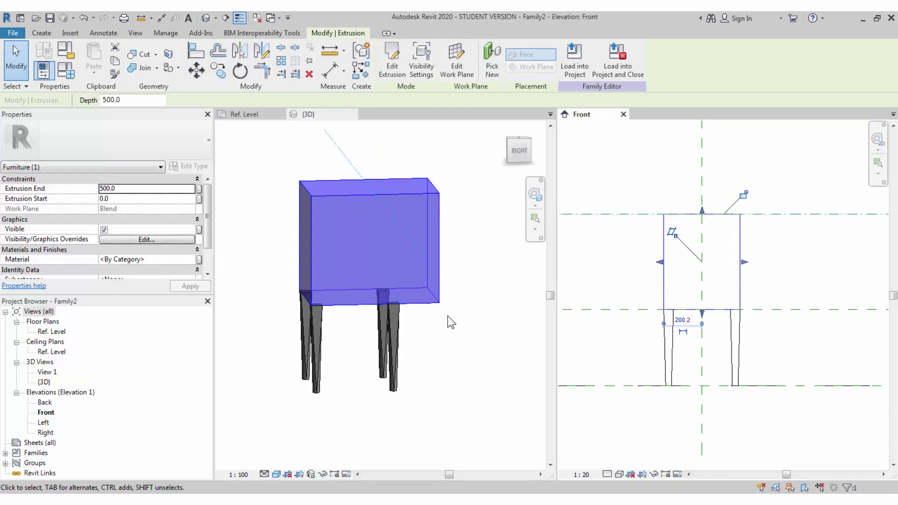
click(448, 334)
shift+middle_drag(456, 363, 482, 374)
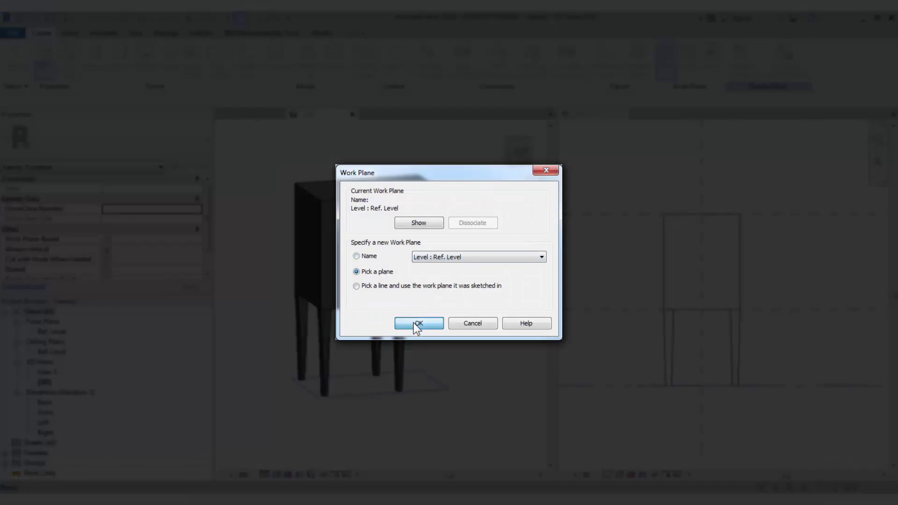
Set the box's right side face as the work plane by picking it, and display the plane in the 3D view.
click(414, 322)
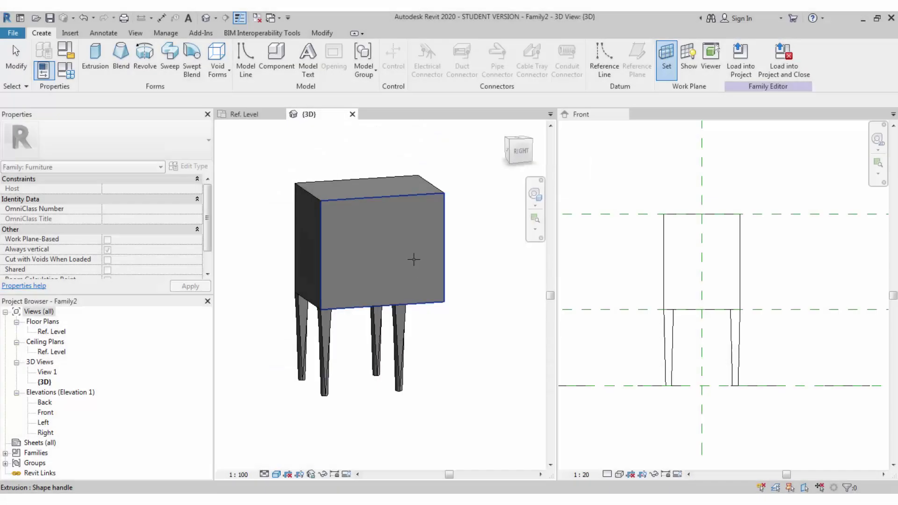
click(689, 71)
shift+middle_drag(427, 305, 475, 327)
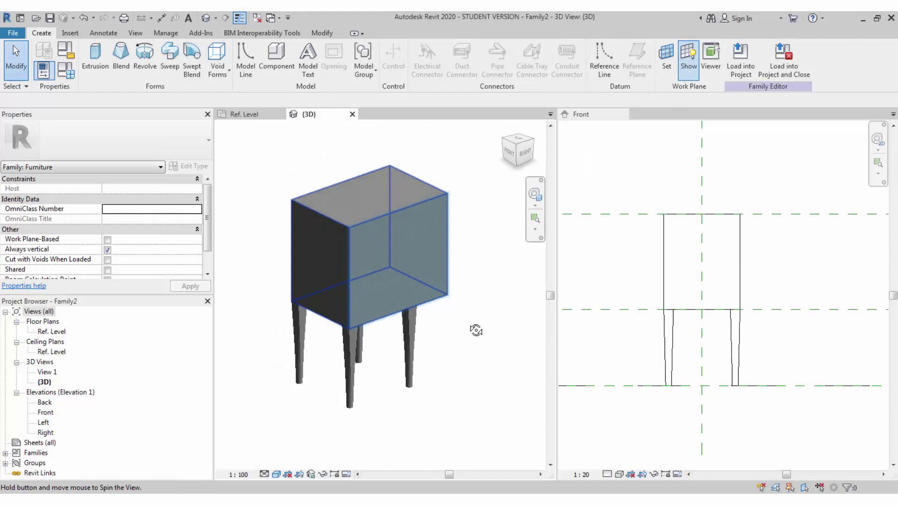
click(451, 189)
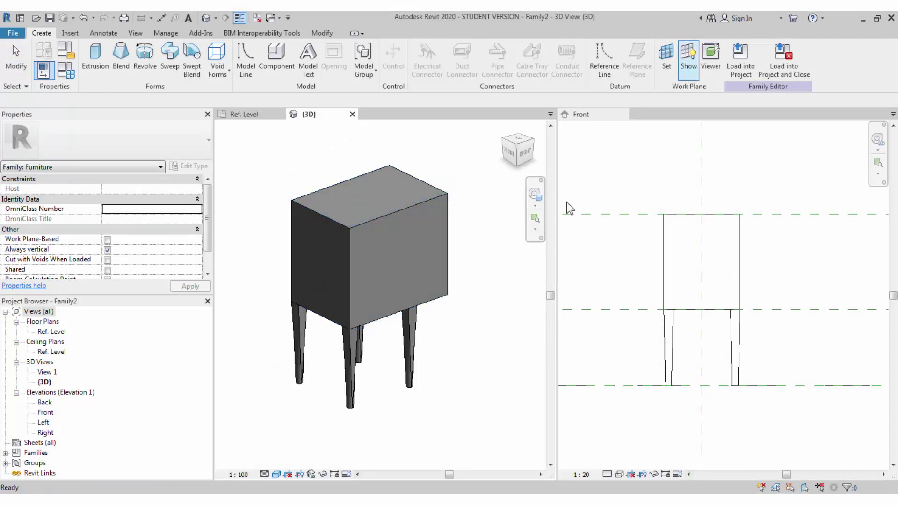
scroll(453, 291, up, 1)
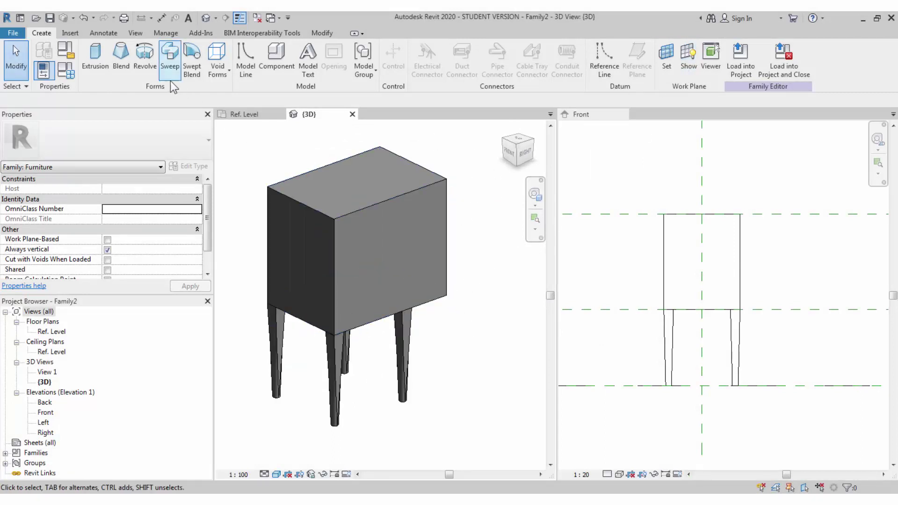
Begin a void extrusion and sketch a rectangle about 340 by 240 mm on the box's right face.
click(217, 63)
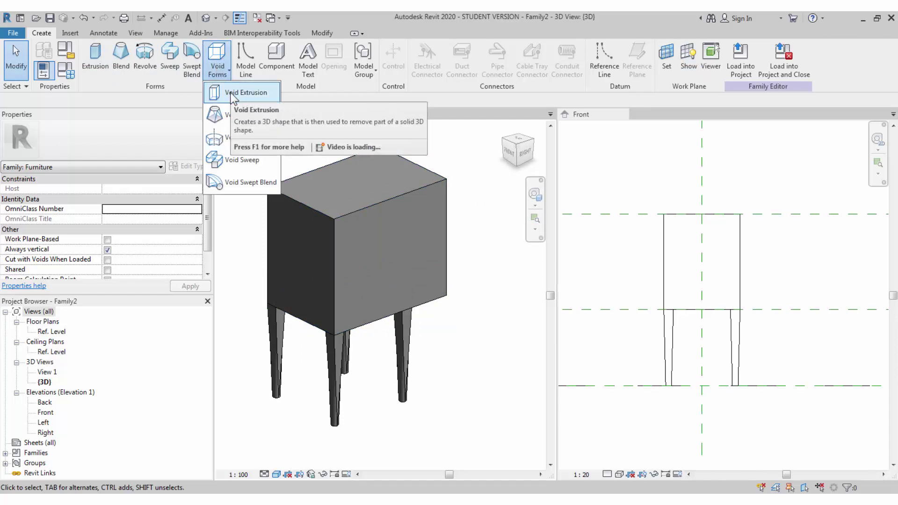
click(232, 92)
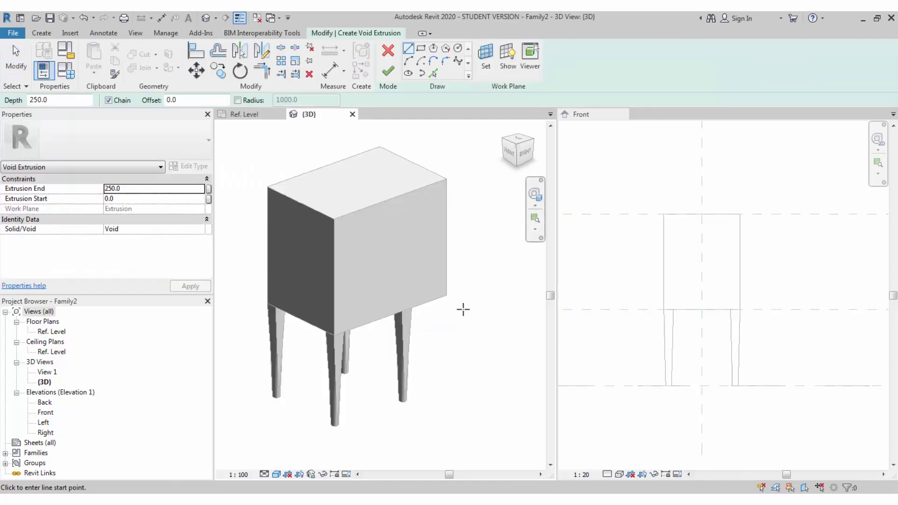
shift+middle_drag(463, 309, 456, 292)
click(421, 49)
click(358, 223)
click(429, 269)
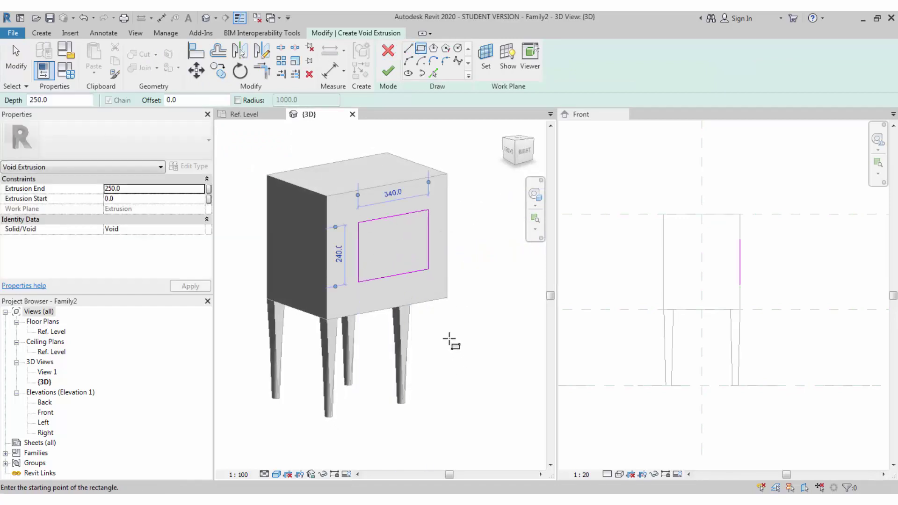
scroll(444, 290, up, 2)
key(Escape)
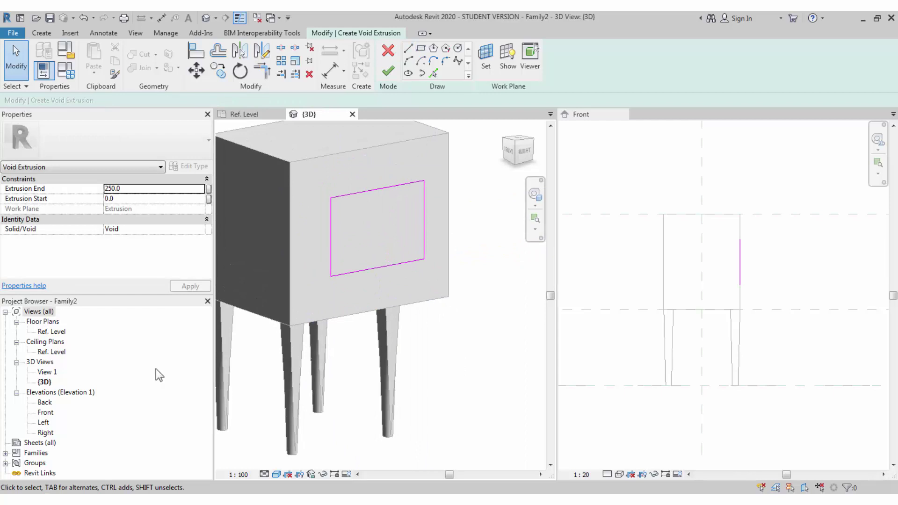
Open the Right elevation and delete the whole rectangle from the void sketch.
click(43, 423)
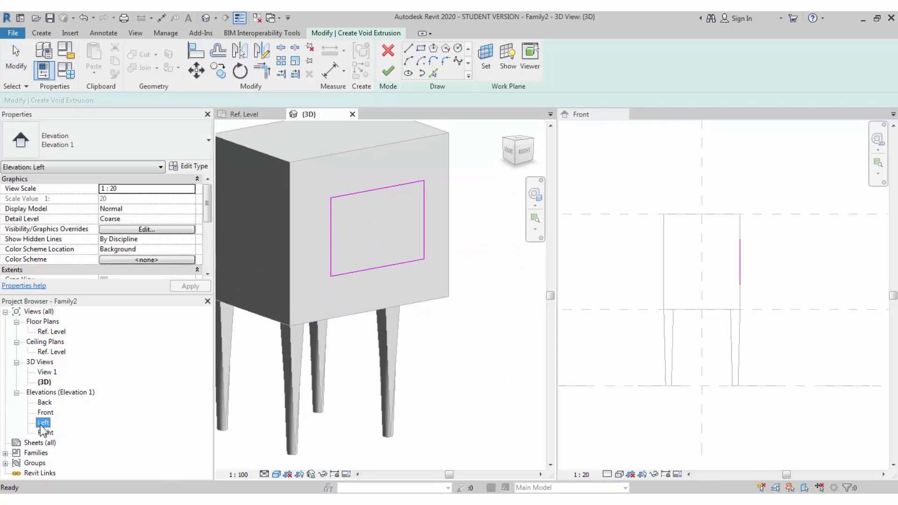
double_click(45, 434)
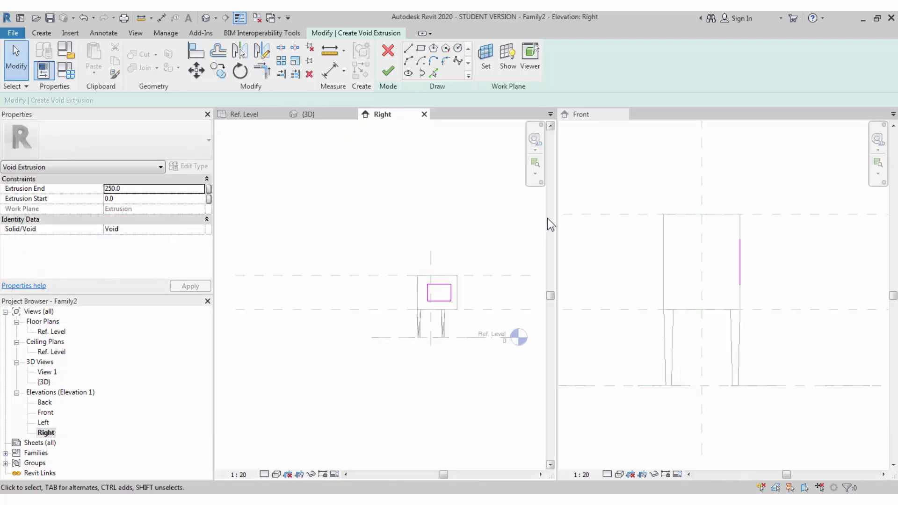
scroll(473, 285, up, 4)
middle_drag(418, 311, 443, 281)
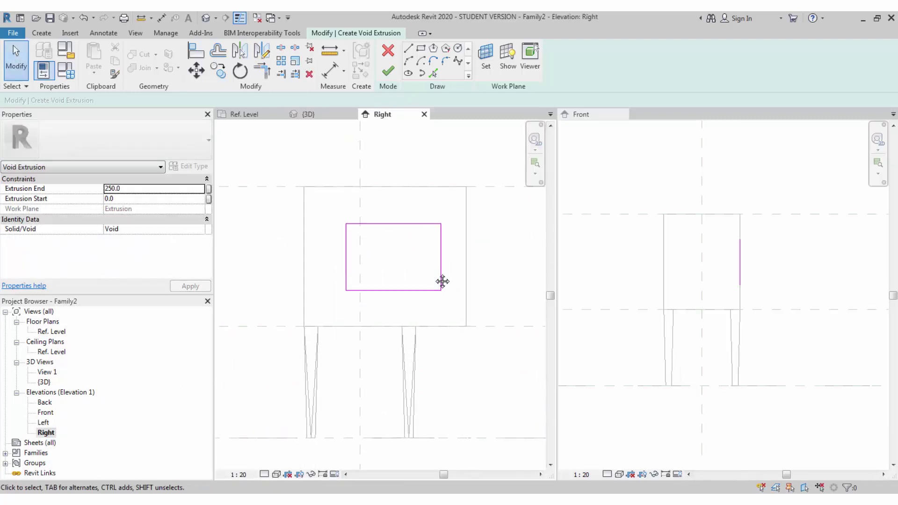
key(Tab)
click(439, 254)
key(Delete)
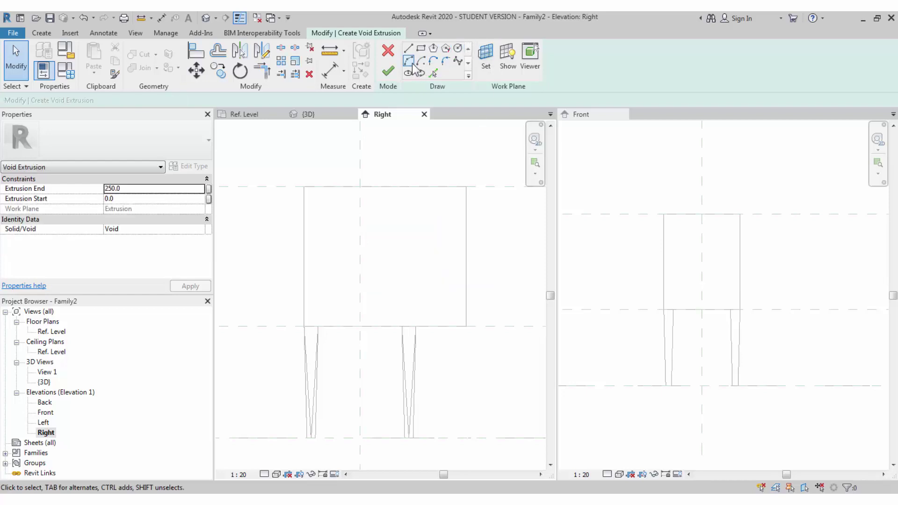
Sketch a spline for the backrest's rear, from 20 mm below the box's upper back corner down past its underside at the back leg.
click(456, 64)
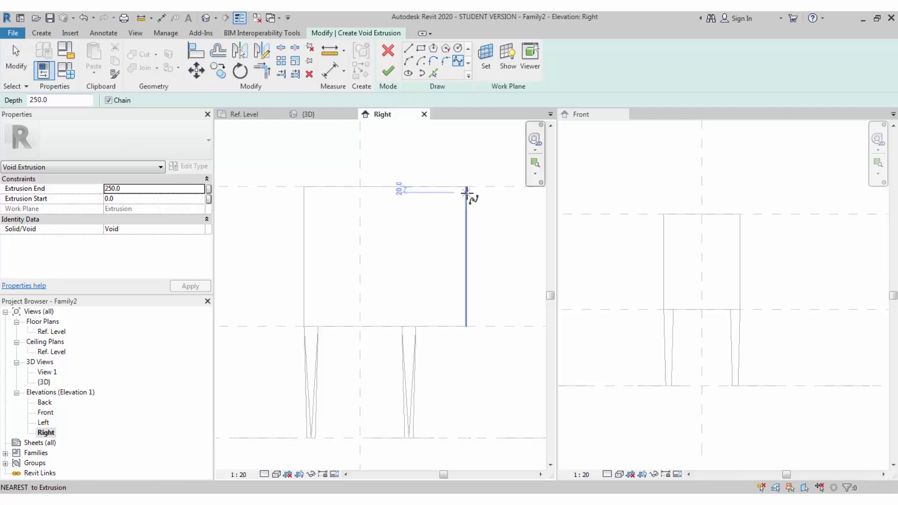
click(466, 192)
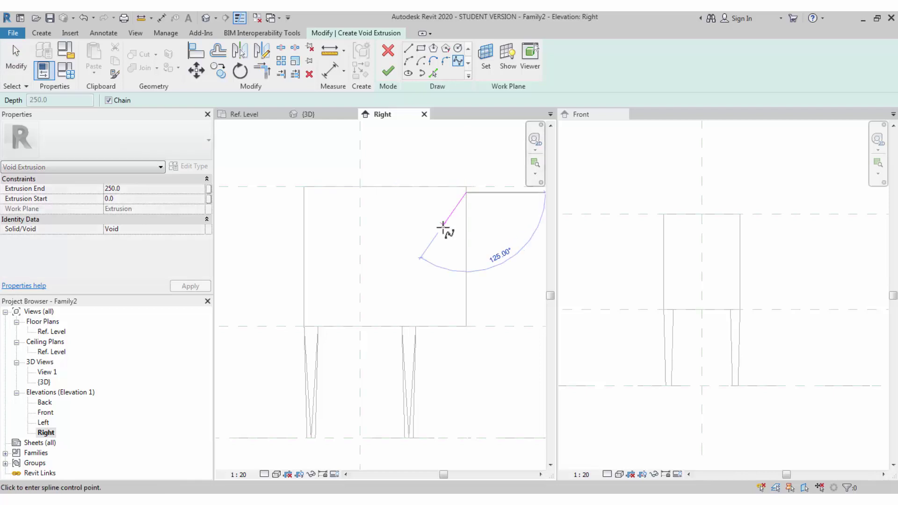
click(416, 323)
scroll(418, 324, up, 3)
scroll(442, 350, down, 1)
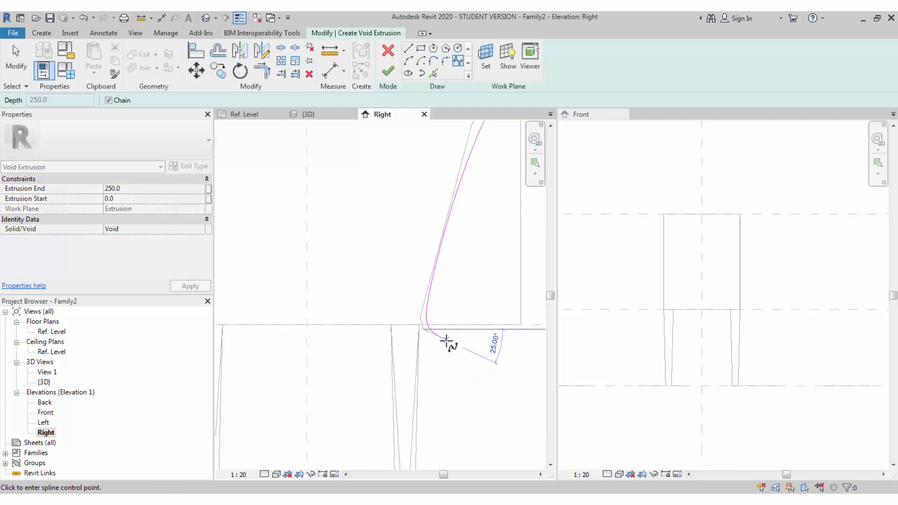
Add straight lines below the box, behind it and along the uppermost reference plane to enclose the area behind the rear spline.
key(l)
key(i)
scroll(473, 236, down, 2)
click(407, 296)
click(499, 297)
scroll(483, 209, up, 1)
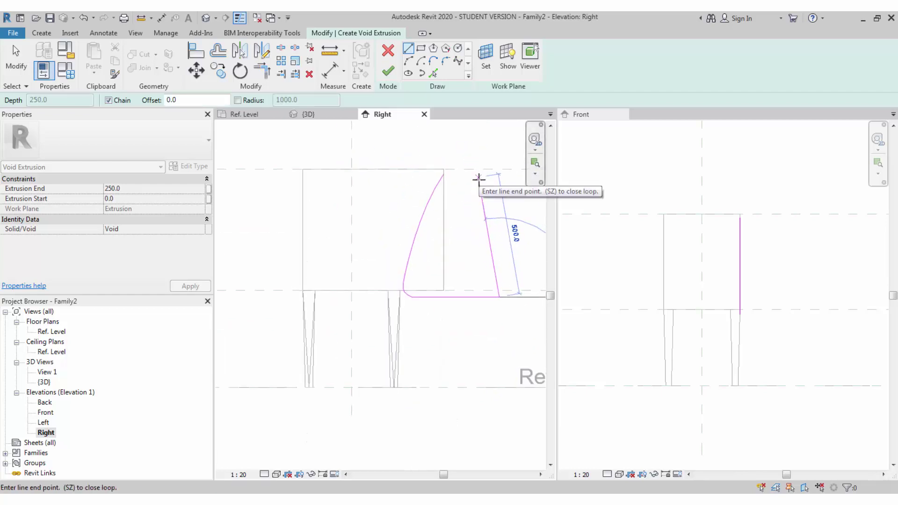
click(498, 170)
scroll(441, 166, up, 2)
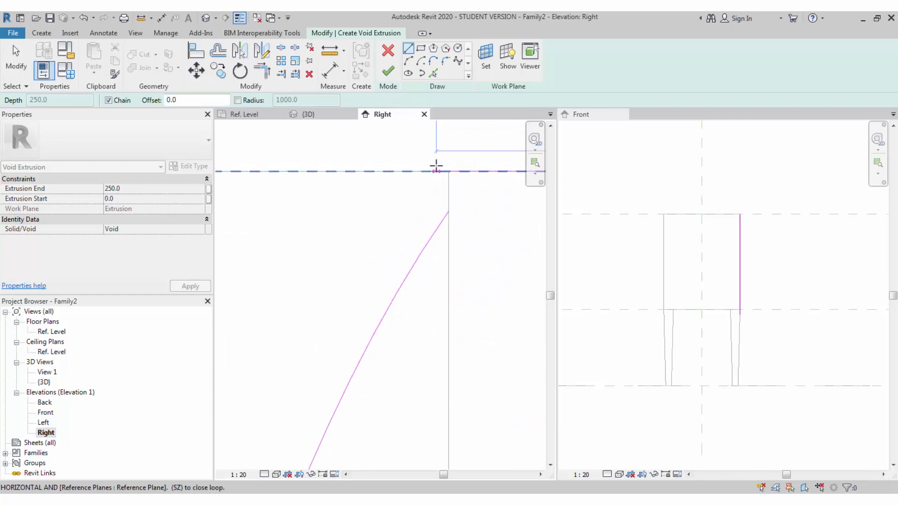
scroll(433, 166, down, 2)
click(418, 166)
Sketch a second spline from the backrest's top down and forward along the seat to the box's front edge.
key(s)
key(p)
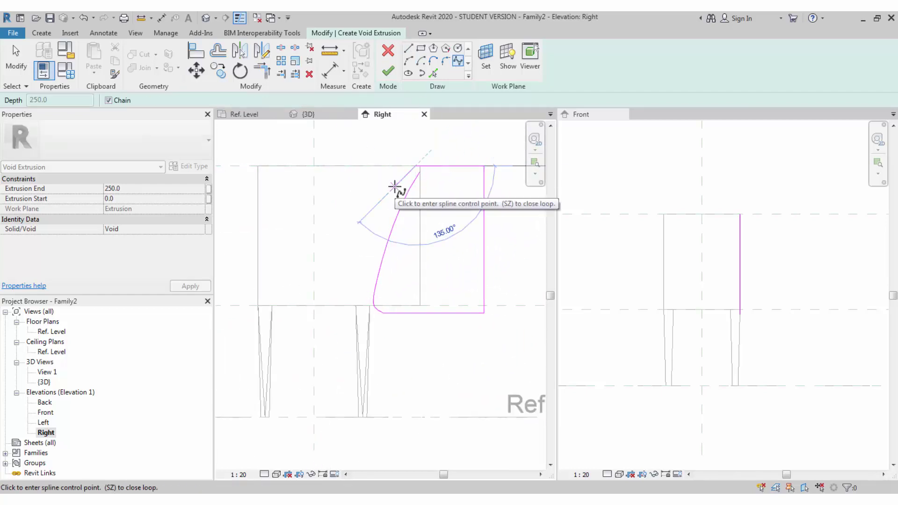
click(372, 269)
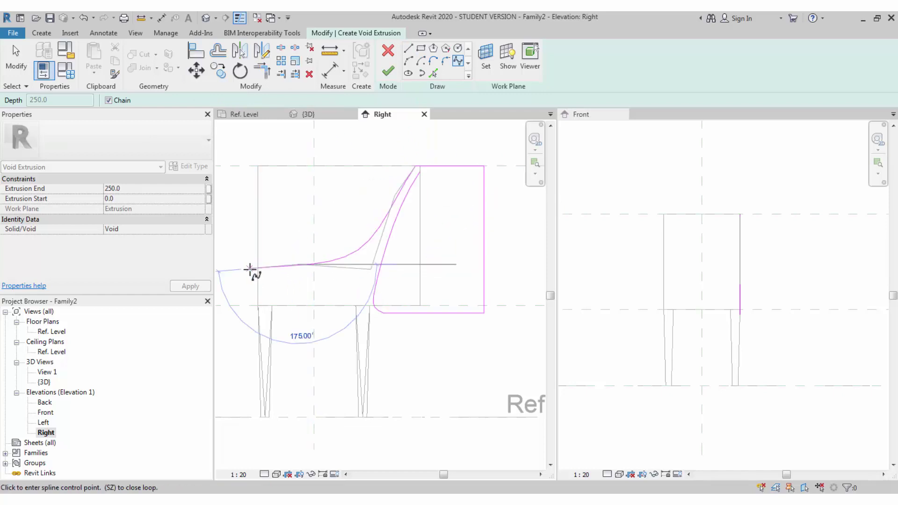
click(250, 269)
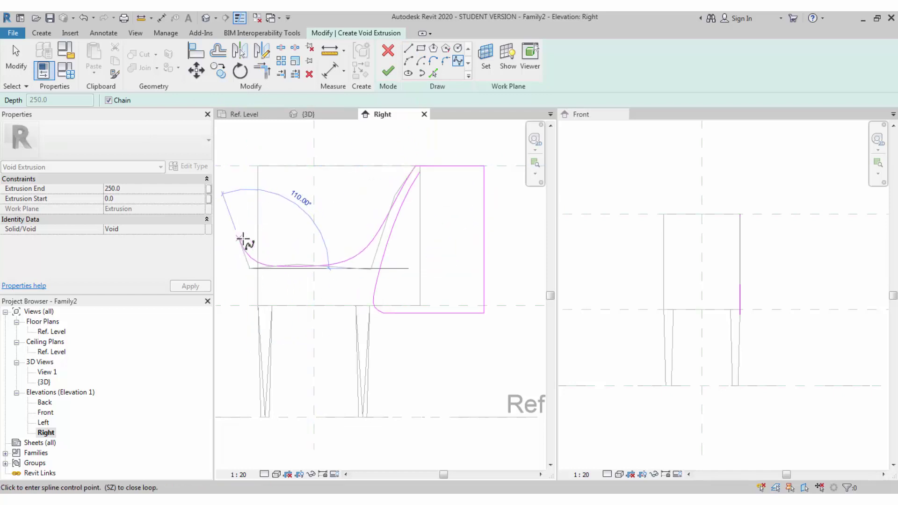
Enclose the area above the seat spline with straight lines in front of and above the box.
click(408, 48)
click(227, 268)
click(228, 140)
click(412, 141)
scroll(414, 159, up, 3)
key(Escape)
key(Escape)
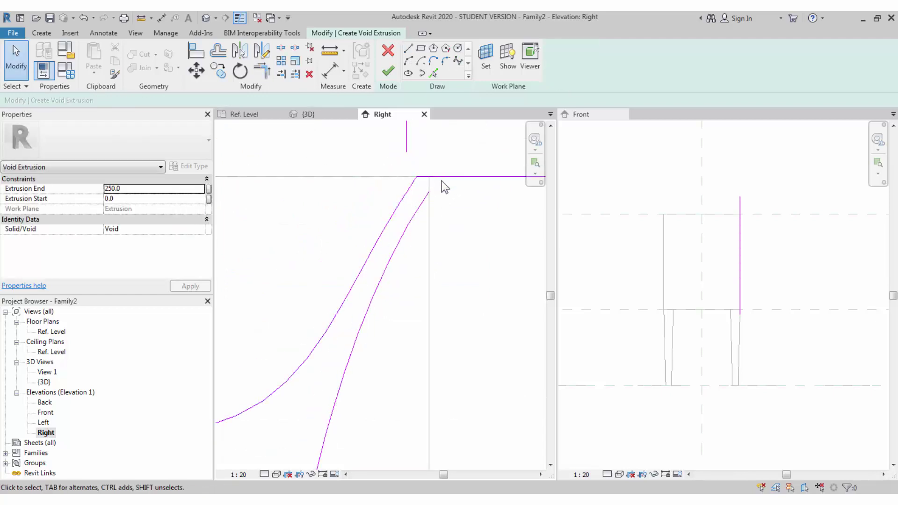
Adjust the line ends at the backrest's top and connect the gaps to form two separate closed loops.
scroll(445, 187, down, 2)
scroll(457, 201, up, 2)
click(457, 176)
drag(457, 176, 461, 201)
scroll(462, 202, down, 2)
scroll(407, 192, up, 3)
drag(407, 193, 420, 198)
scroll(423, 214, down, 2)
scroll(425, 187, up, 2)
click(426, 144)
key(l)
key(i)
key(Escape)
Check each loop by selecting its whole line chain, and finish the void extrusion.
key(Tab)
click(405, 211)
scroll(405, 196, down, 3)
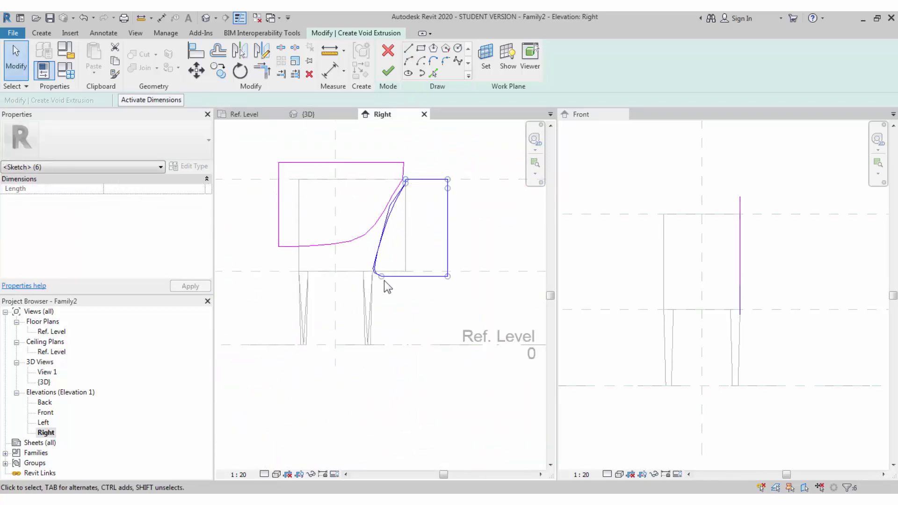
key(Tab)
click(402, 185)
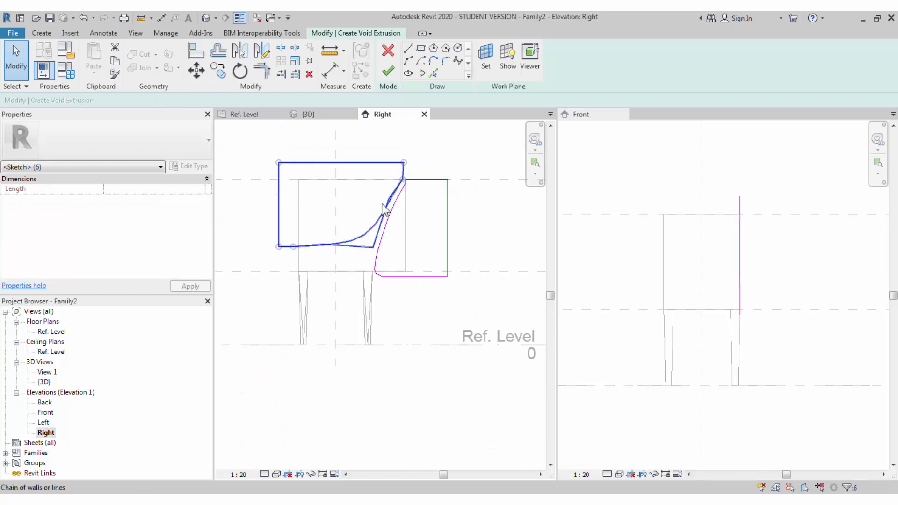
click(388, 73)
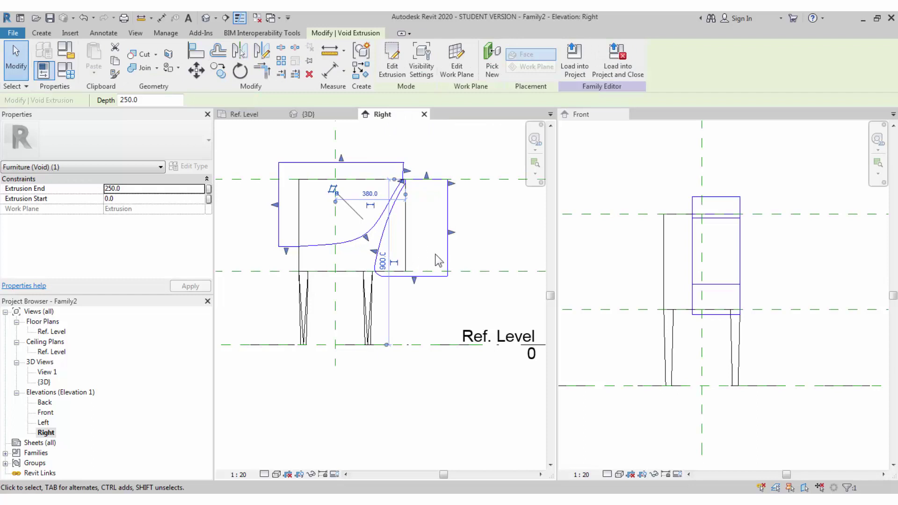
Stretch the void to an extrusion end of about 261 mm in the Front view and inspect the cut in 3D.
click(715, 239)
drag(691, 254, 689, 253)
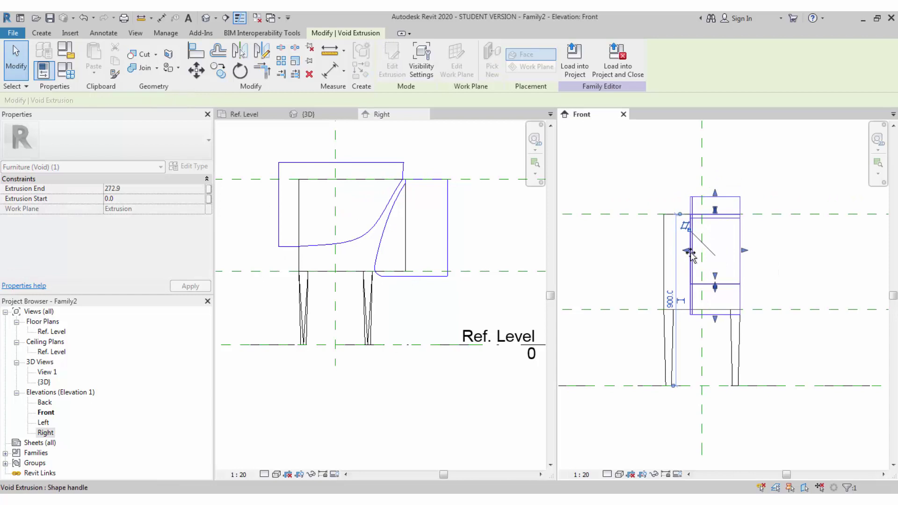
click(209, 18)
scroll(470, 307, down, 4)
shift+middle_drag(448, 363, 517, 385)
scroll(687, 253, up, 2)
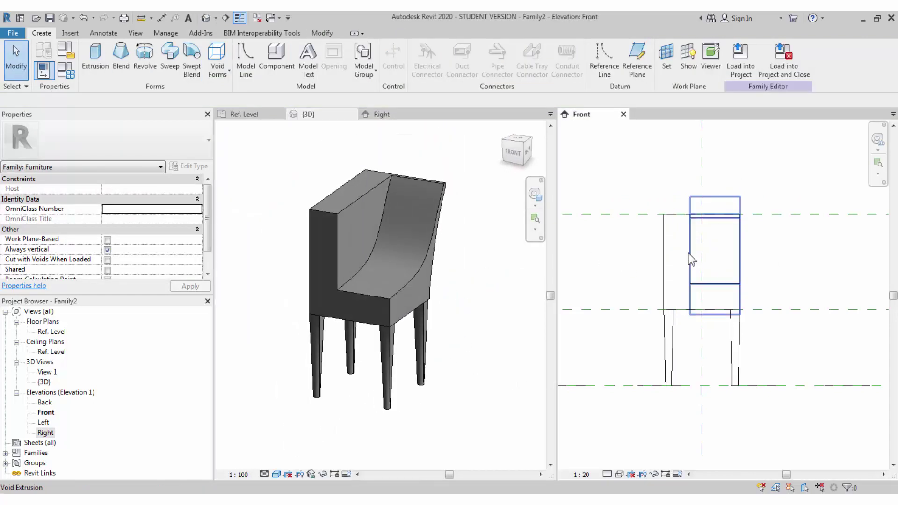
Stretch the void past the box's far side in the Front view, to an extrusion end of about 471 mm.
click(691, 260)
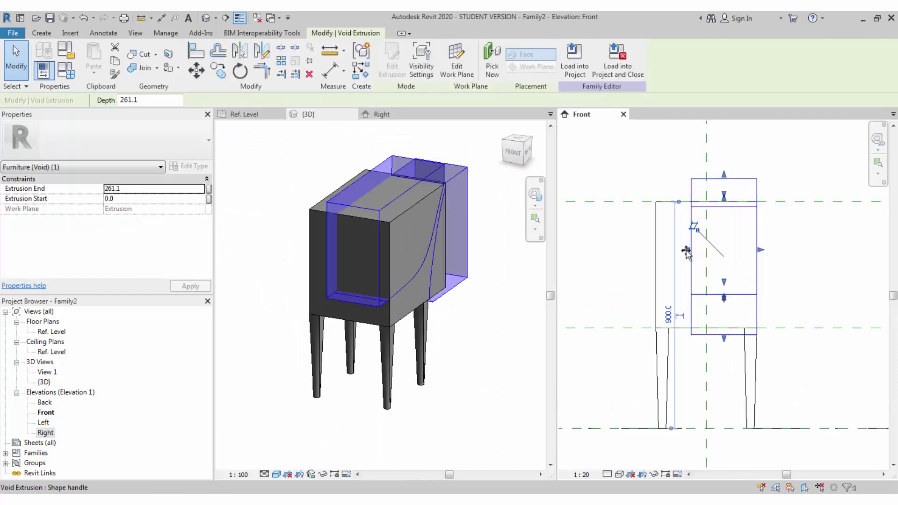
drag(683, 251, 639, 257)
click(487, 336)
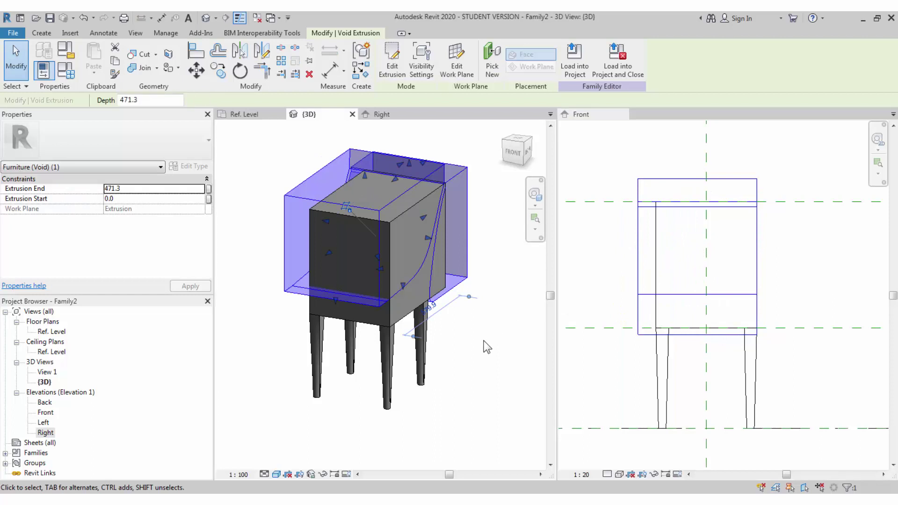
click(484, 341)
shift+middle_drag(484, 340, 407, 333)
Edit the void's sketch in a straight right-side 3D orientation and raise the seat spline's control point near the front.
click(420, 234)
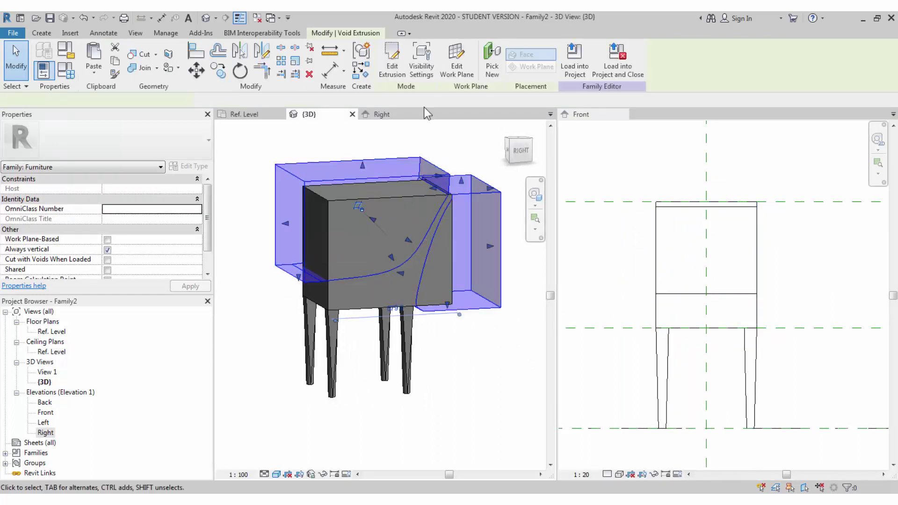
click(397, 62)
mouse_move(451, 365)
shift+middle_down()
mouse_move(424, 365)
mouse_move(411, 337)
shift+middle_up()
click(357, 259)
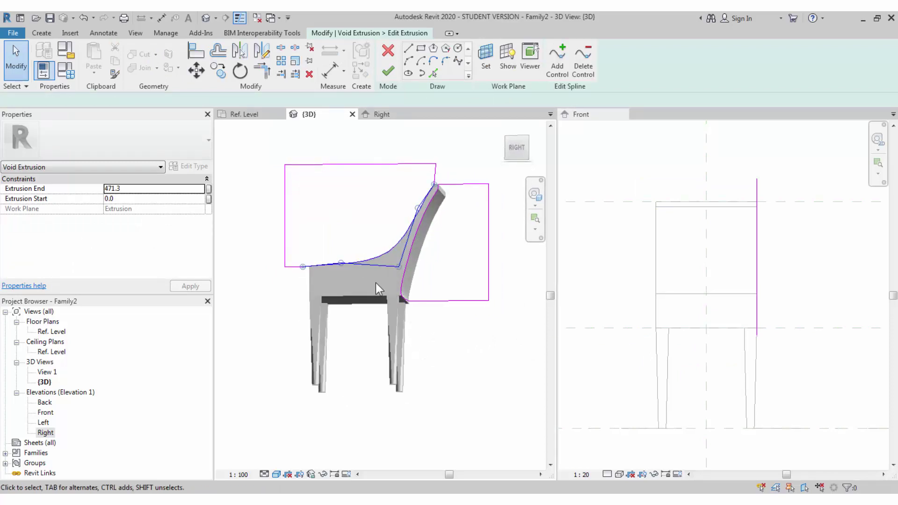
click(519, 151)
scroll(375, 374, up, 3)
scroll(375, 375, down, 1)
drag(335, 375, 335, 348)
Raise the lower front corner of the seat loop, reshape the seat's front edge into a gentle downward curve, and finish the void.
click(246, 377)
drag(246, 377, 260, 348)
drag(331, 345, 275, 346)
click(281, 356)
click(318, 346)
key(Escape)
click(388, 77)
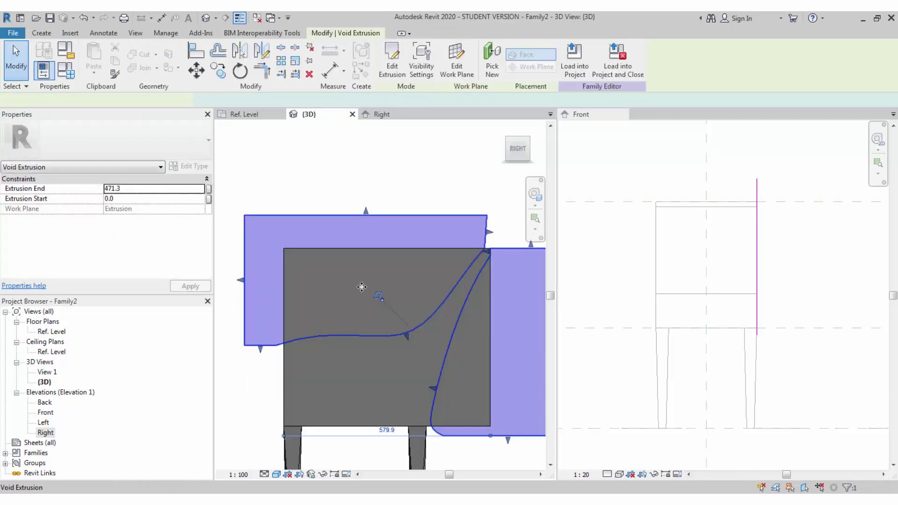
key(Escape)
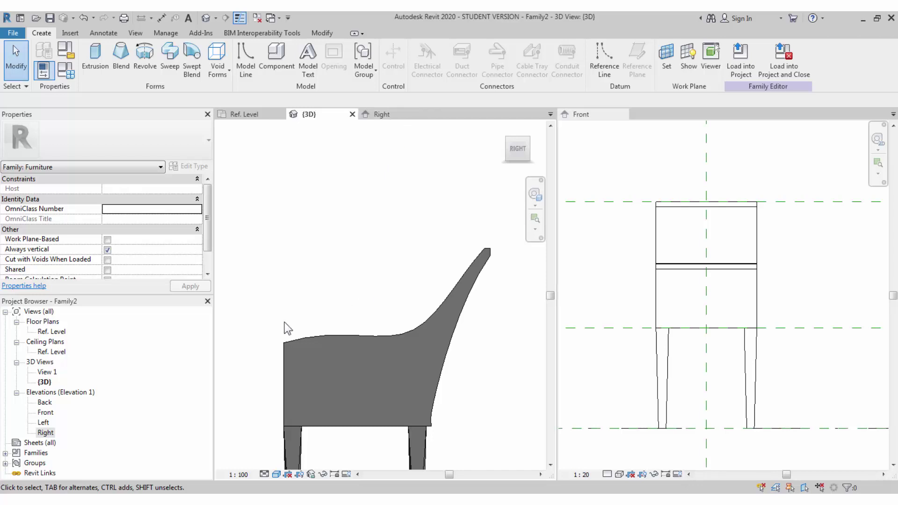
Edit the void extrusion's sketch, add a rectangular opening with 25 mm corner radius in the chair's side below the seat, and finish it.
click(282, 339)
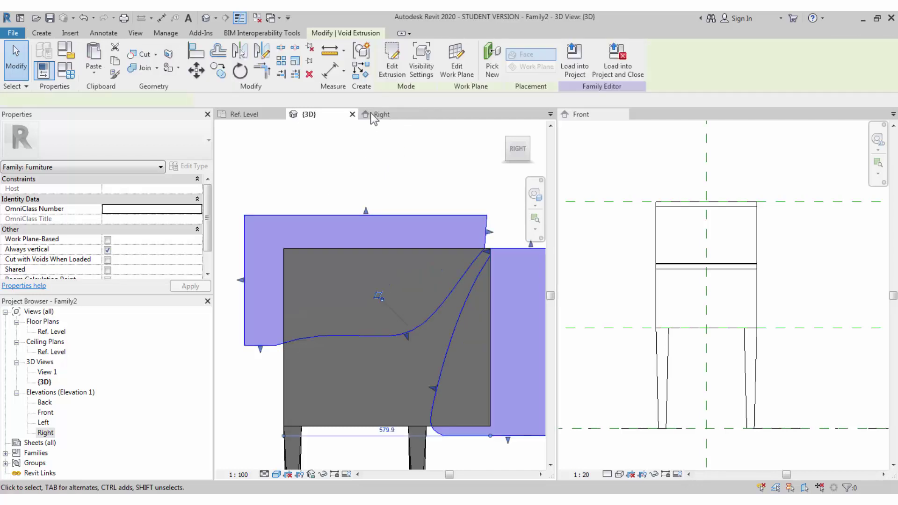
click(392, 66)
click(421, 49)
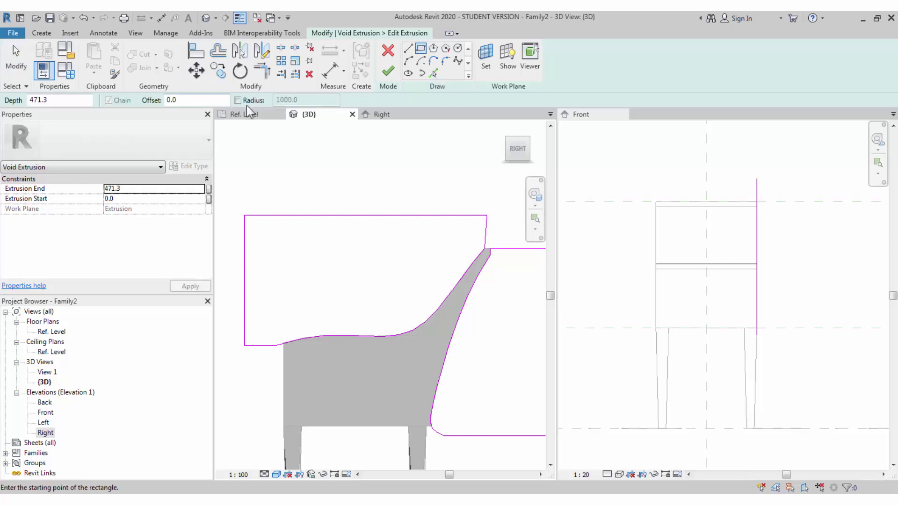
click(238, 100)
click(303, 100)
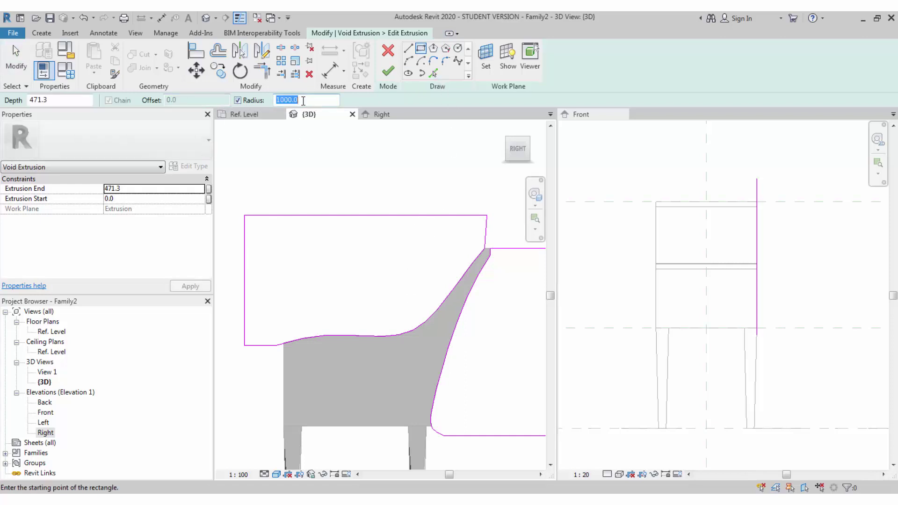
click(315, 359)
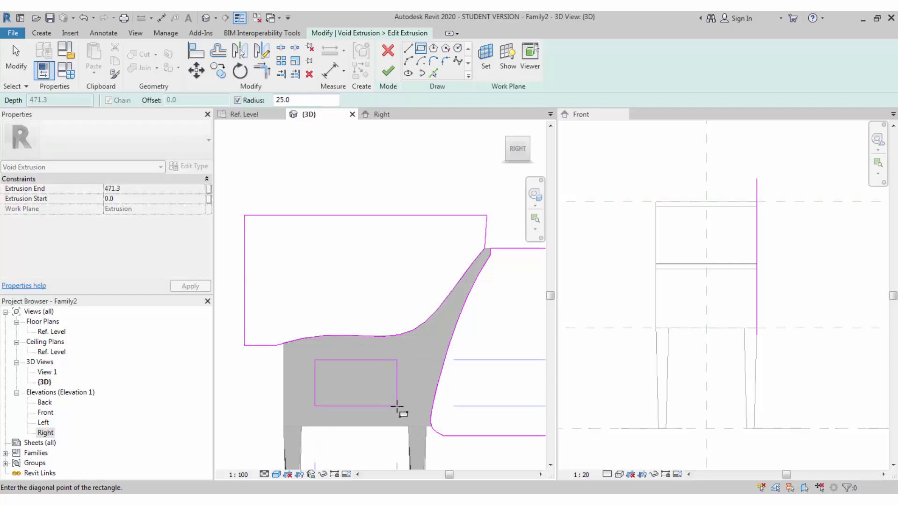
click(397, 406)
click(387, 72)
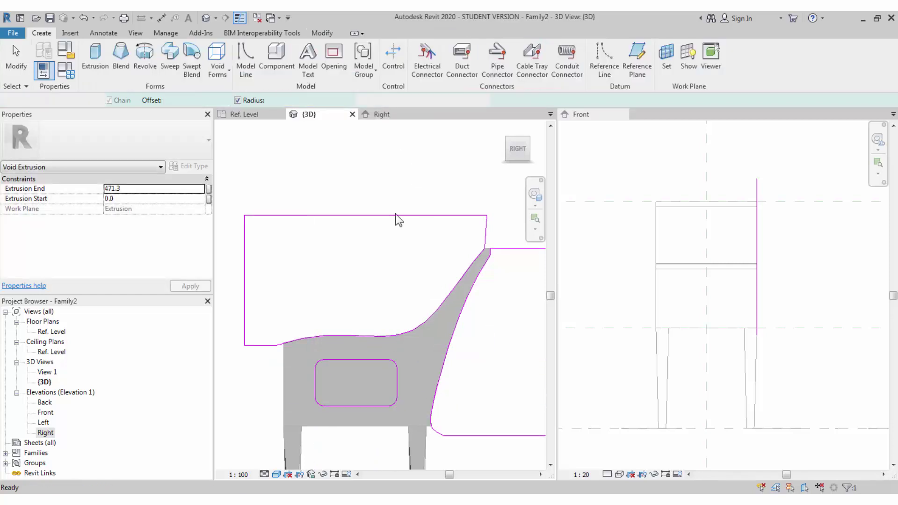
click(249, 405)
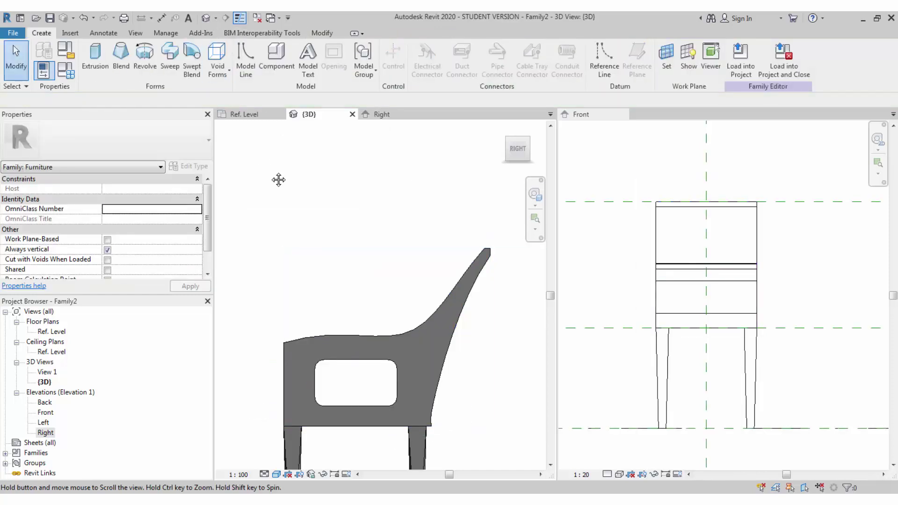
Start a void sweep with a sketched path and set its work plane to the box's right side face.
shift+middle_drag(279, 180, 331, 243)
middle_drag(339, 341, 399, 345)
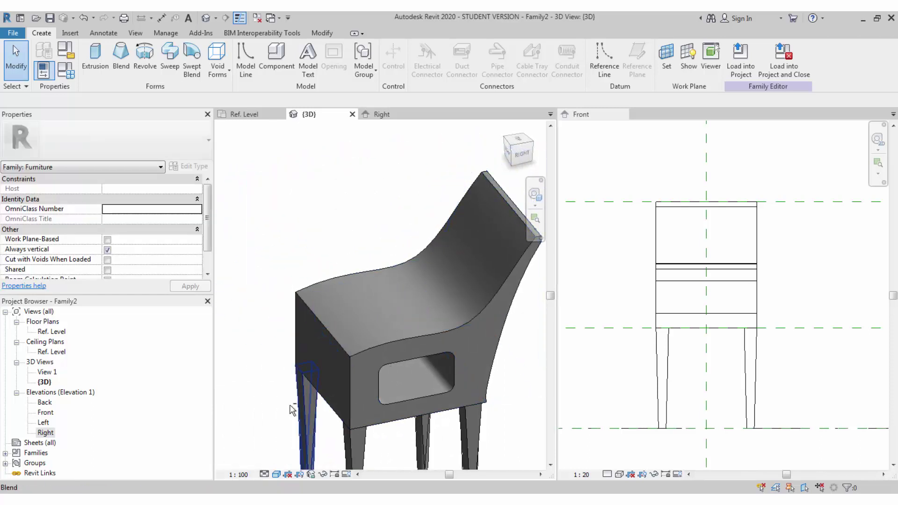
shift+middle_drag(290, 409, 311, 401)
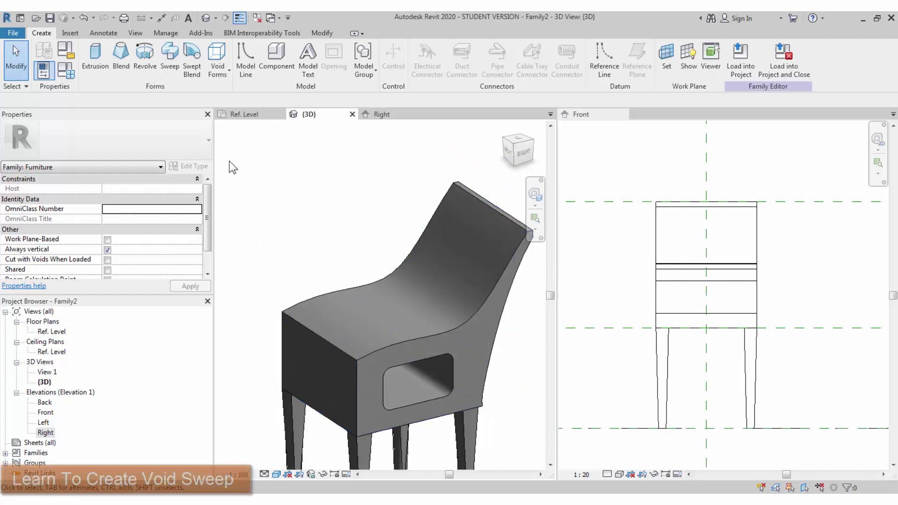
click(217, 76)
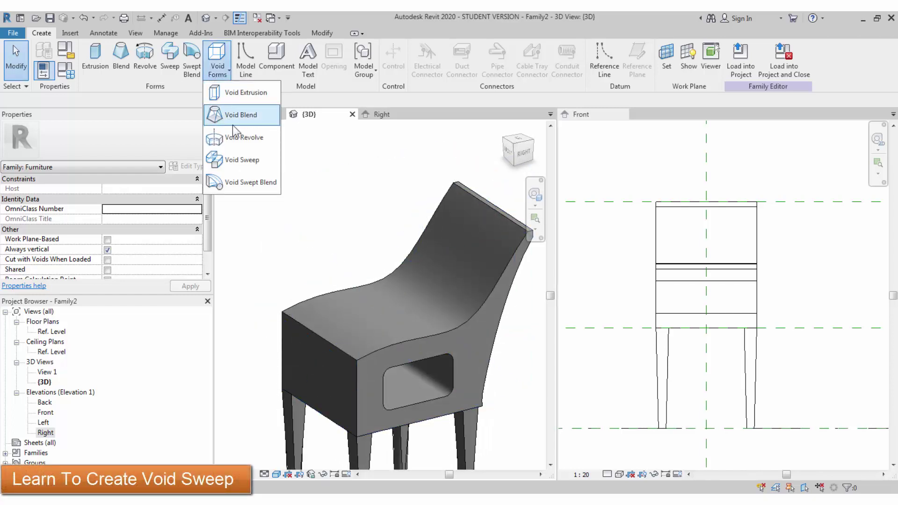
click(235, 163)
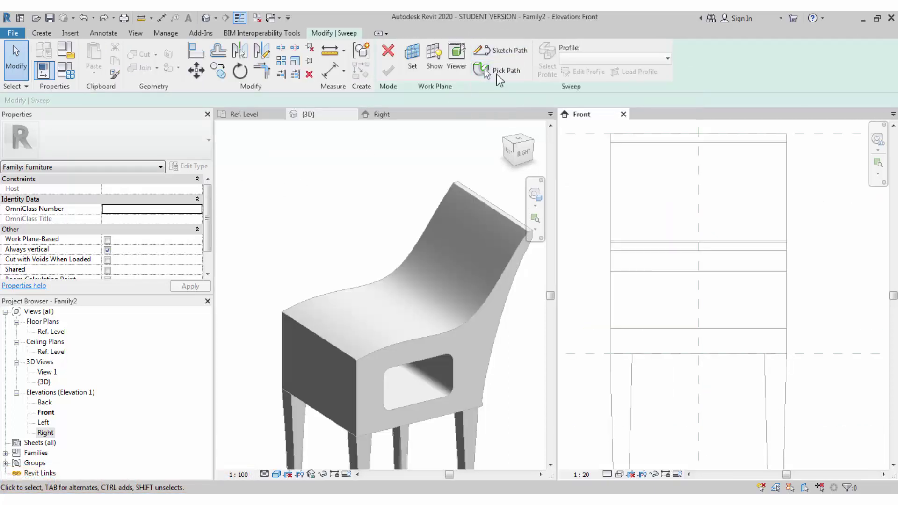
click(500, 50)
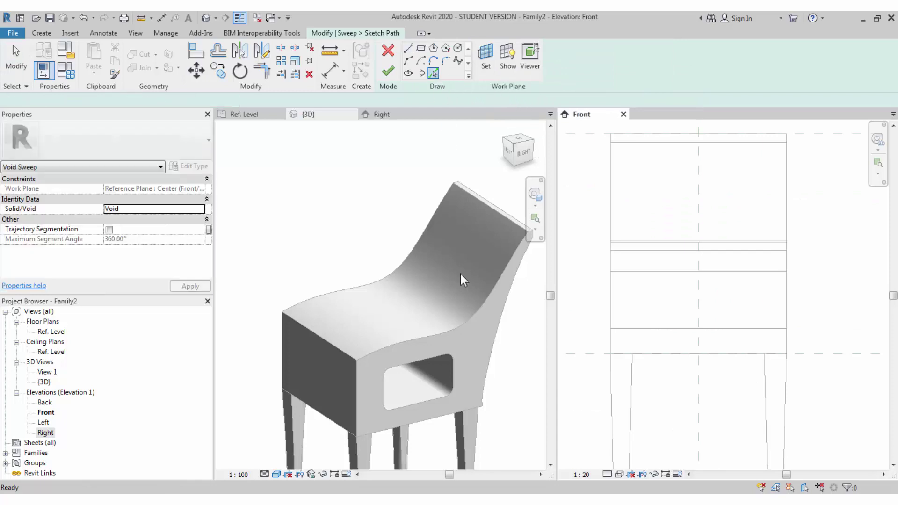
click(418, 338)
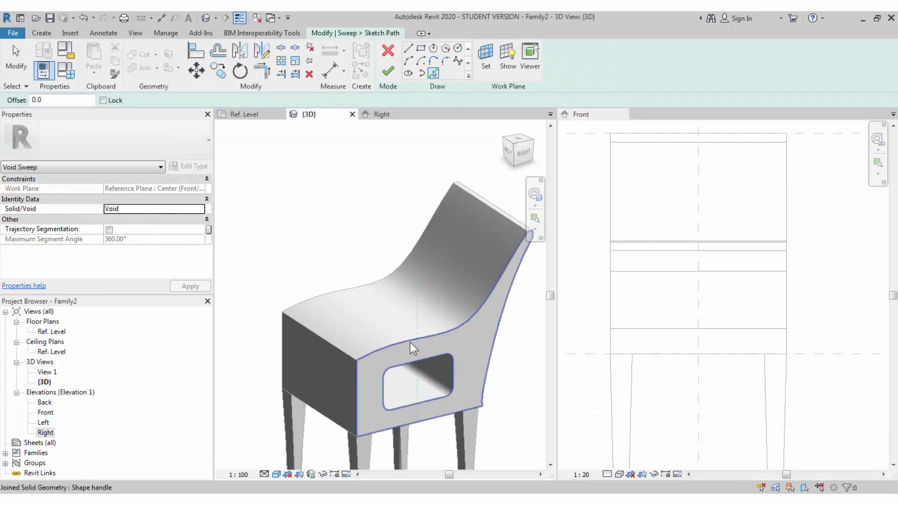
click(410, 343)
click(412, 355)
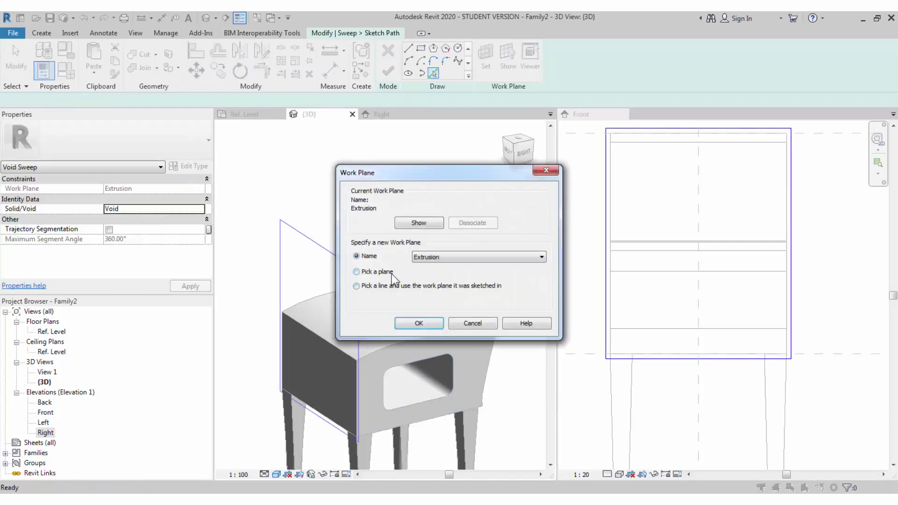
click(418, 323)
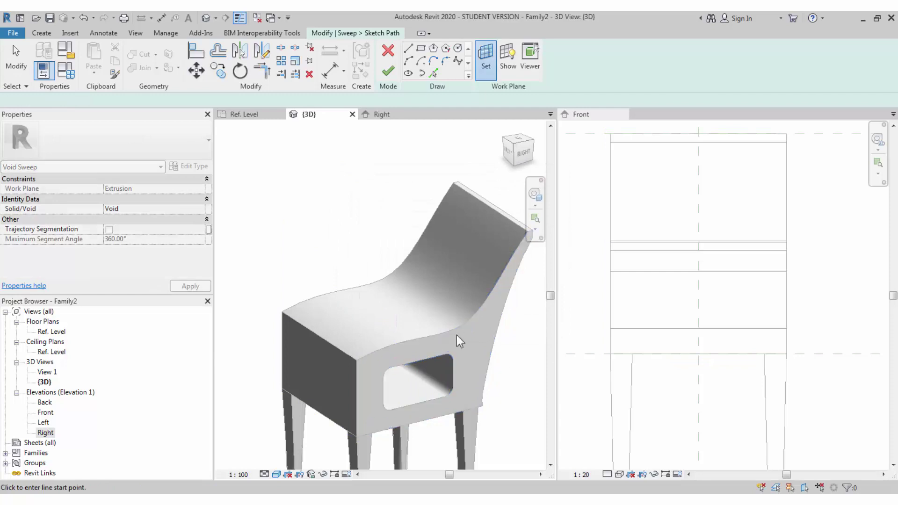
Pick the curved seat and backrest edge on the chair's right side as the sweep path and finish the path.
click(432, 74)
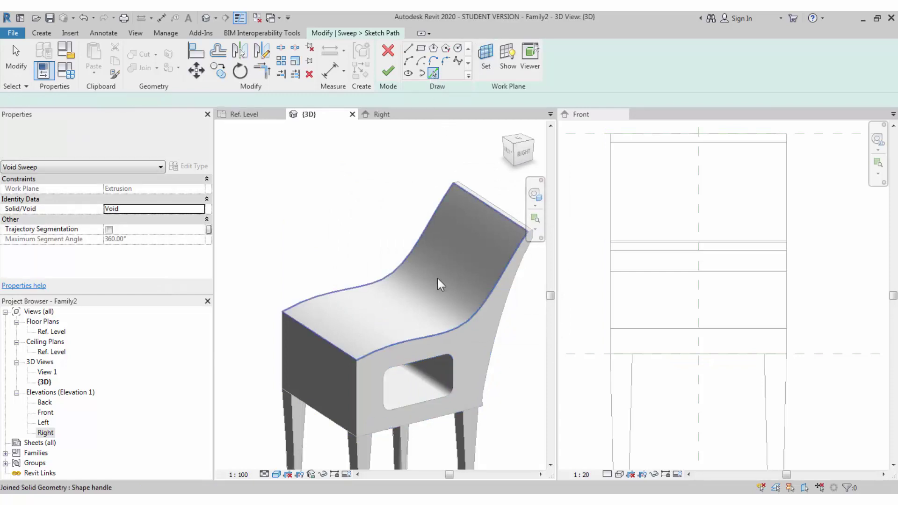
click(450, 330)
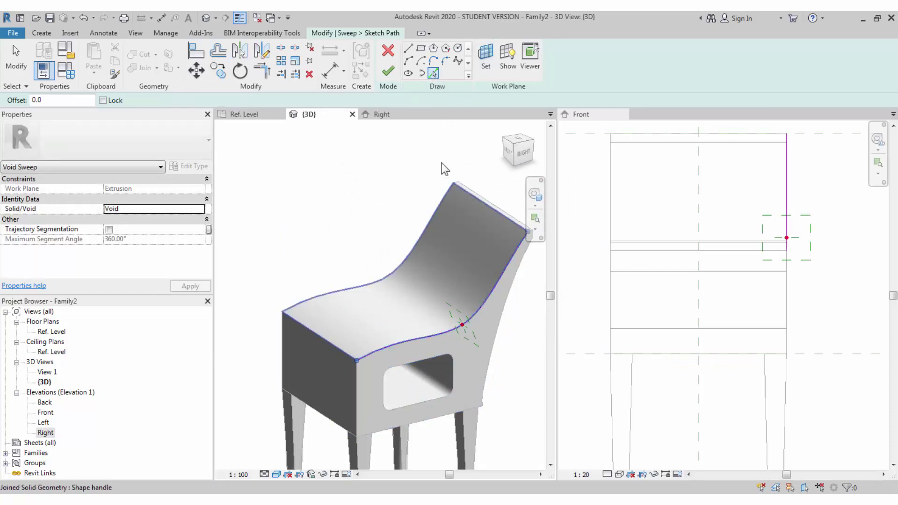
click(390, 70)
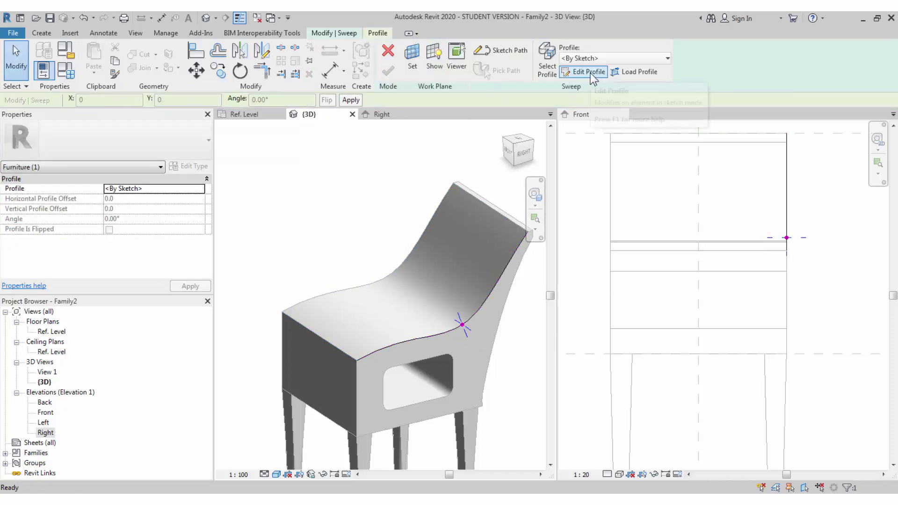
Sketch a 275 by 135 mm rectangle below the seat in the Front view as the sweep profile and finish it.
click(589, 73)
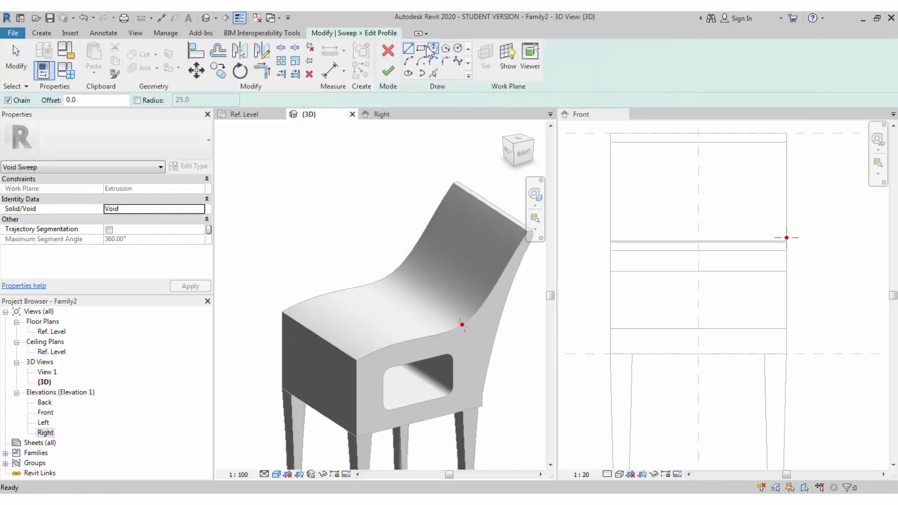
click(423, 50)
click(634, 263)
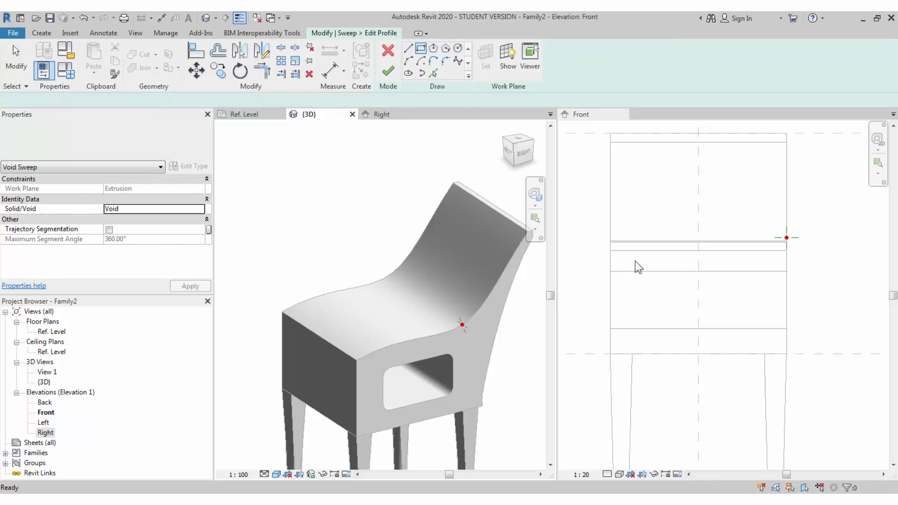
click(754, 313)
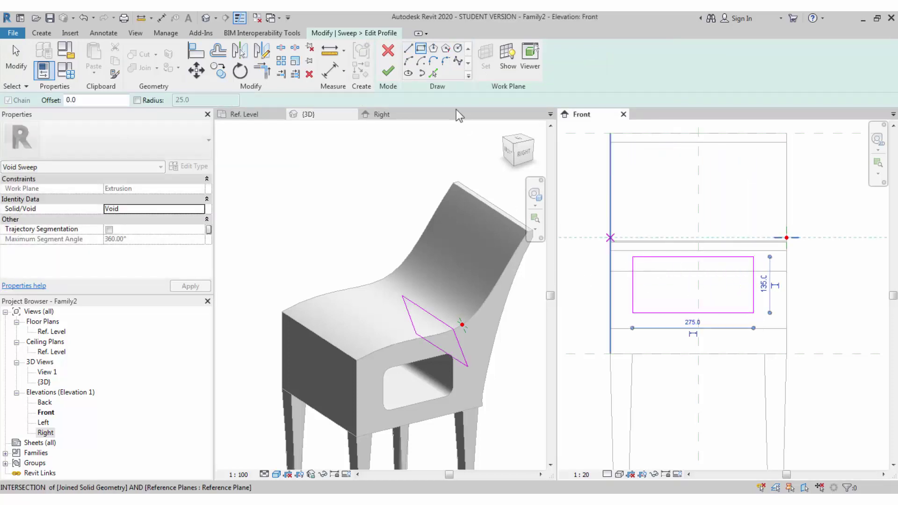
click(388, 71)
click(391, 71)
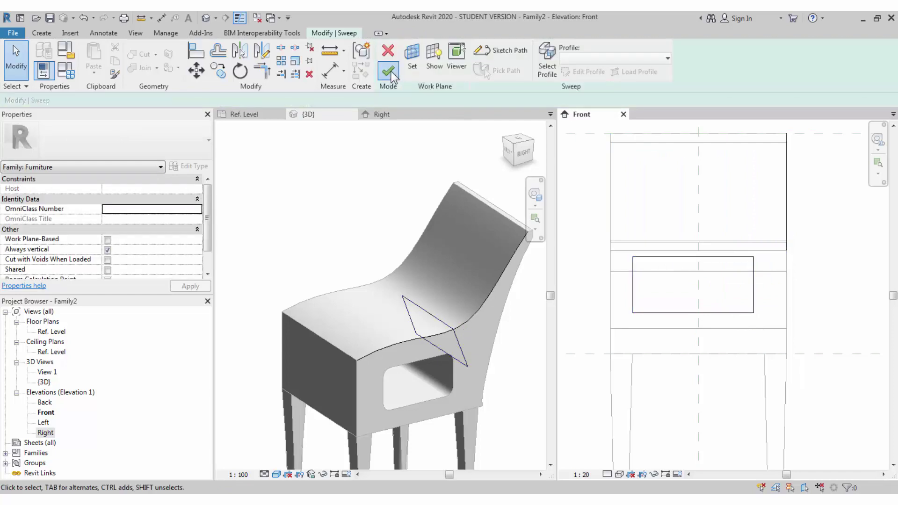
Reopen the sweep profile, raise the rectangle's top edge above the seat surface, finish the void sweep and inspect the cut in 3D.
click(423, 328)
shift+middle_drag(423, 327, 513, 414)
click(495, 390)
double_click(491, 399)
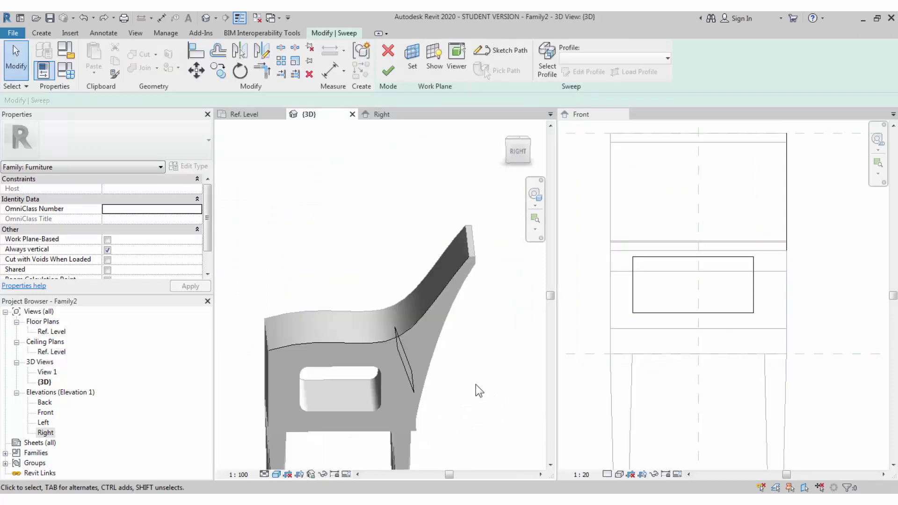
double_click(404, 366)
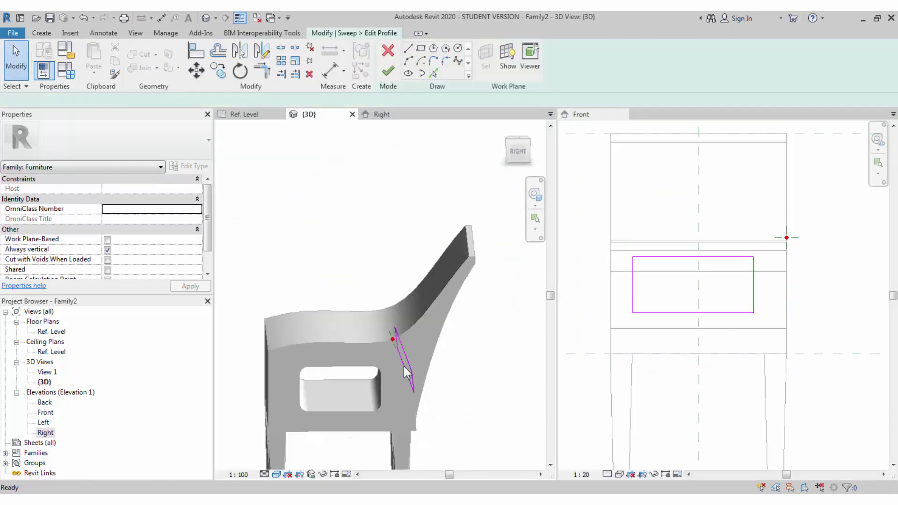
click(677, 309)
click(678, 259)
drag(678, 257, 679, 232)
key(Escape)
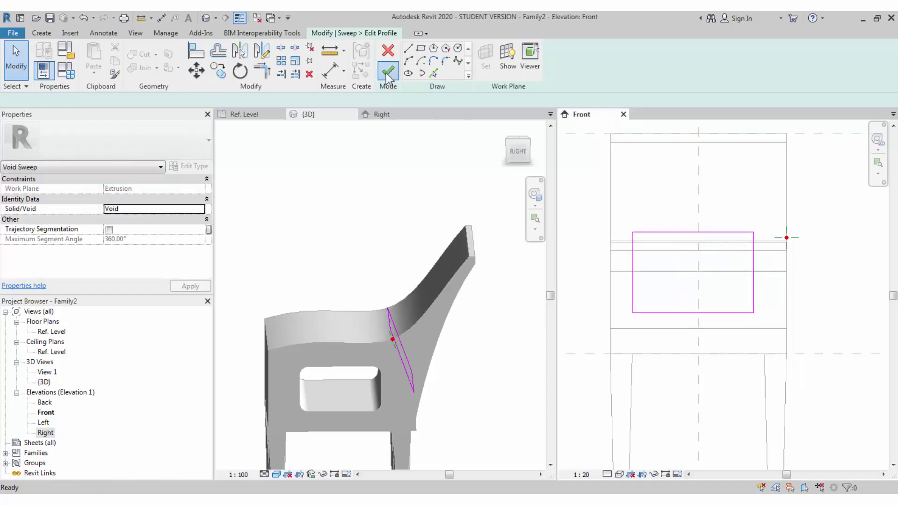
click(387, 72)
click(387, 73)
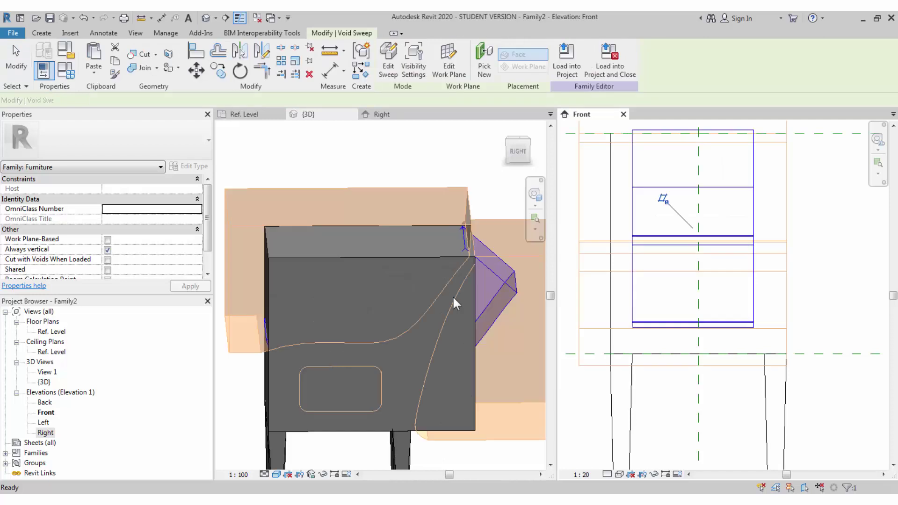
click(501, 363)
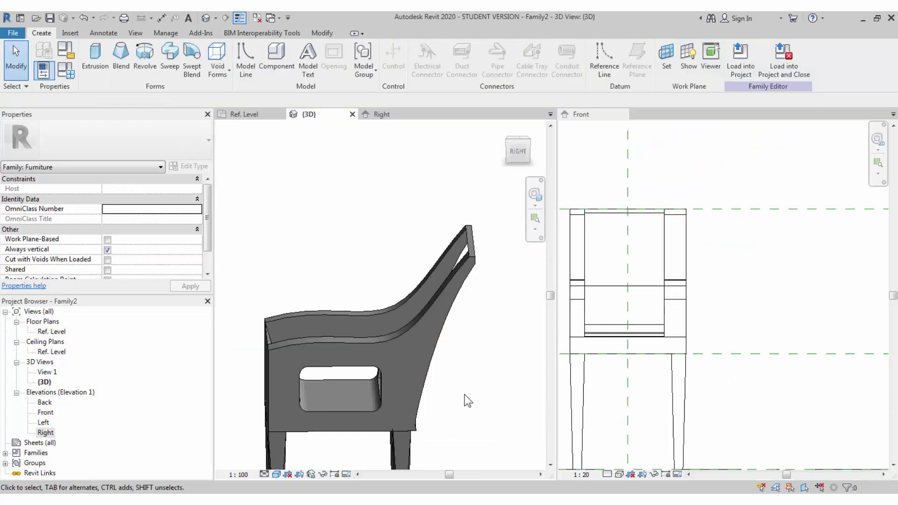
shift+middle_drag(465, 399, 408, 176)
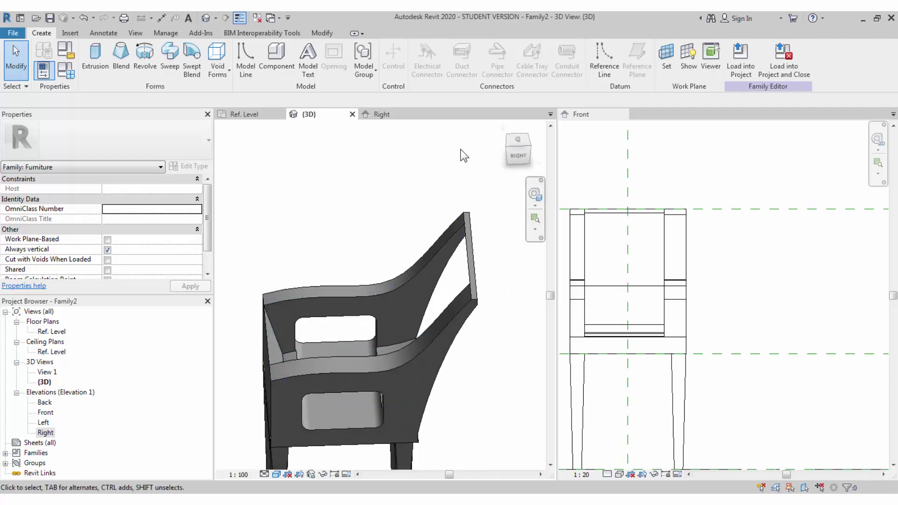
Reopen the sweep profile, raise its top edge further and move its bottom edge up for a height of 175 mm.
click(608, 293)
double_click(622, 295)
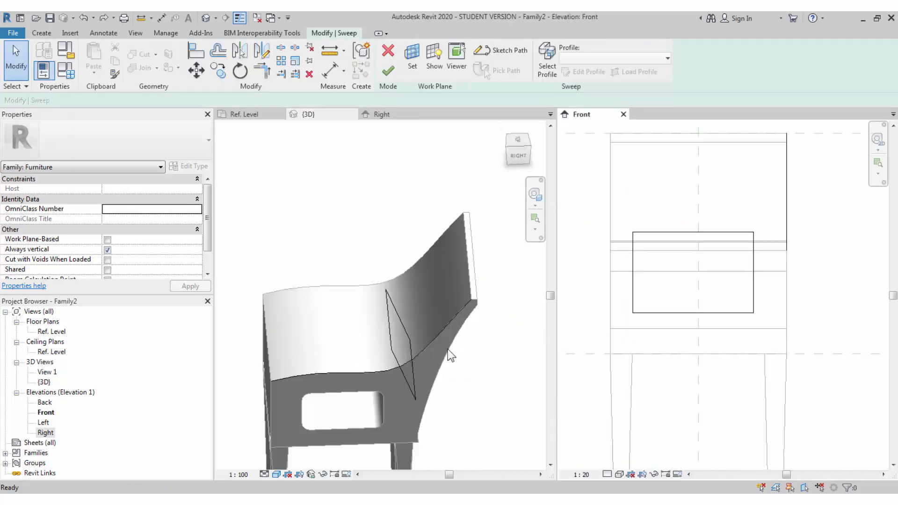
click(403, 327)
double_click(403, 328)
shift+middle_drag(403, 328, 542, 339)
click(706, 232)
drag(706, 232, 706, 206)
key(Escape)
drag(692, 313, 692, 277)
Shorten the profile rectangle from its lower end to a height of 152.5 mm in a right-side 3D view and finish the sweep.
shift+middle_drag(524, 372, 483, 345)
click(517, 150)
scroll(394, 319, up, 5)
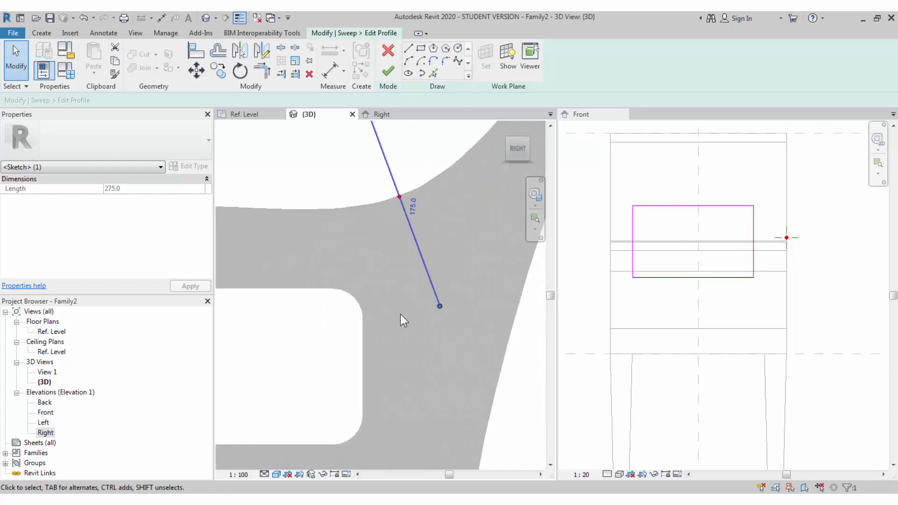
scroll(395, 319, down, 5)
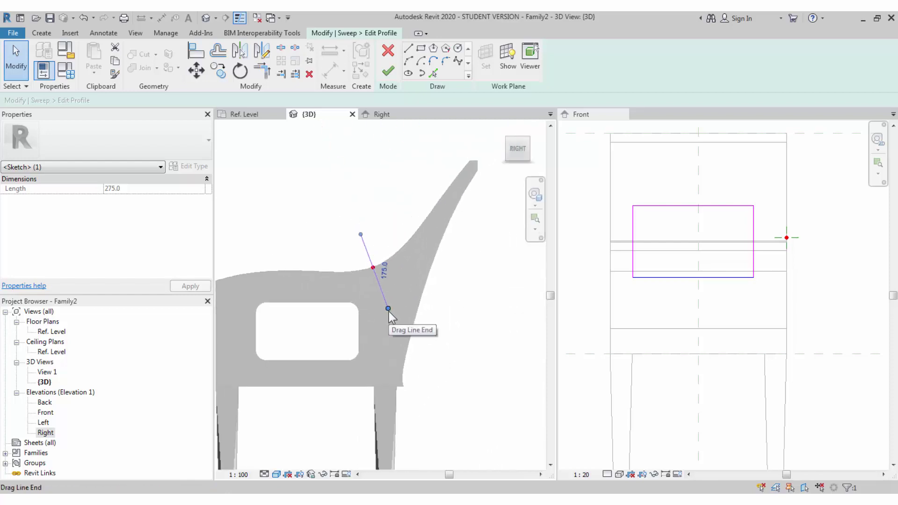
drag(388, 309, 385, 299)
scroll(411, 314, down, 2)
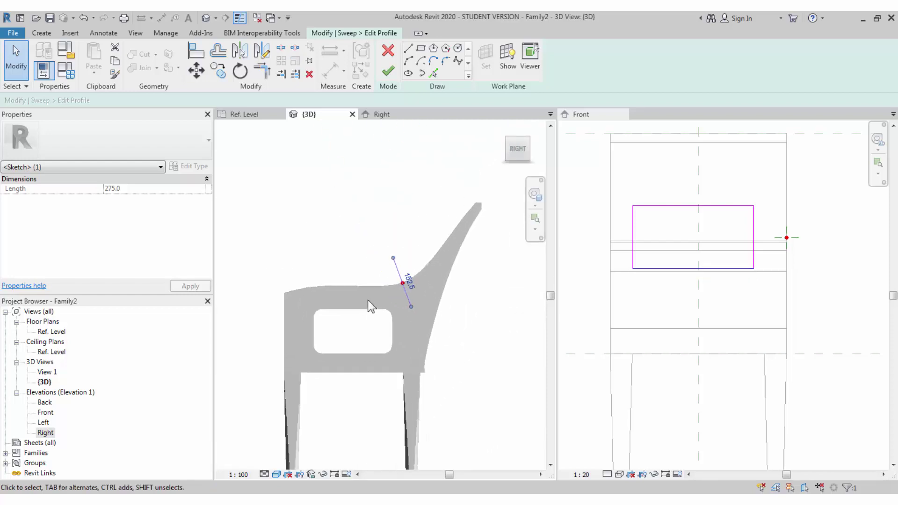
click(386, 74)
click(384, 75)
Reopen the sweep profile, raise its bottom edge almost up to the path point on the seat edge, and finish the profile.
shift+middle_drag(374, 221, 459, 359)
key(Escape)
double_click(451, 340)
double_click(401, 270)
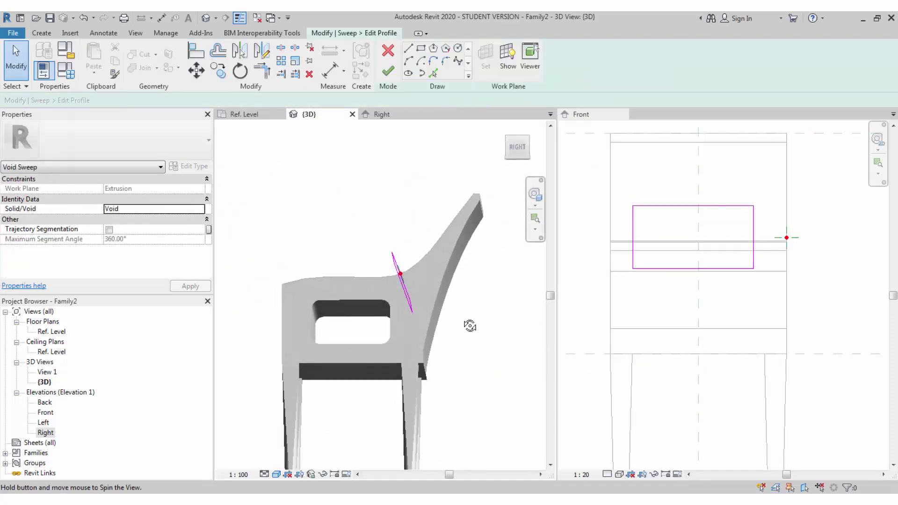
click(406, 292)
scroll(488, 287, up, 3)
scroll(439, 287, down, 3)
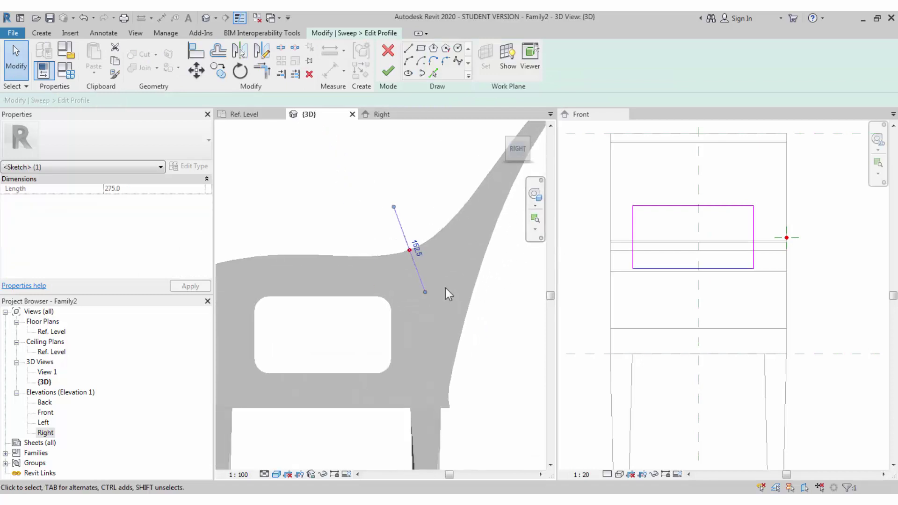
key(Escape)
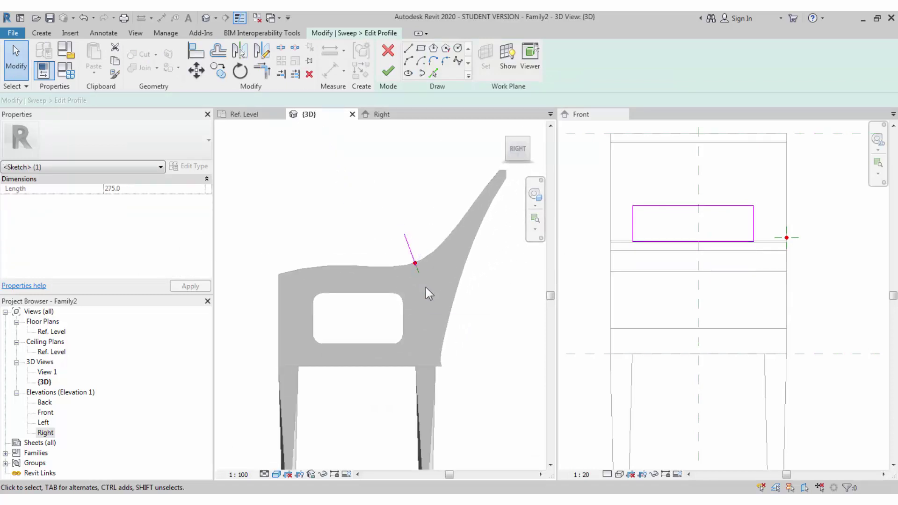
click(387, 70)
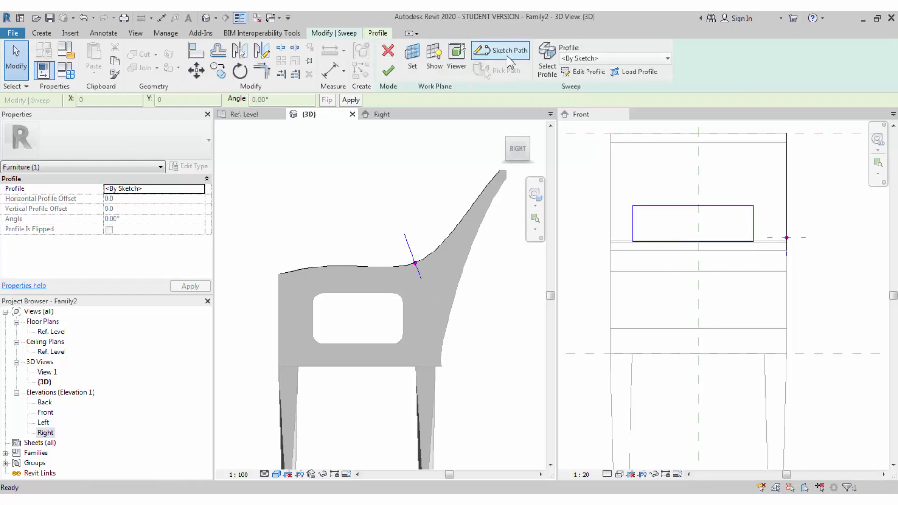
Extend the sweep path with a short horizontal line in front of the seat, finish the sweep and inspect the cut in 3D.
click(507, 56)
click(409, 50)
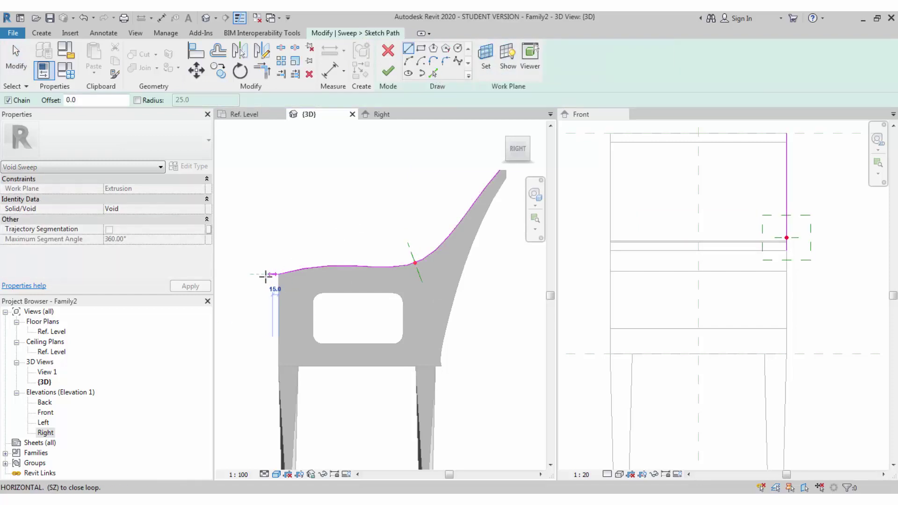
click(388, 70)
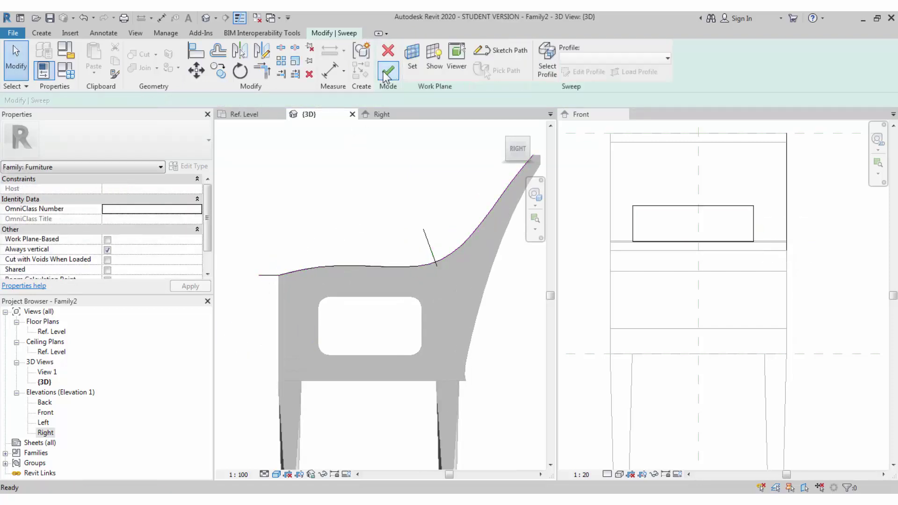
click(384, 71)
click(350, 212)
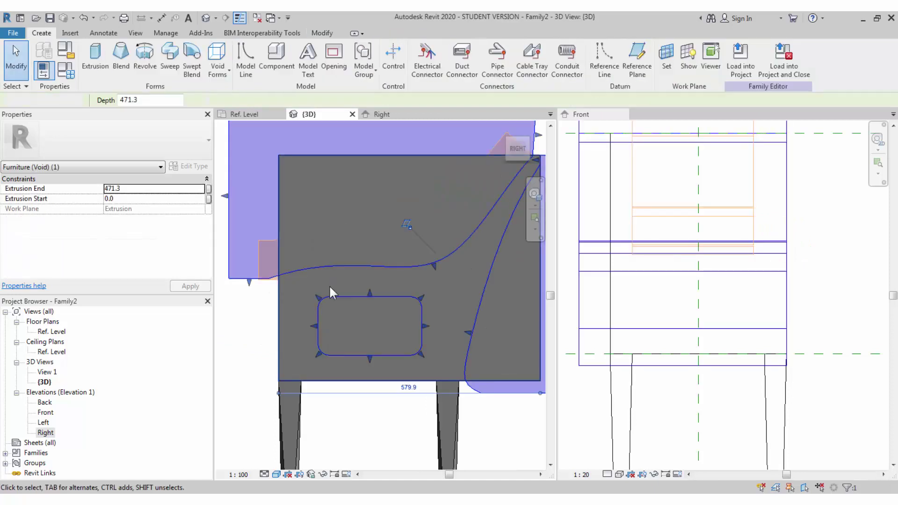
click(330, 286)
shift+middle_drag(330, 289, 347, 330)
scroll(348, 305, up, 4)
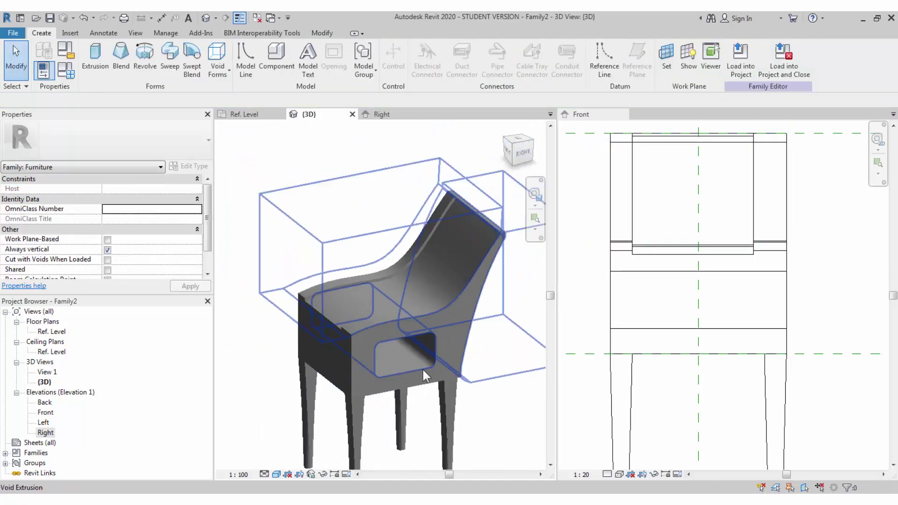
shift+middle_drag(395, 352, 308, 329)
Reopen the void sweep's path sketch and delete the existing seat curve together with its front extension line.
double_click(406, 265)
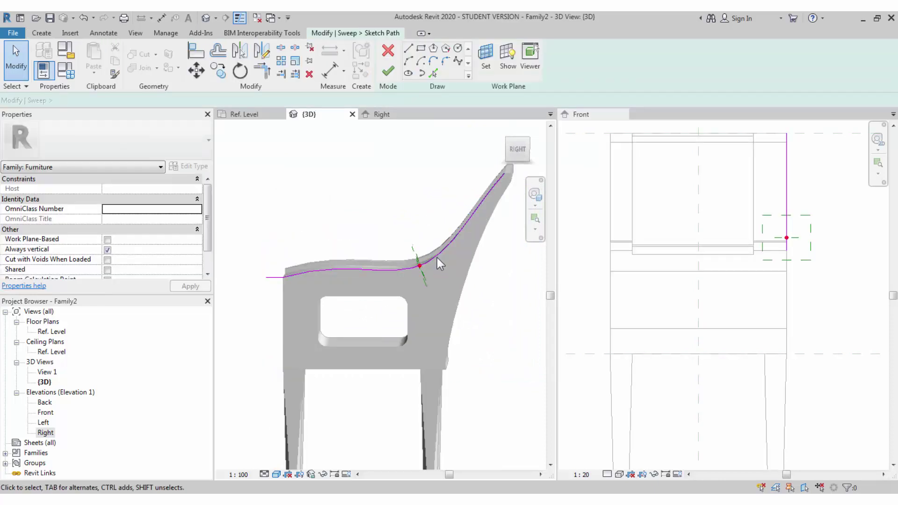
click(428, 269)
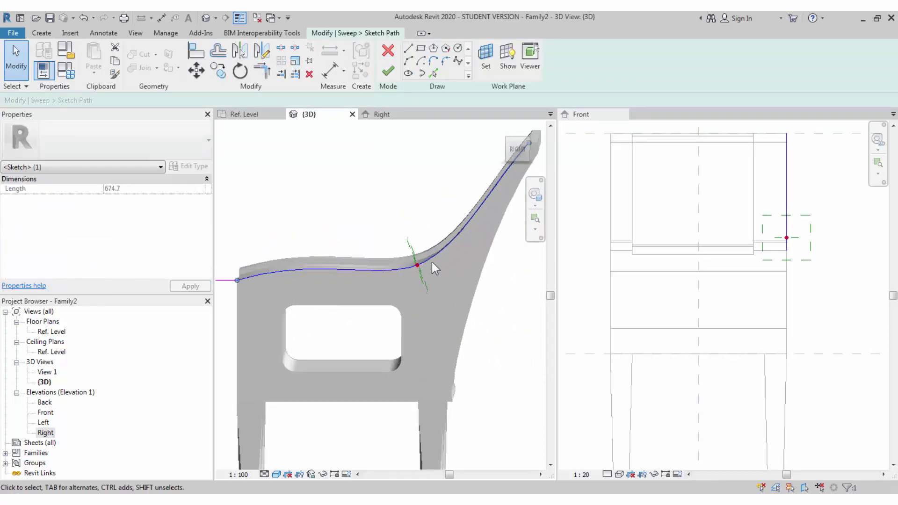
scroll(430, 264, down, 2)
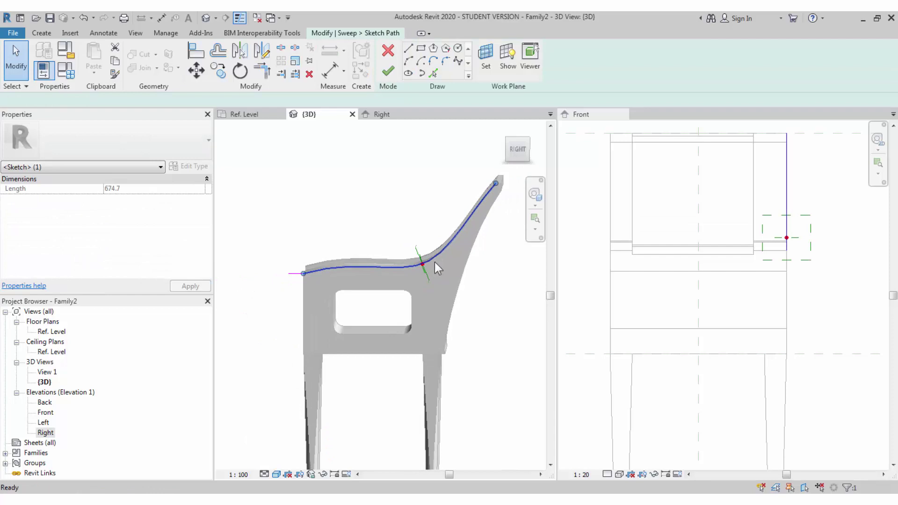
key(Escape)
click(293, 243)
key(Escape)
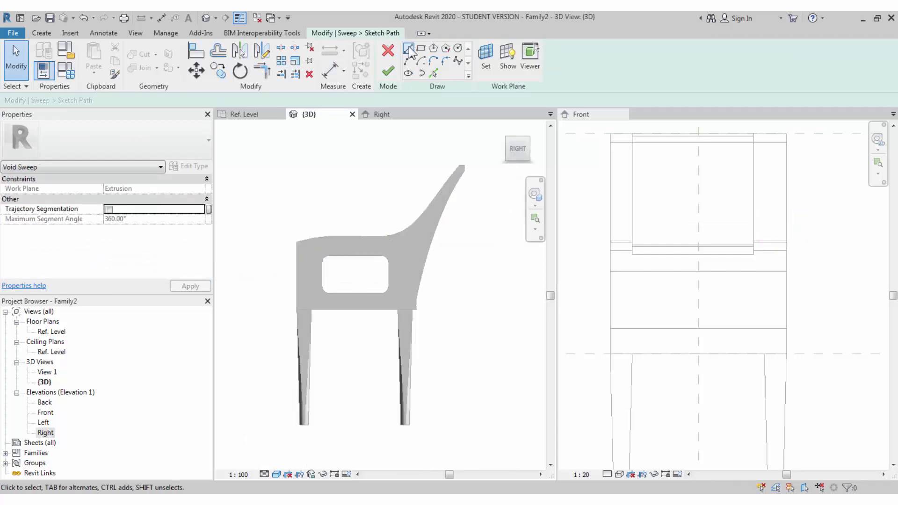
Sketch a shallow downward path arc about 400 mm wide from the body's front edge towards its back, below the side opening.
click(409, 49)
click(295, 304)
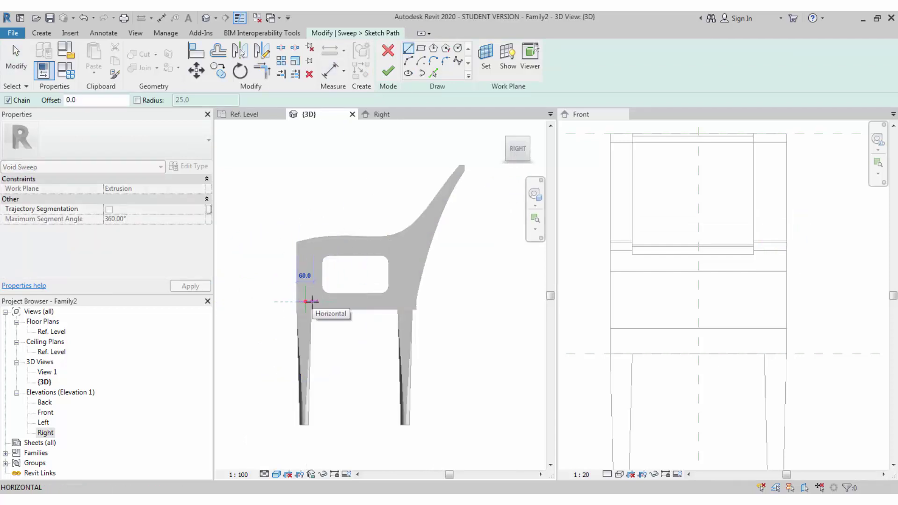
click(409, 60)
click(296, 303)
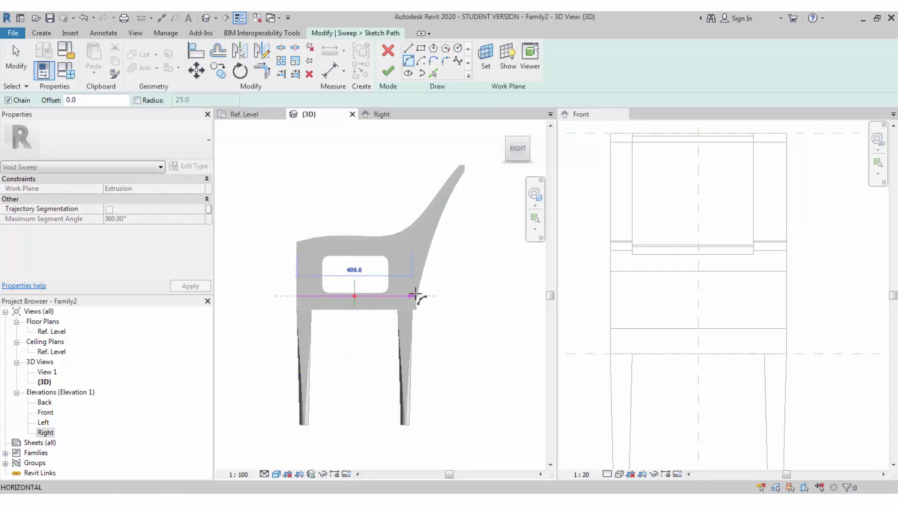
click(417, 299)
Draw a path spline from the arc's rear end up through the backrest to just beyond its top, and bend it along the backrest.
click(458, 61)
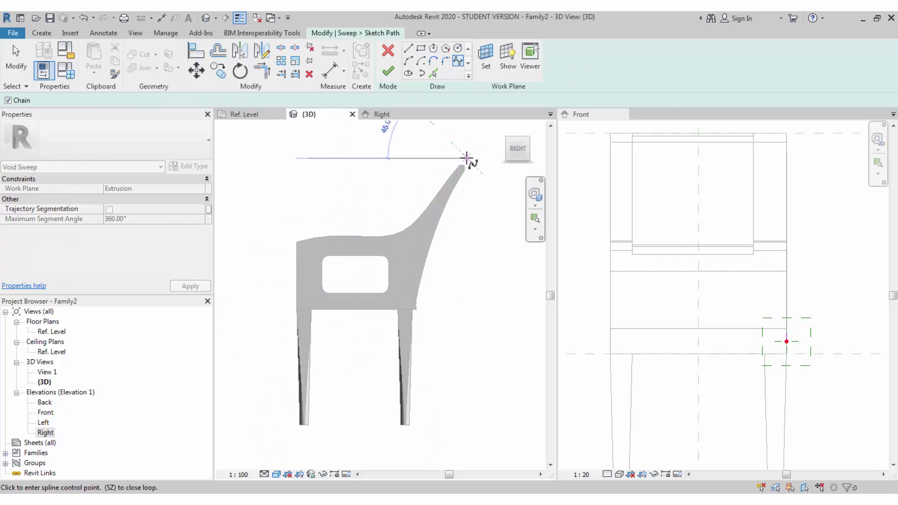
click(467, 159)
key(Escape)
key(Escape)
scroll(463, 176, up, 4)
click(371, 315)
scroll(371, 315, down, 3)
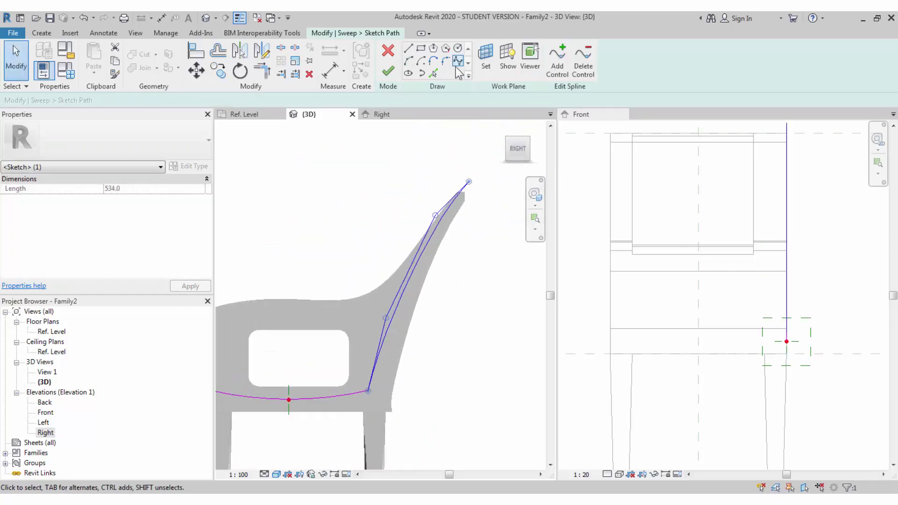
key(Escape)
Add a short horizontal line extending the path beyond the body's front edge and finish the path sketch.
middle_drag(383, 405, 450, 382)
key(l)
key(i)
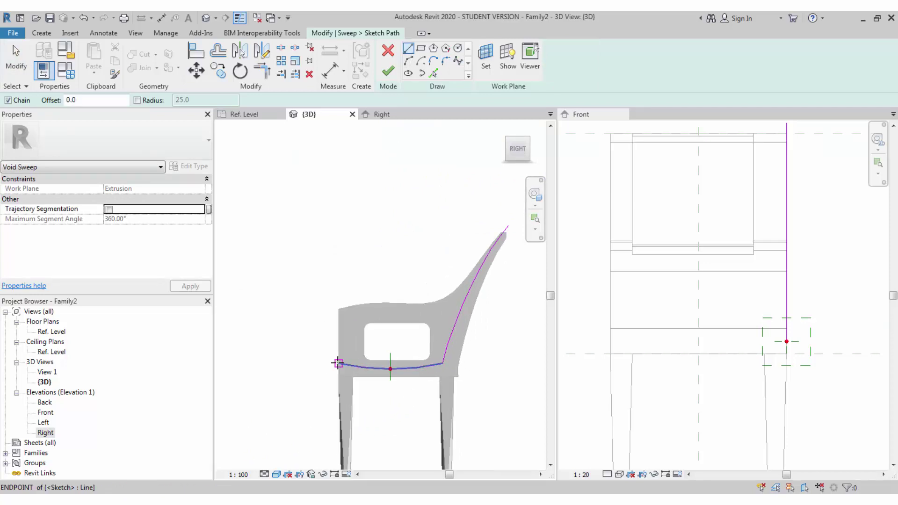
key(Escape)
click(388, 71)
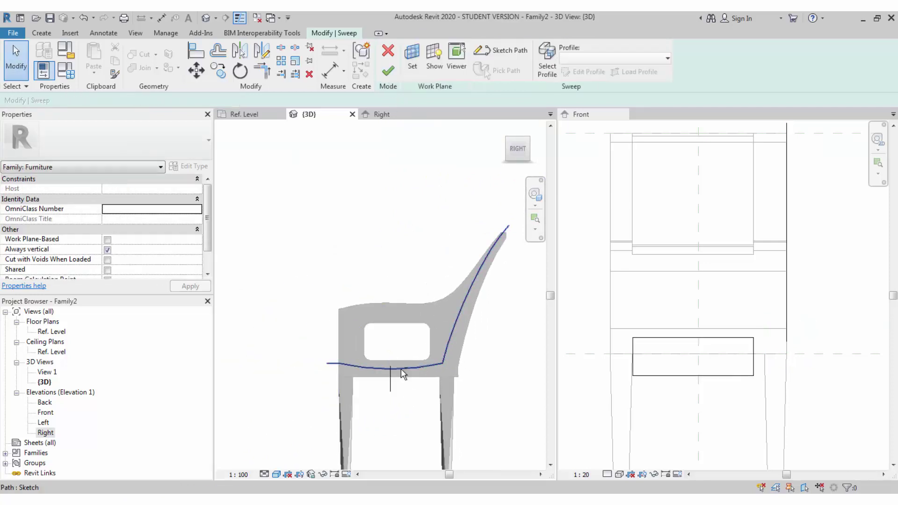
Move the profile rectangle up so its bottom edge sits at the path point, finish the sweep and inspect it in 3D.
double_click(666, 380)
click(686, 375)
key(Escape)
click(388, 71)
click(387, 71)
shift+middle_drag(388, 299, 416, 307)
click(376, 408)
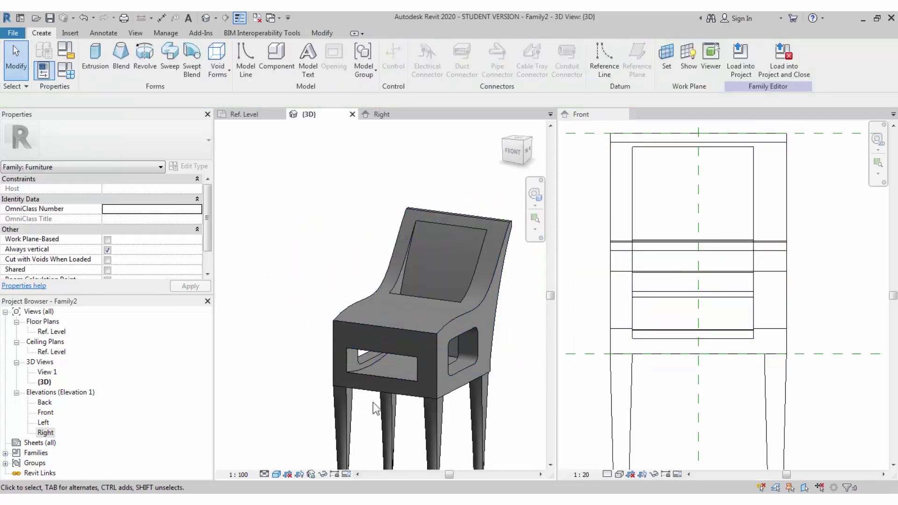
Reopen the sweep profile, raise the rectangle's top edge above the seat for a height of about 212 mm, and finish the sweep.
click(374, 375)
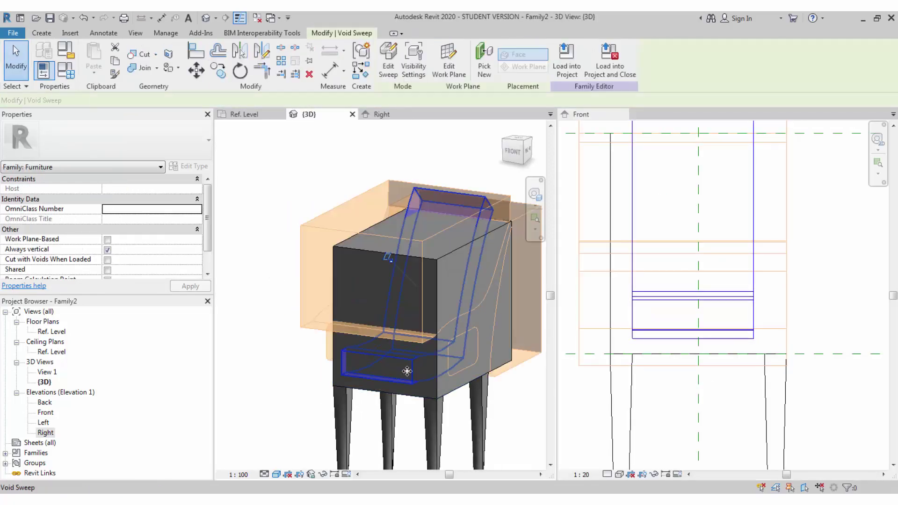
click(391, 66)
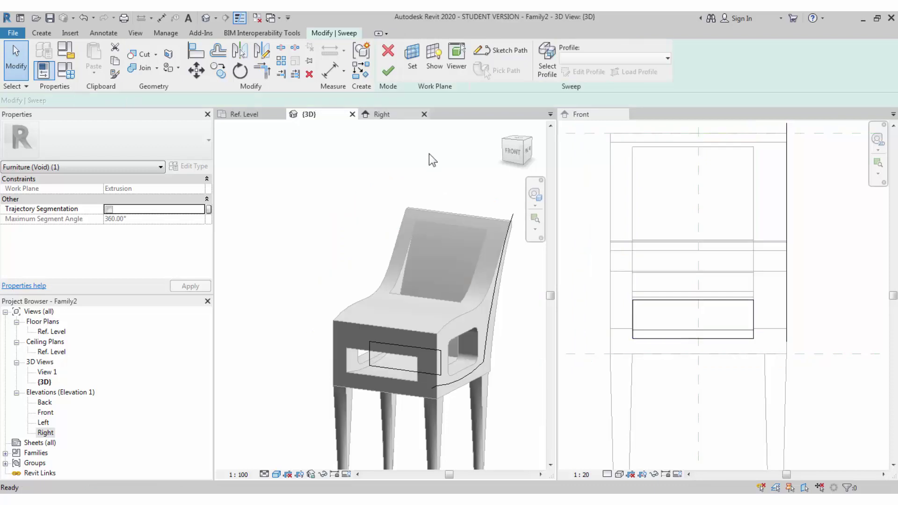
click(400, 347)
double_click(401, 346)
click(402, 344)
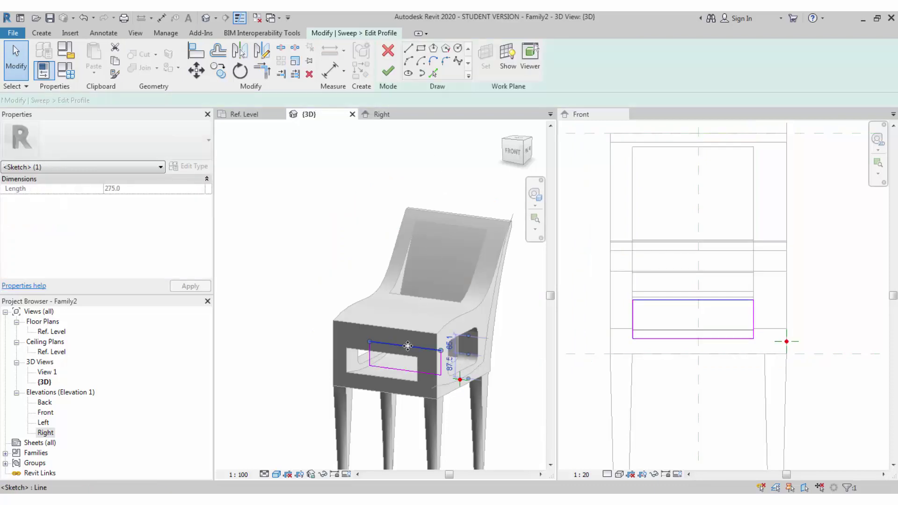
drag(402, 345, 408, 303)
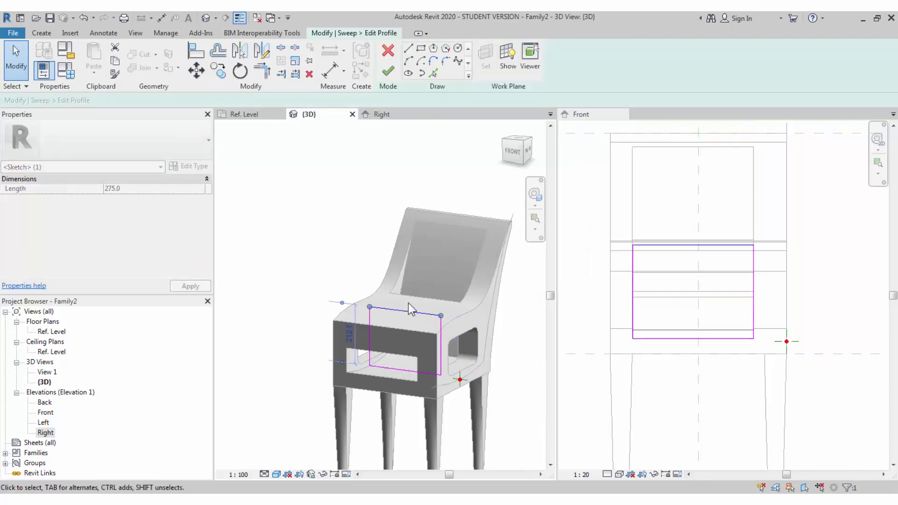
click(389, 72)
click(389, 73)
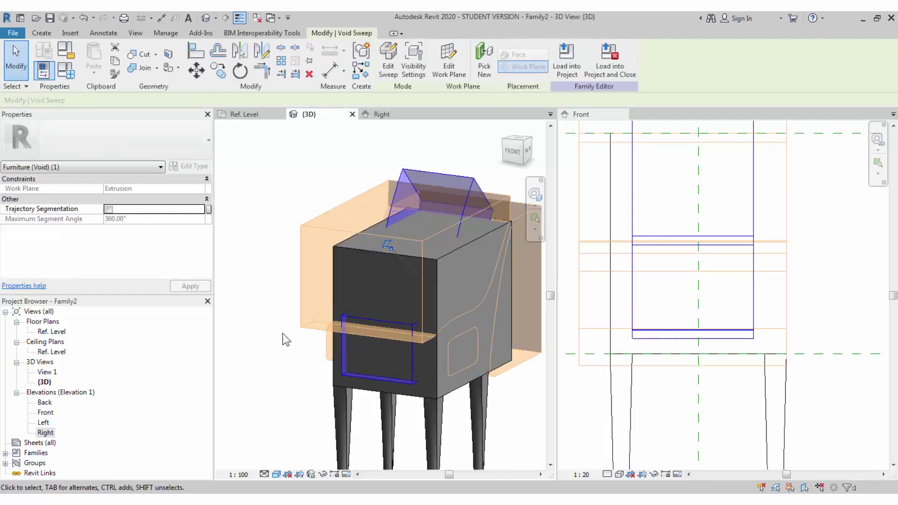
click(275, 342)
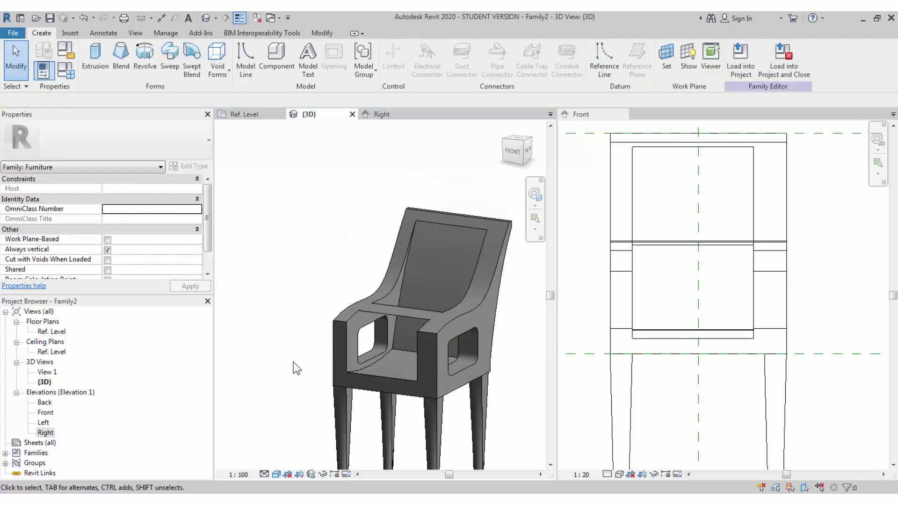
Reopen the sweep profile, widen the rectangle and align its vertical edges with the inner edges of the front legs.
double_click(338, 378)
double_click(412, 362)
click(754, 313)
drag(754, 312, 764, 354)
key(a)
key(l)
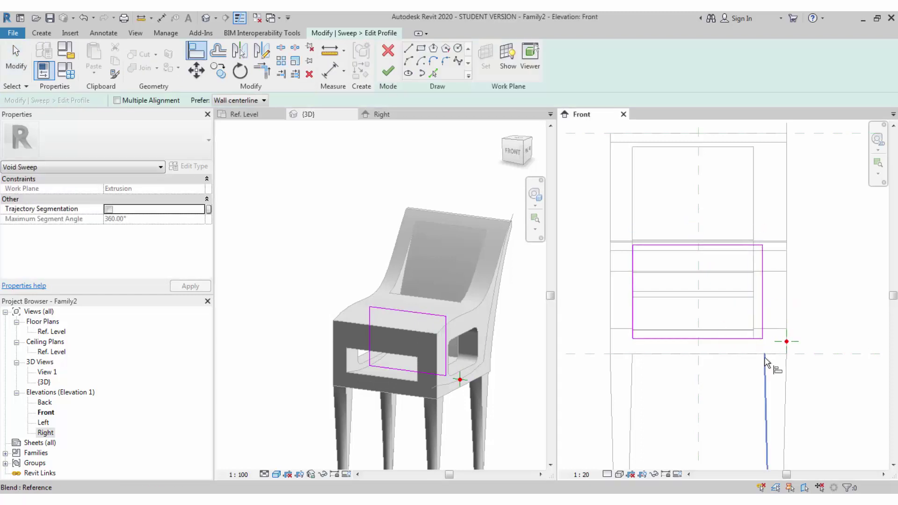
click(763, 329)
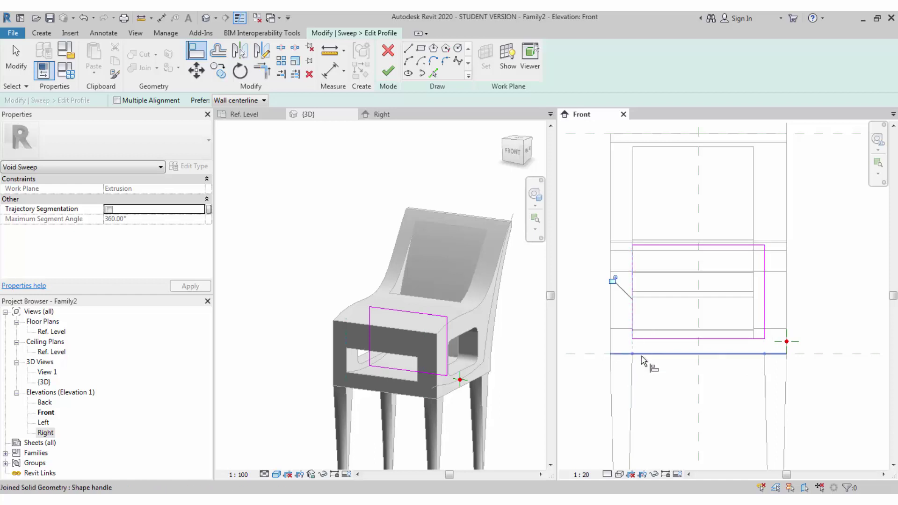
key(Escape)
Raise the profile rectangle's top edge to a height of 275 mm and finish the profile.
drag(699, 245, 716, 218)
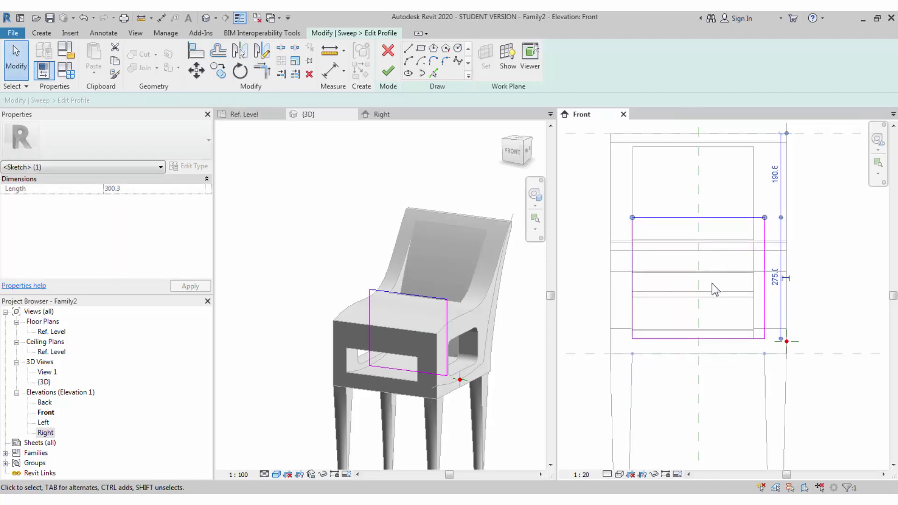
click(388, 72)
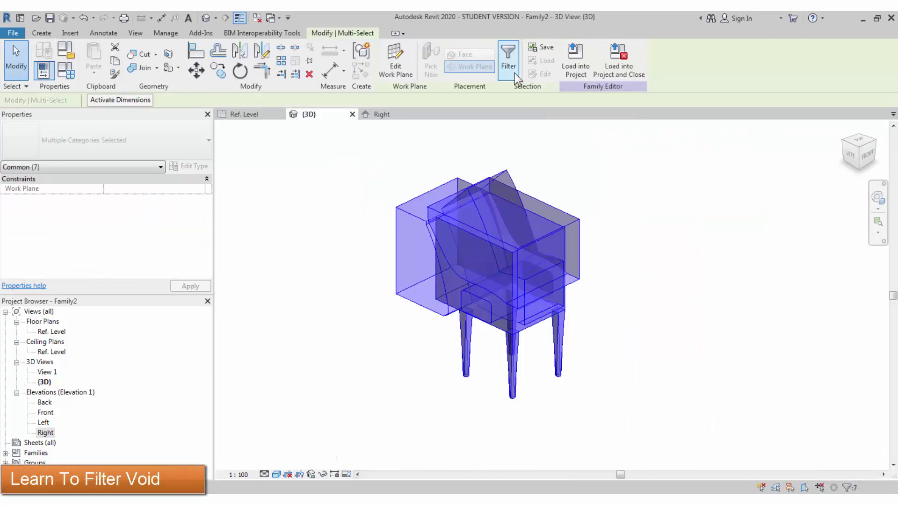
Filter the selection of the whole chair to exclude the voids and keep only the solid furniture forms.
click(514, 73)
click(364, 198)
click(415, 338)
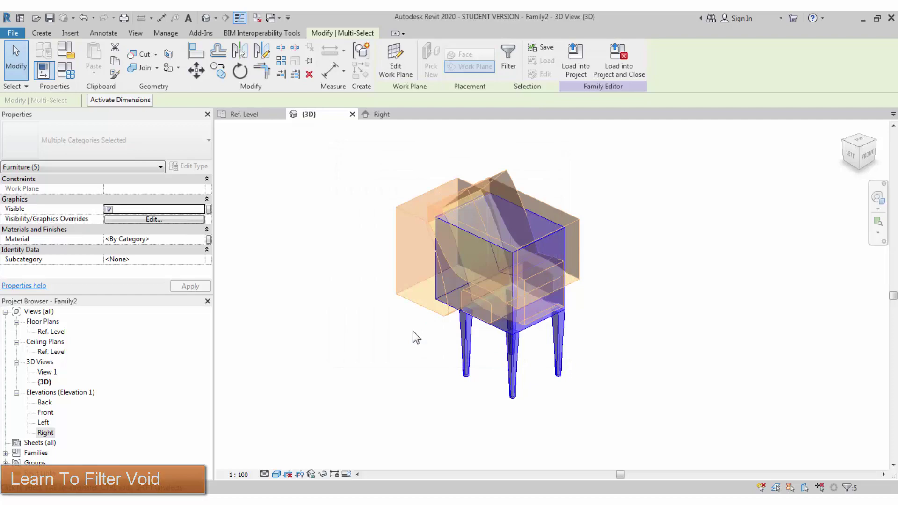
Open the material choice for the selected solids and create a new material named Red Plastic.
click(195, 239)
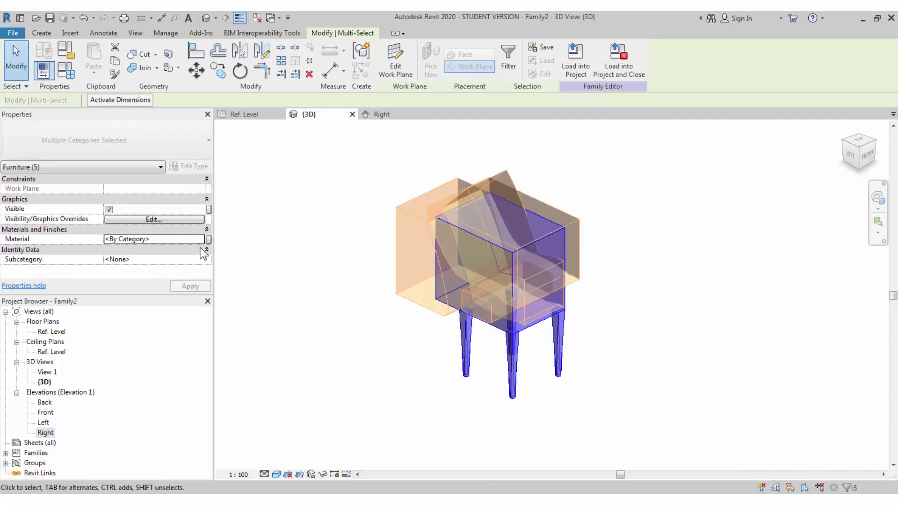
click(194, 239)
click(203, 239)
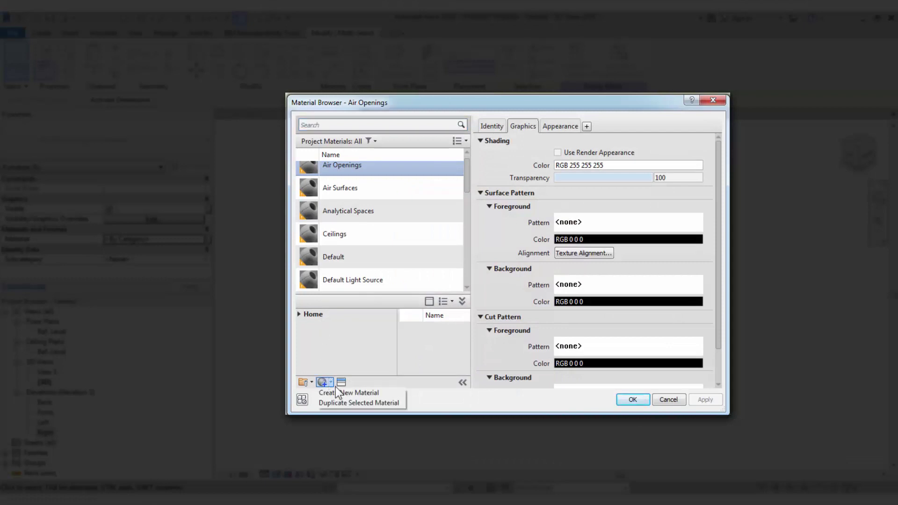
click(337, 392)
right_click(372, 210)
click(393, 240)
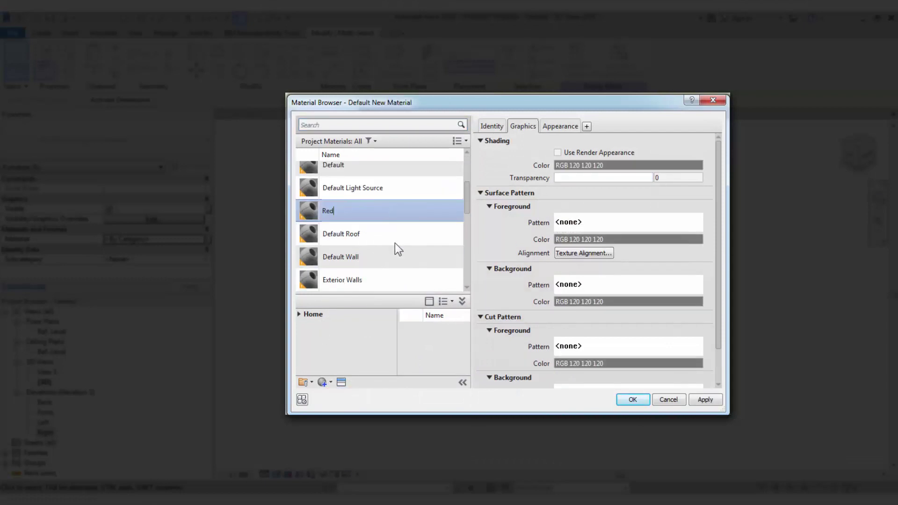
text(Plastic)
key(Return)
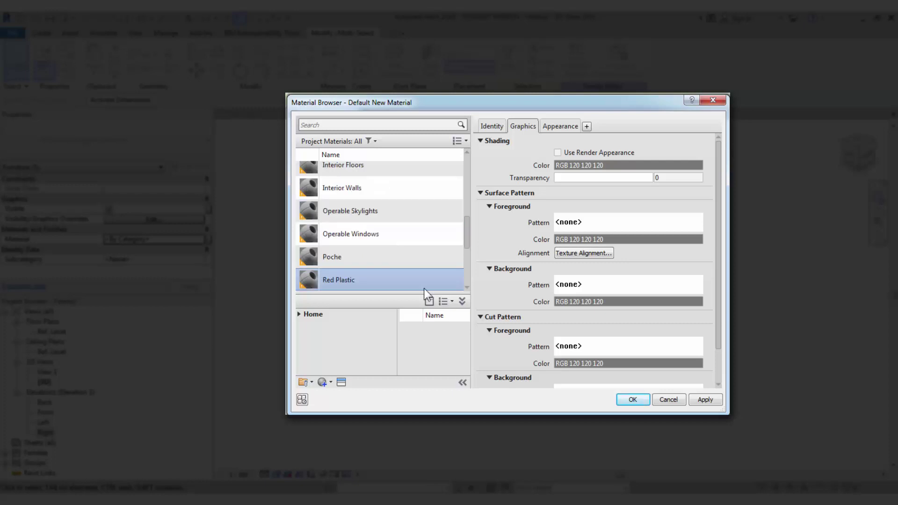
Make Red Plastic use its render appearance for shading and set the generic appearance color to RGB 255 4 11.
click(600, 152)
click(562, 125)
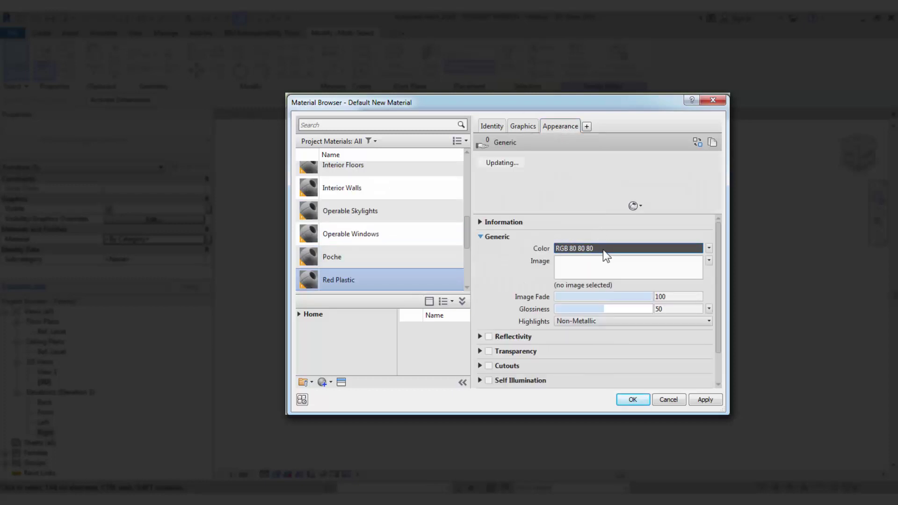
click(602, 249)
click(525, 175)
click(527, 172)
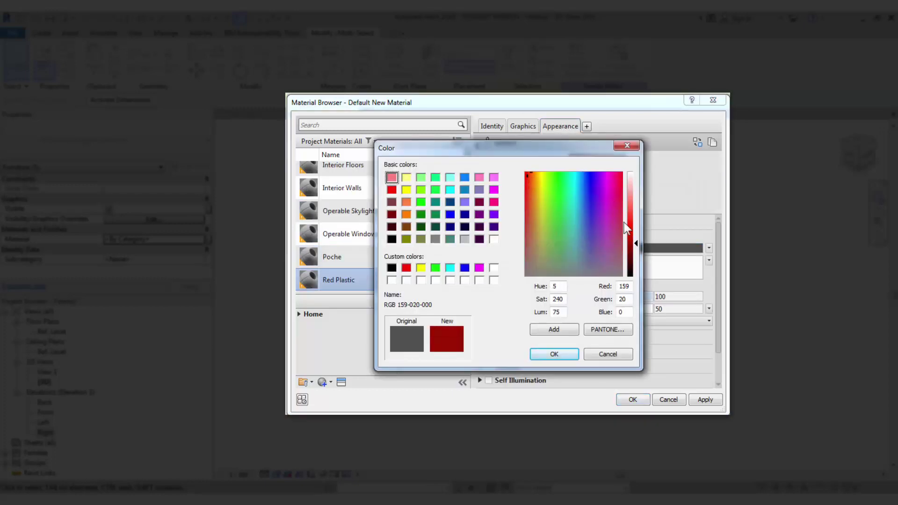
drag(635, 243, 635, 225)
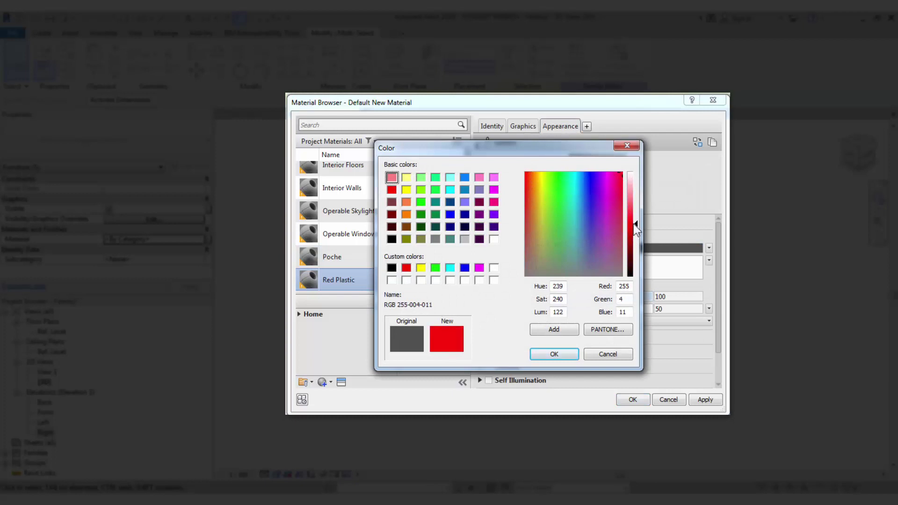
click(570, 356)
Enable reflectivity for Red Plastic with Direct at 5 and a similarly low Oblique value, and assign the material to the solids.
click(488, 336)
drag(604, 348, 556, 360)
click(559, 348)
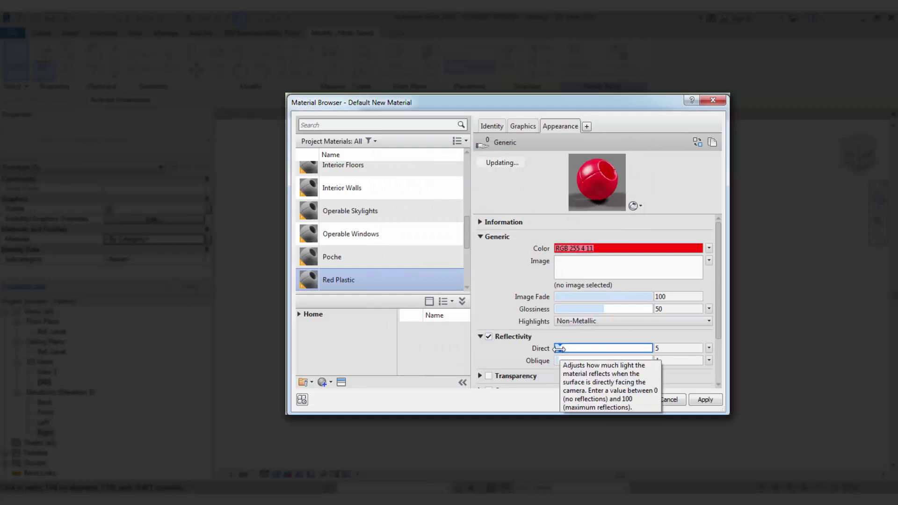
click(559, 360)
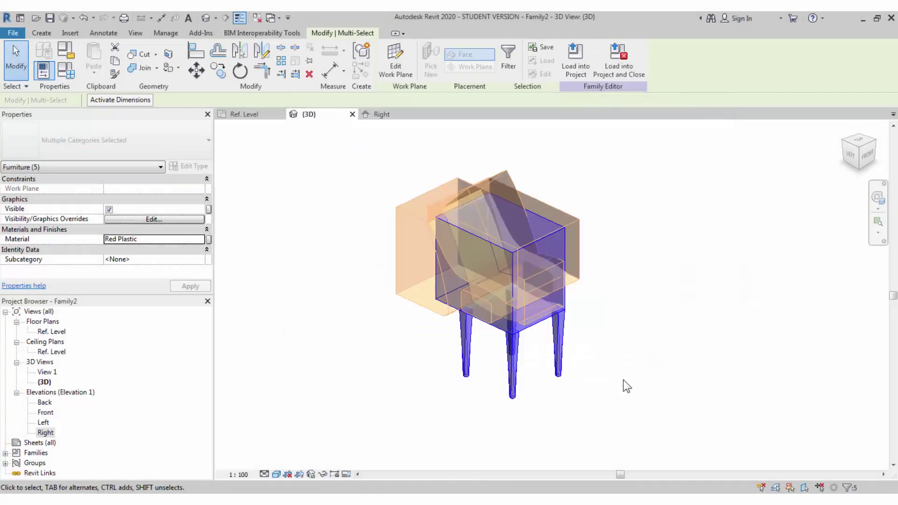
Deselect the solid forms and switch the chair's 3D view to the Realistic visual style.
click(624, 385)
scroll(517, 331, up, 2)
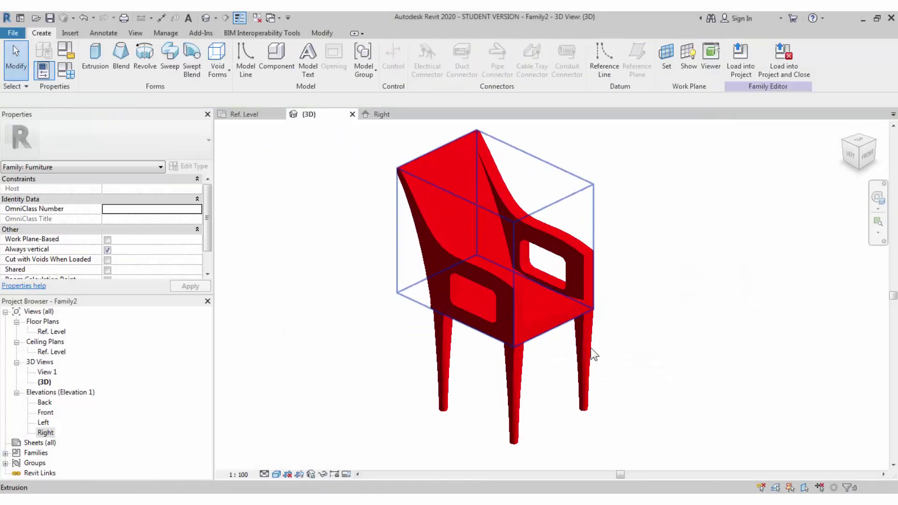
click(276, 474)
click(295, 451)
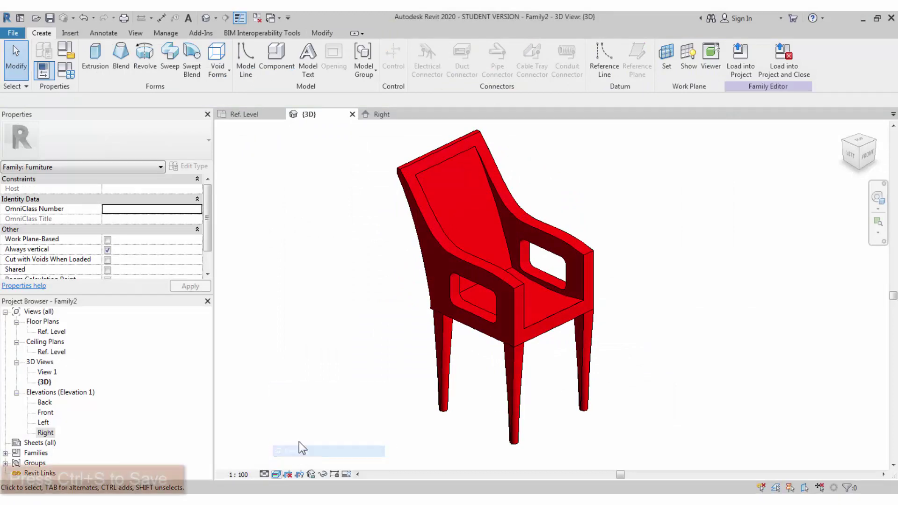
Save the family as Non Parameteric Revit Chair Family in the folder 02_29-05-2020_Non Parameteric Revit Chair Family.
key(ctrl+s)
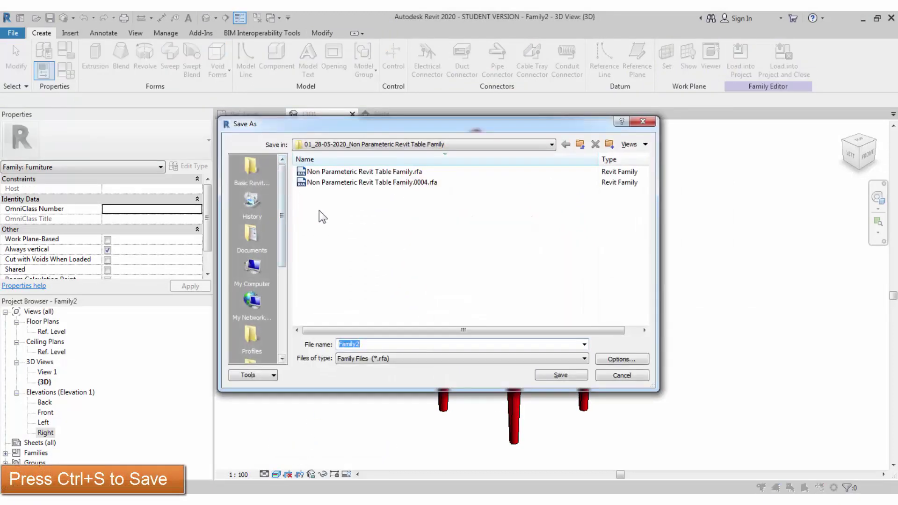
click(581, 144)
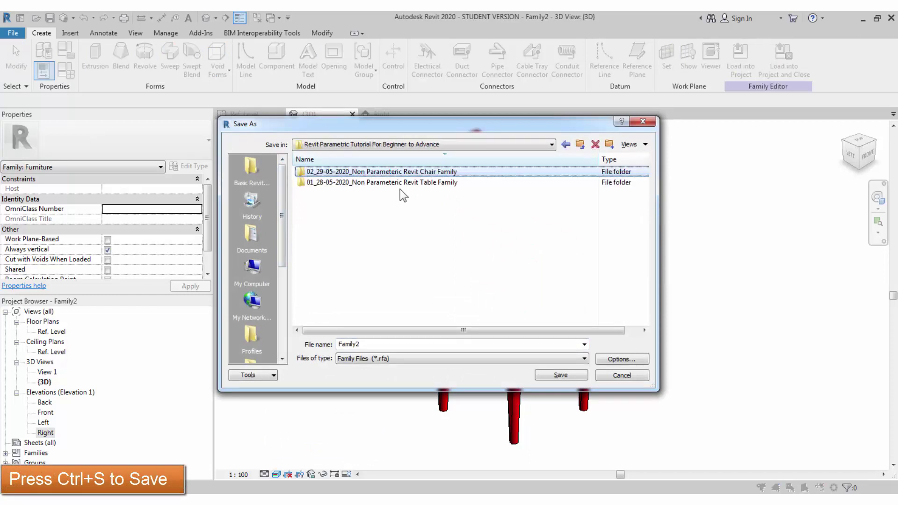
double_click(404, 173)
double_click(369, 344)
text(01_28-05-2020_Non Parameteric Revit Table Family)
drag(387, 349, 167, 355)
key(BackSpace)
double_click(405, 344)
text(C)
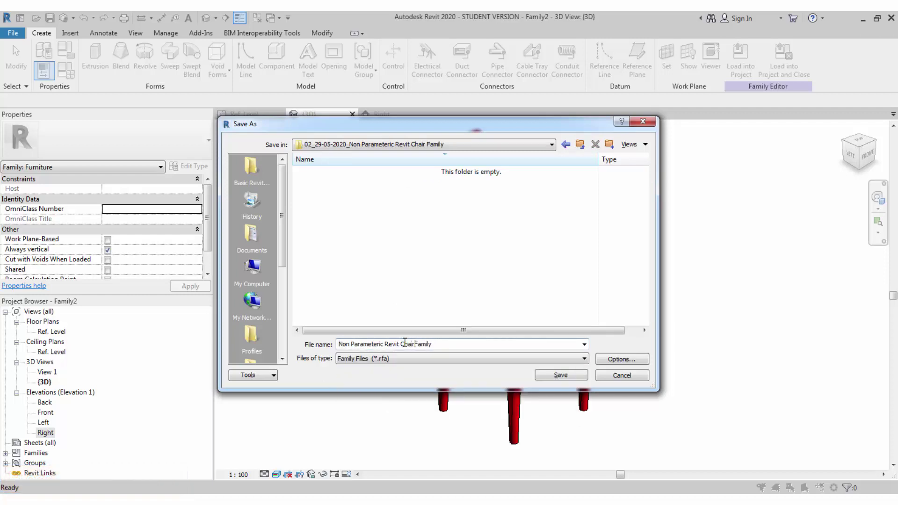
click(623, 360)
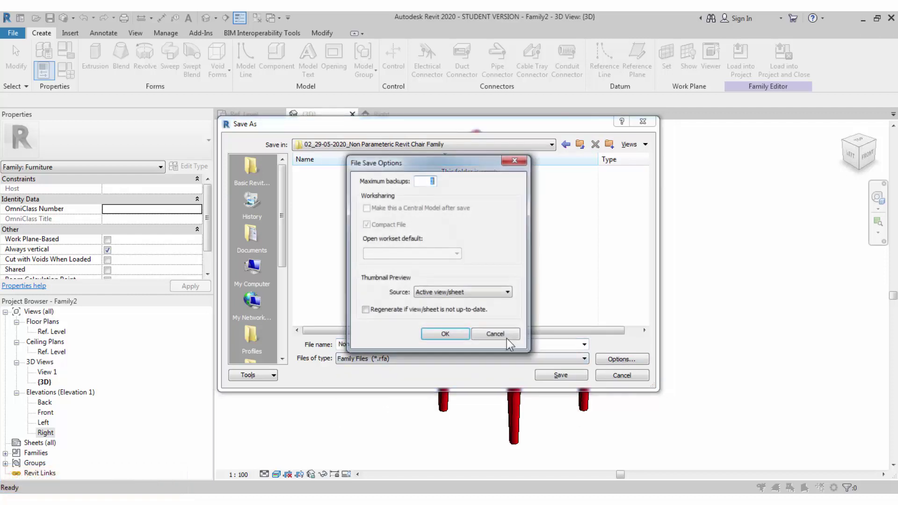
click(454, 335)
click(561, 375)
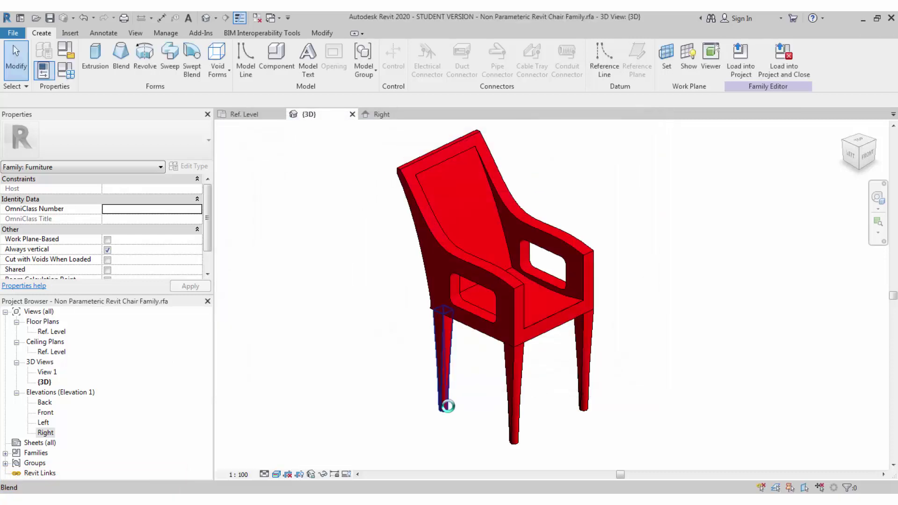
Load the chair family into the open project without placing an instance, and return to the family's 3D view.
shift+middle_drag(338, 398, 433, 399)
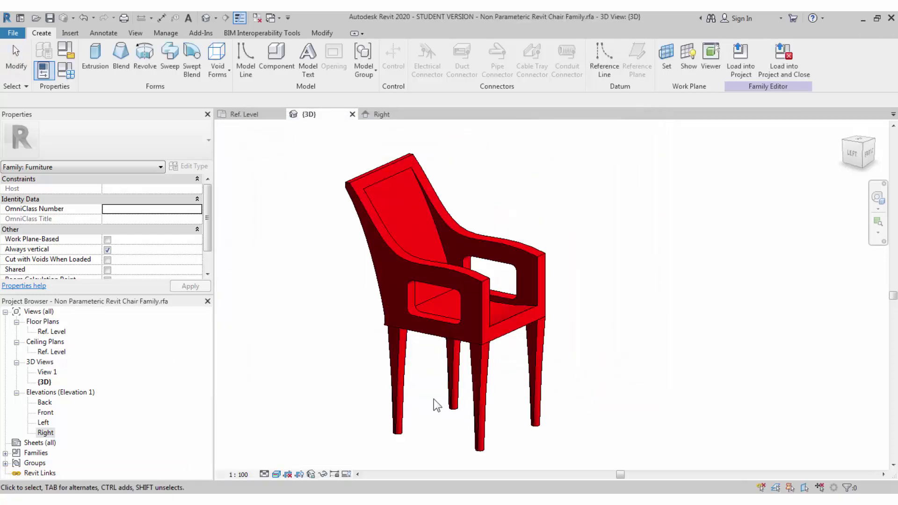
click(740, 66)
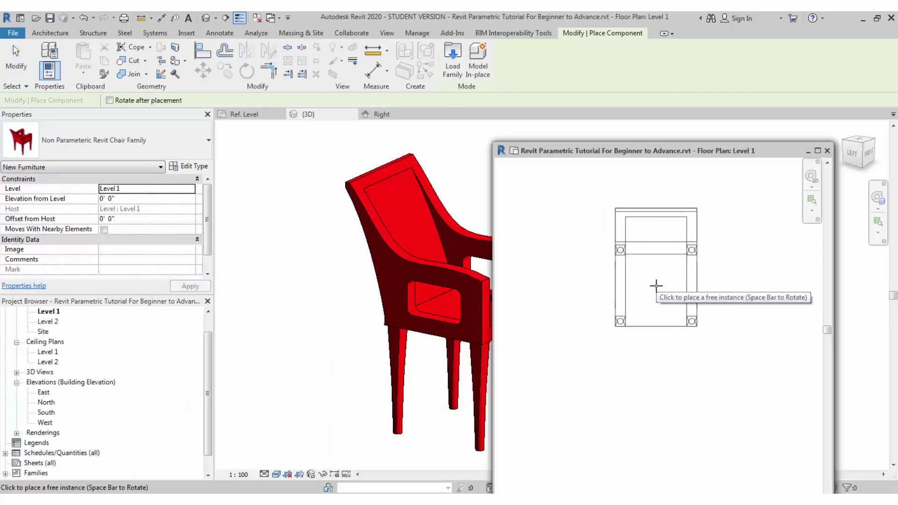
key(Escape)
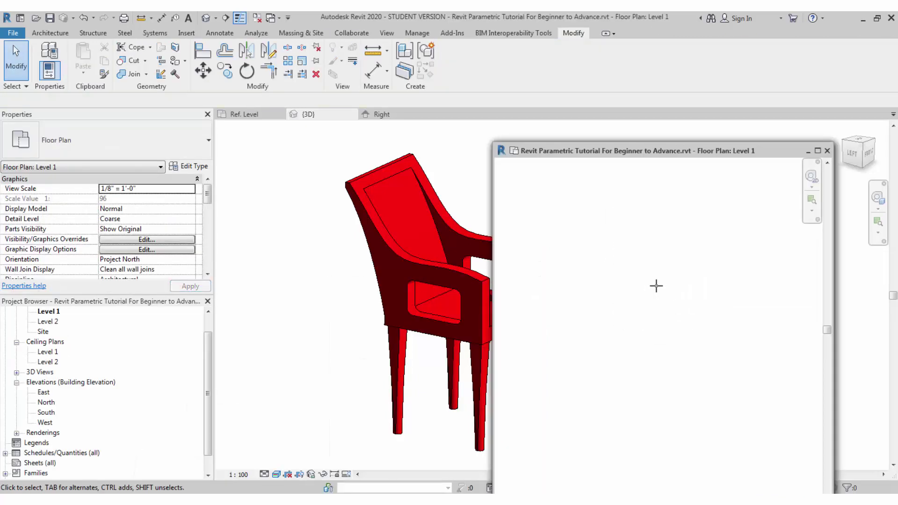
click(361, 291)
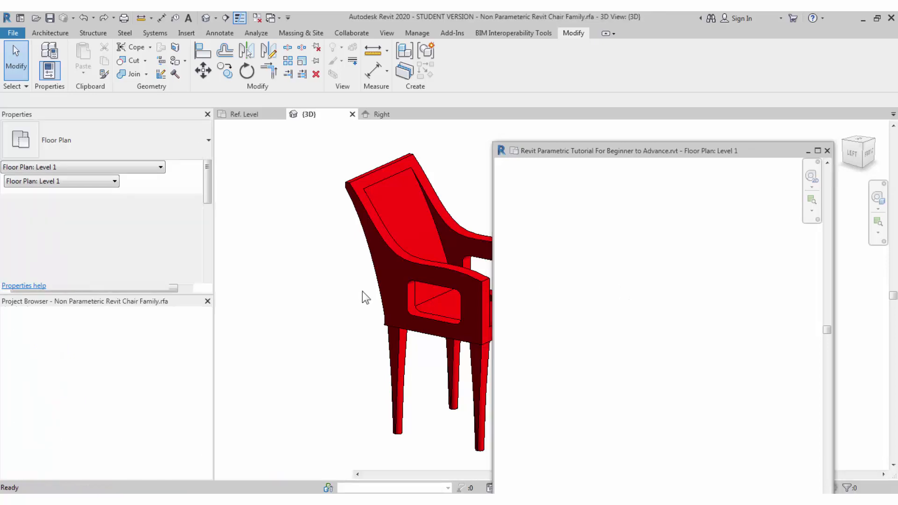
click(63, 73)
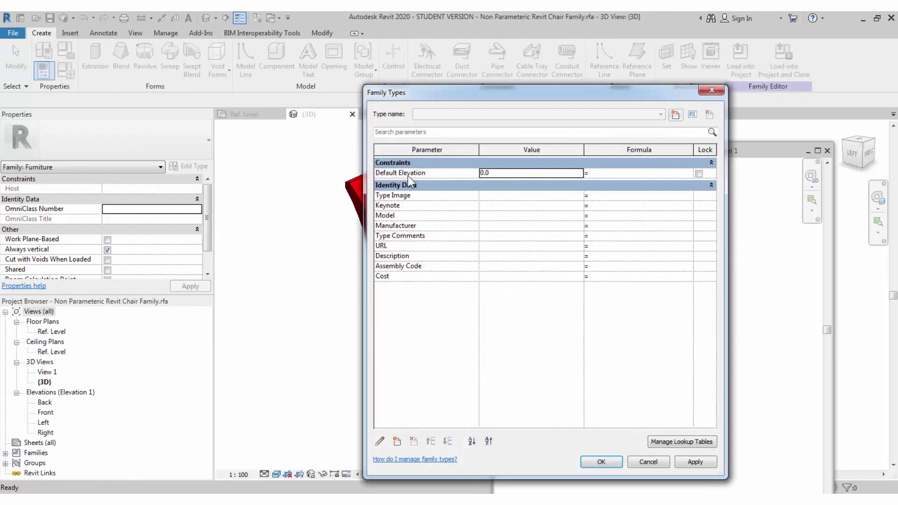
click(675, 115)
text(Standard Size)
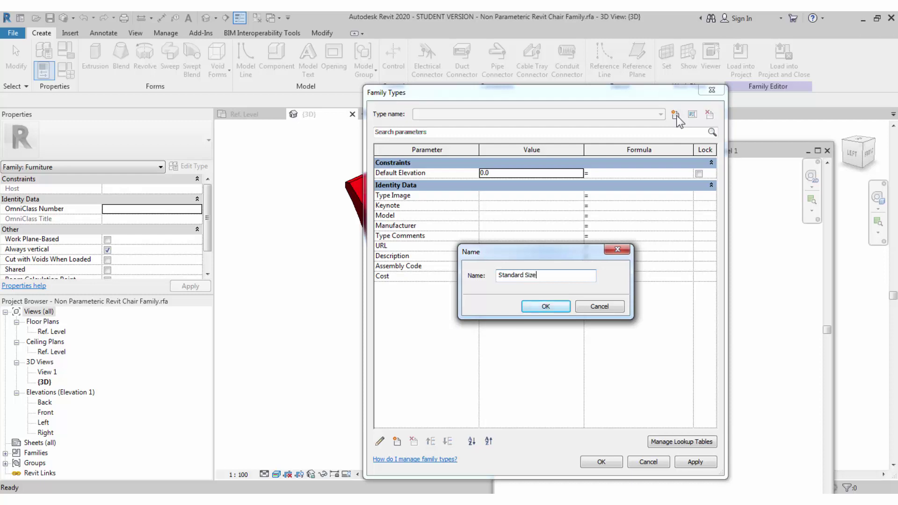
key(Return)
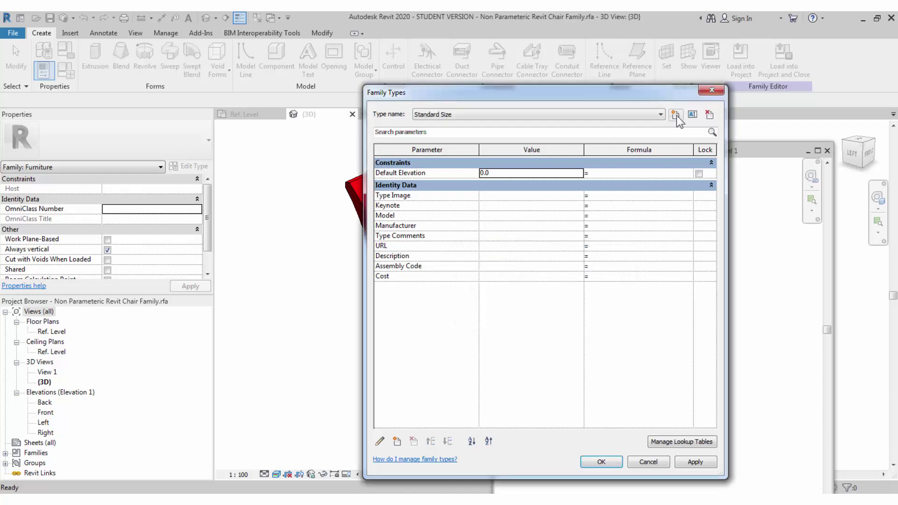
click(485, 246)
text(www.bimmodeller.com)
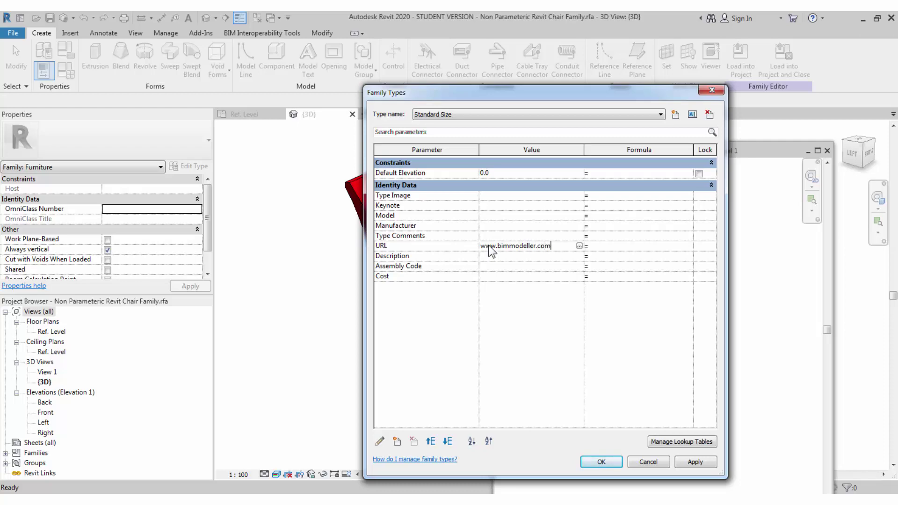
click(605, 461)
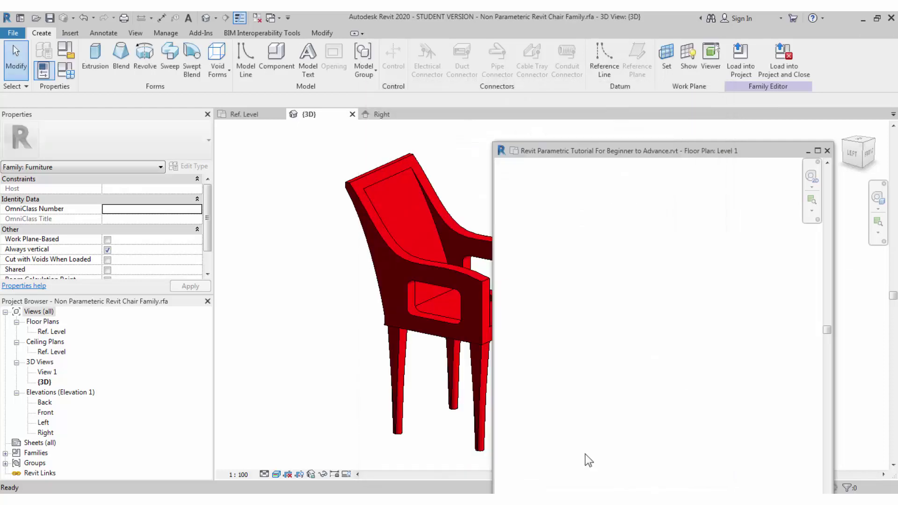
Reload the chair family into the project, overwriting the existing version and its parameter values.
click(755, 59)
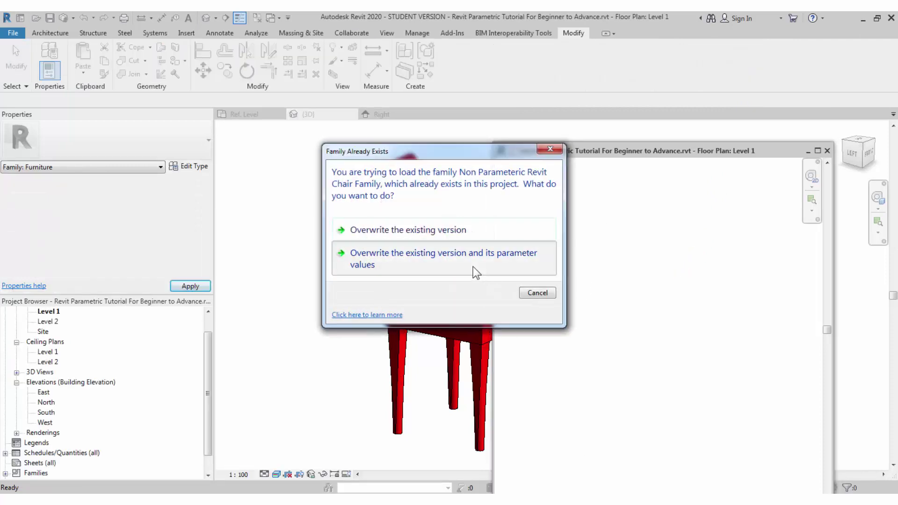
click(473, 267)
Dock the project's floating Level 1 floor plan among the main views and close the inactive views.
double_click(664, 150)
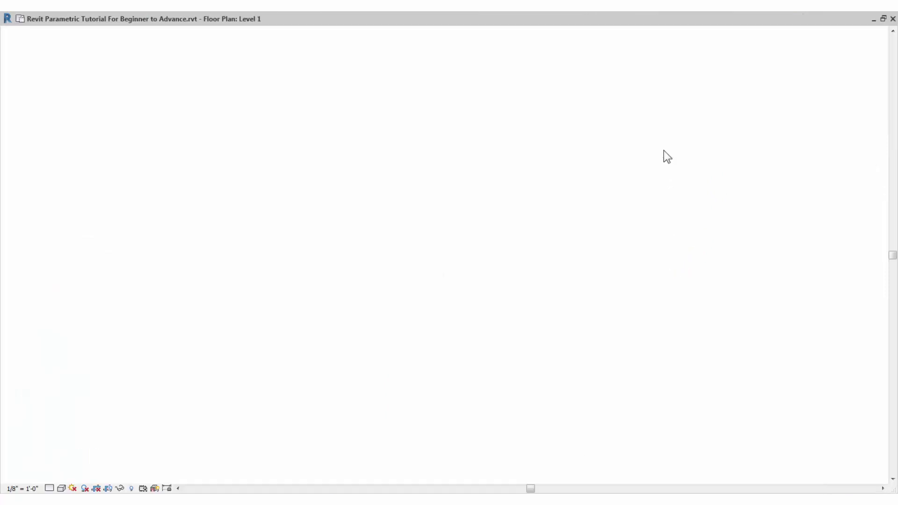
double_click(421, 18)
drag(549, 170, 546, 117)
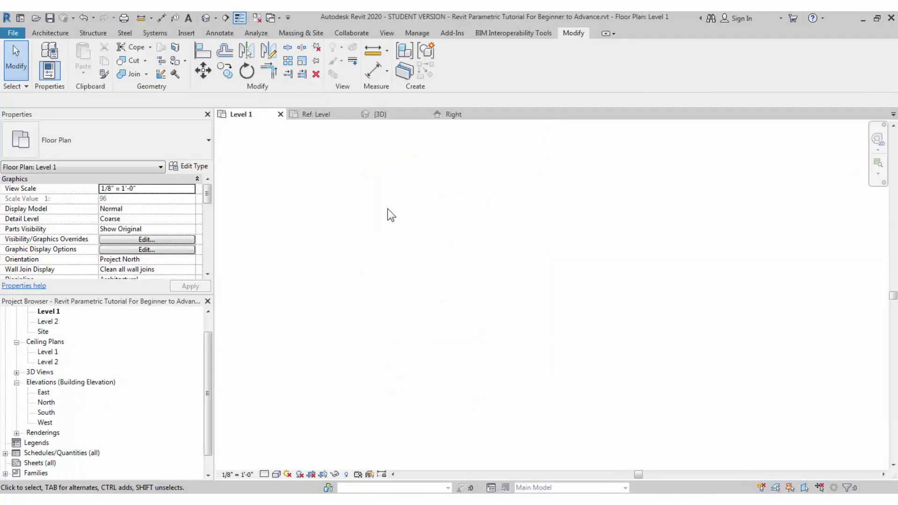
click(261, 21)
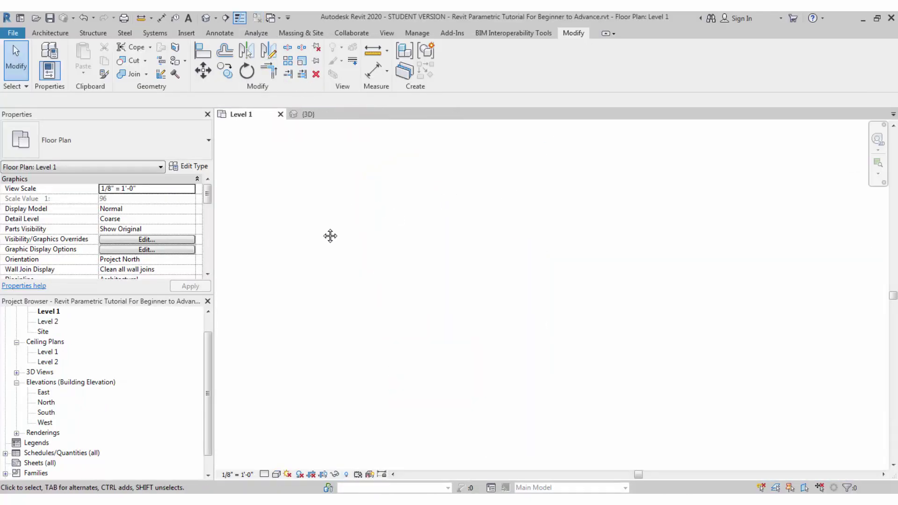
Place one chair component beside the table's long edge on Level 1, rotated 180 degrees to face the table.
middle_drag(330, 236, 368, 261)
scroll(373, 263, down, 2)
key(c)
key(m)
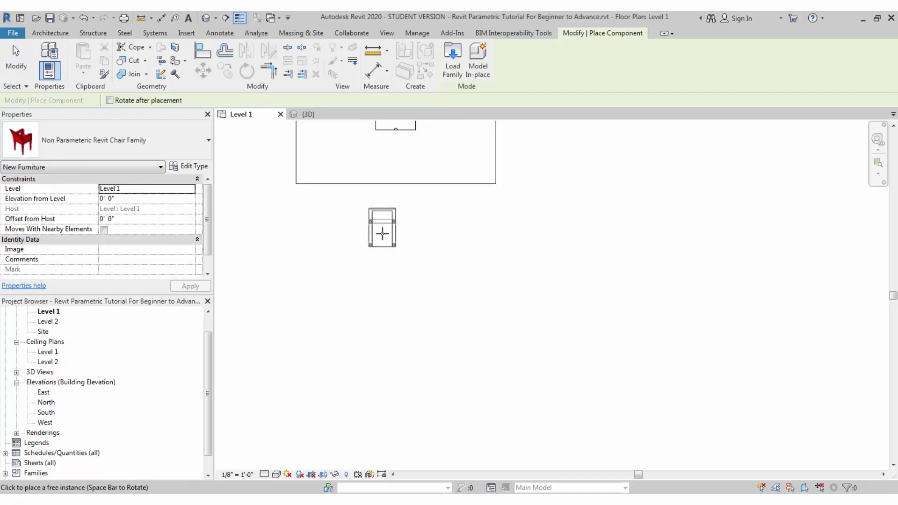
scroll(383, 223, up, 2)
key(space)
key(space)
click(400, 194)
key(Escape)
key(Escape)
Open the project's default 3D view and display the table and chair in the Realistic visual style.
click(210, 19)
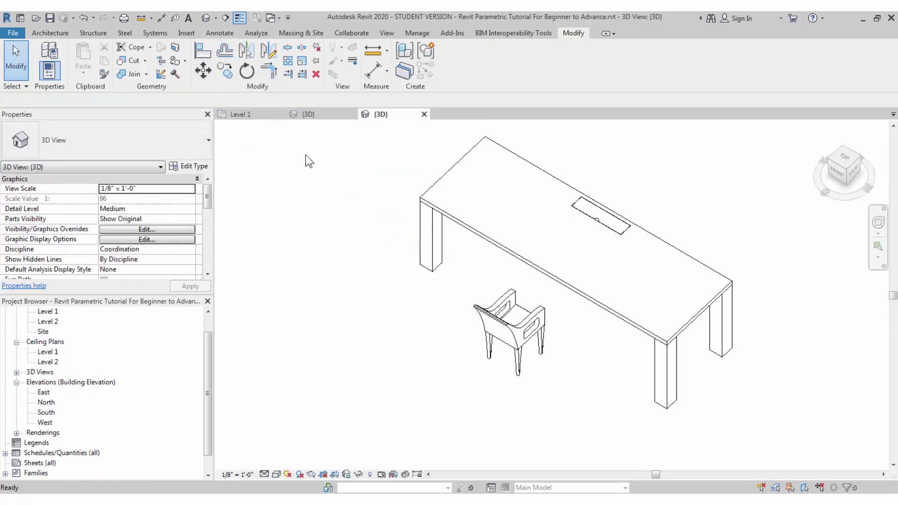
key(s)
key(d)
shift+middle_drag(523, 359, 568, 394)
click(287, 474)
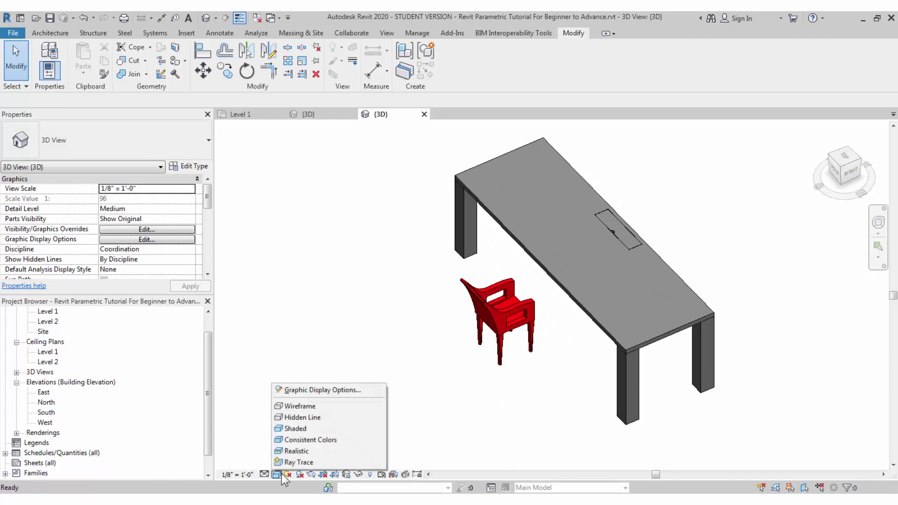
click(291, 450)
shift+middle_drag(515, 399, 523, 380)
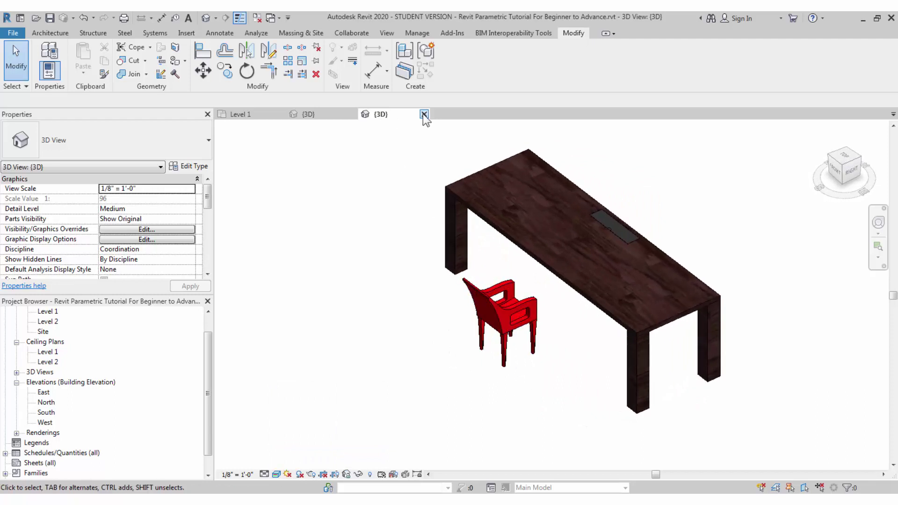
Close the 3D view and move the placed chair along the table's long edge in the Level 1 plan.
click(424, 114)
click(453, 284)
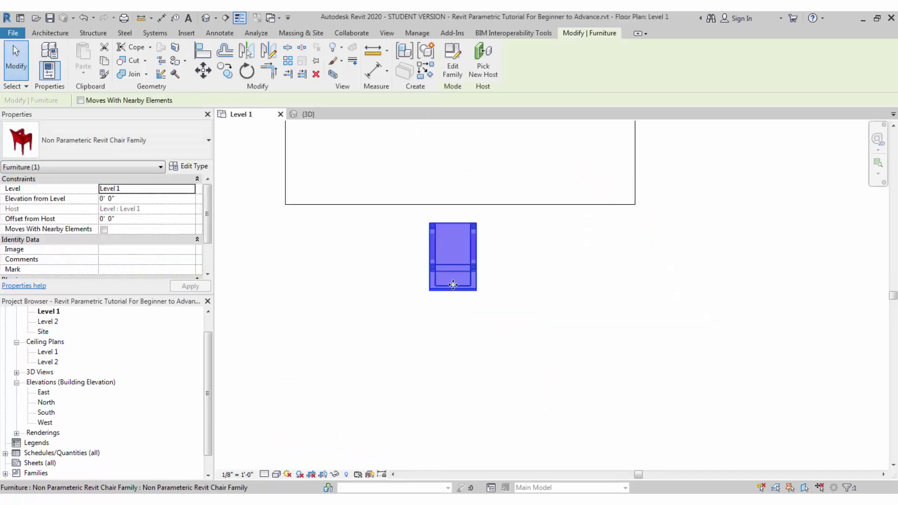
drag(453, 284, 353, 281)
Place two more chairs in a row beside the first one with Create Similar.
key(c)
key(s)
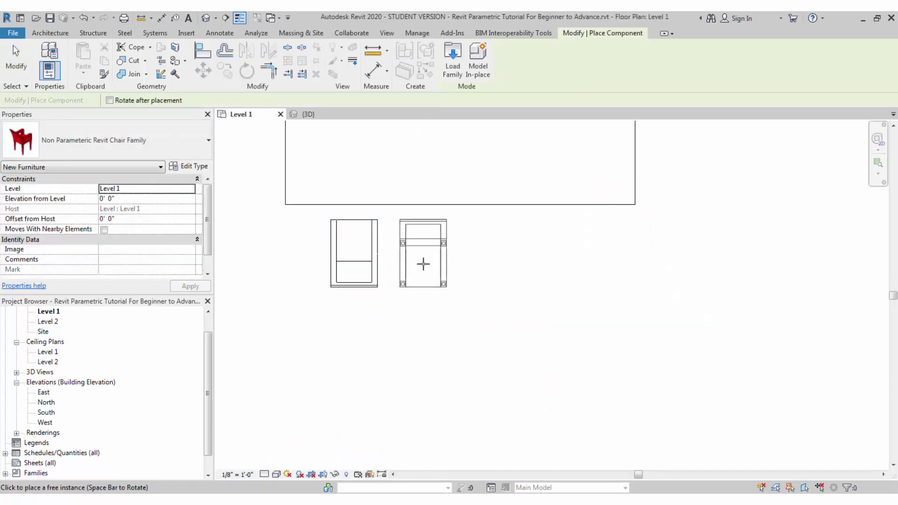
click(447, 265)
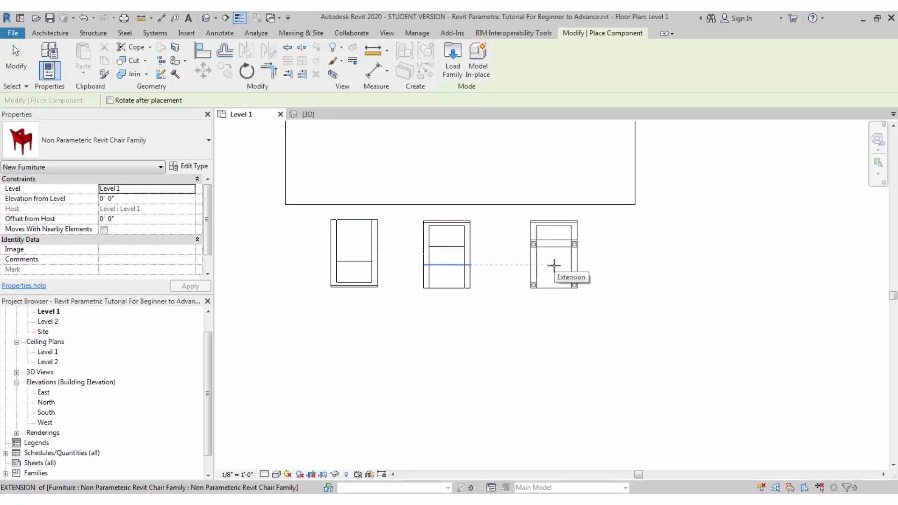
click(554, 266)
scroll(506, 300, down, 2)
key(Escape)
key(Escape)
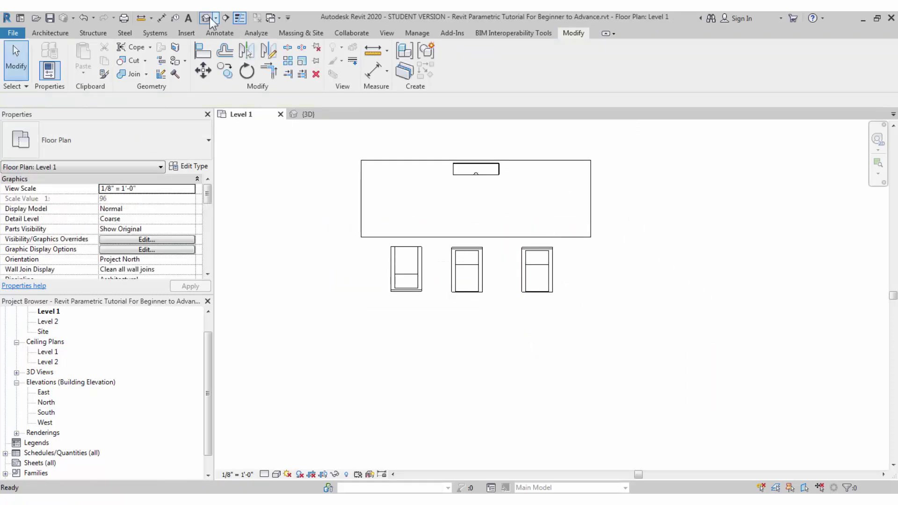
Examine the row of three chairs beside the table in the project's 3D view.
click(206, 18)
click(473, 360)
scroll(473, 370, up, 2)
click(425, 379)
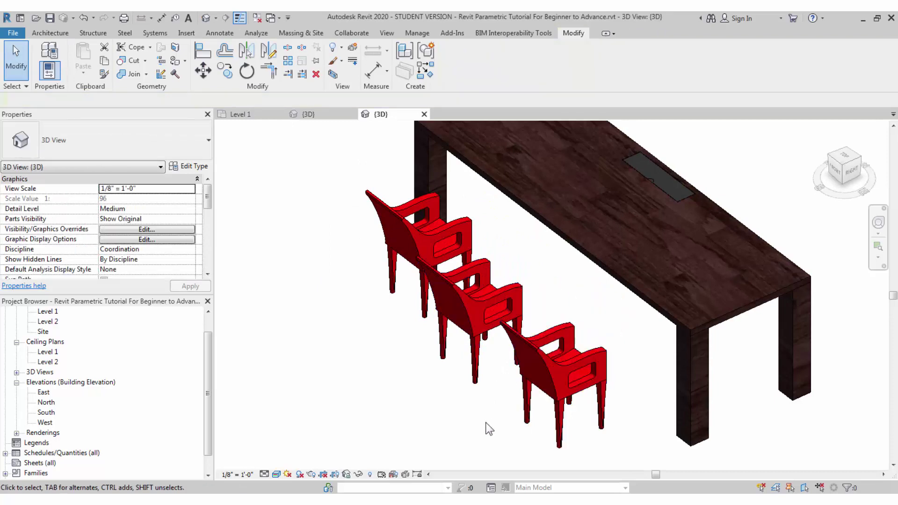
scroll(435, 337, down, 3)
shift+middle_drag(435, 337, 509, 388)
scroll(542, 370, up, 2)
scroll(538, 369, up, 1)
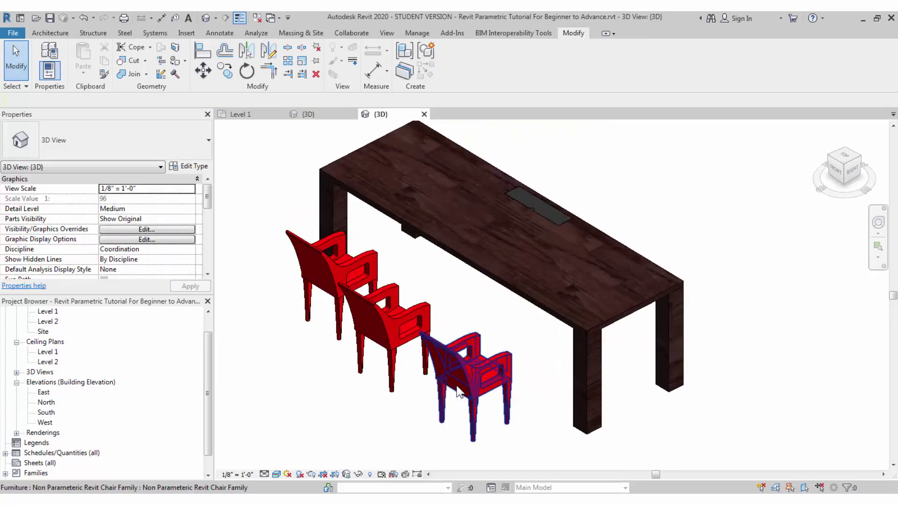
Open the Furniture Schedule and widen its Family and Type column to fit the full entries.
click(37, 453)
double_click(39, 454)
double_click(51, 463)
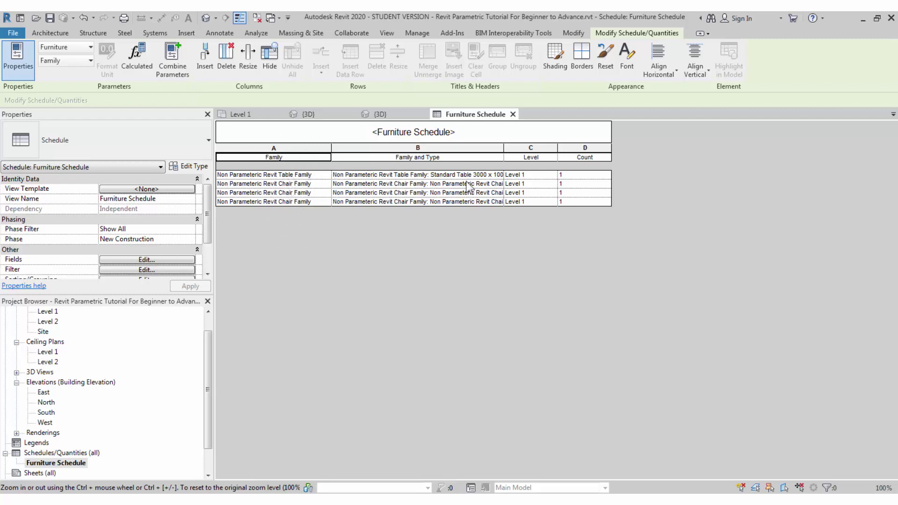
drag(506, 148, 602, 160)
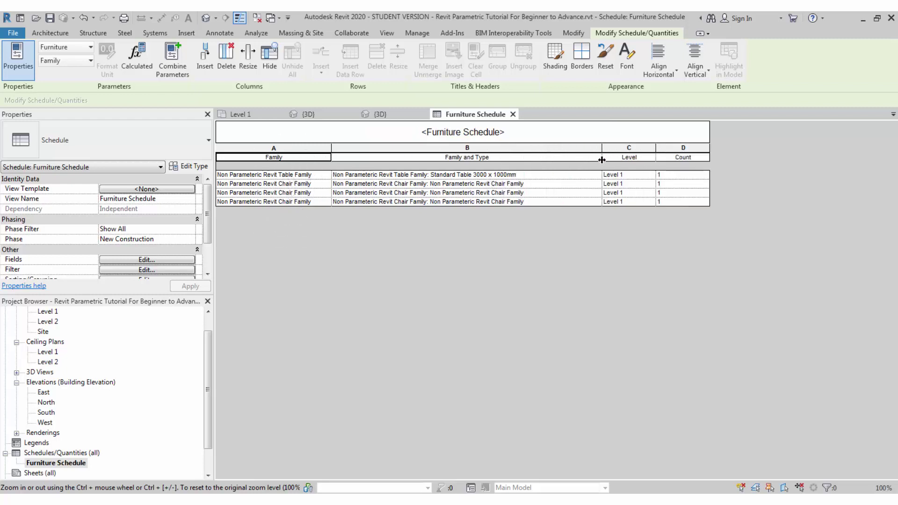
click(492, 196)
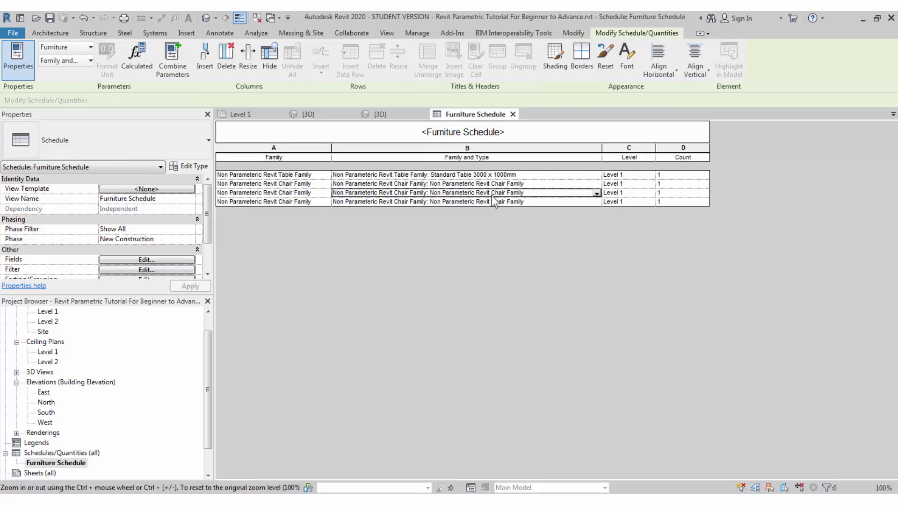
Replace the schedule's Family and Type field with Type, ordered directly after Family, and widen the Type column.
click(164, 269)
click(309, 150)
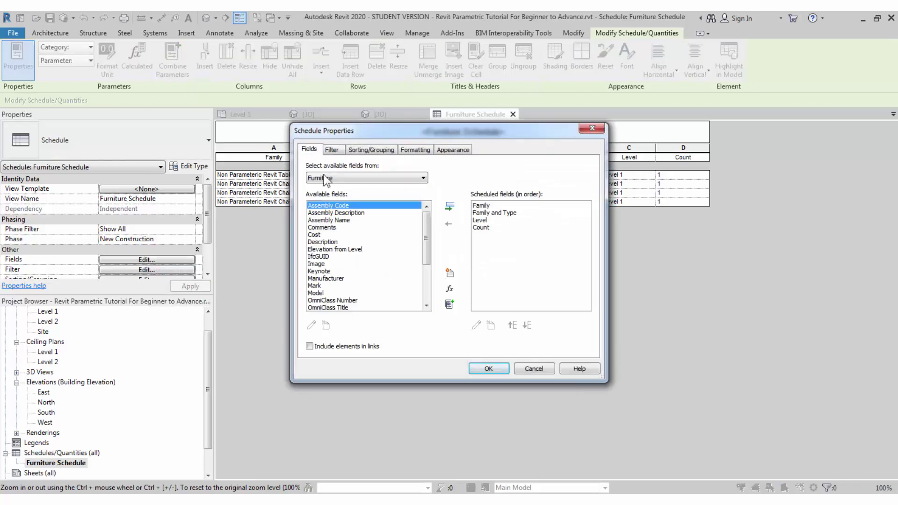
click(330, 220)
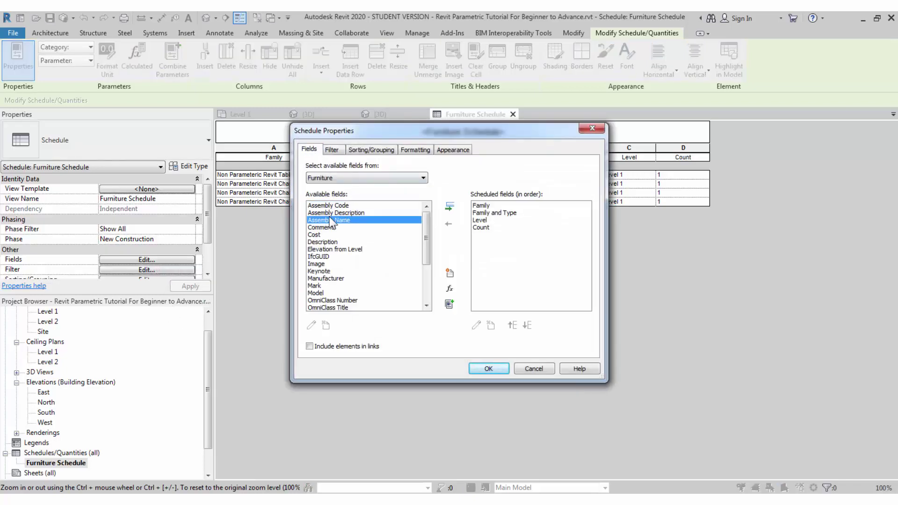
double_click(491, 215)
key(t)
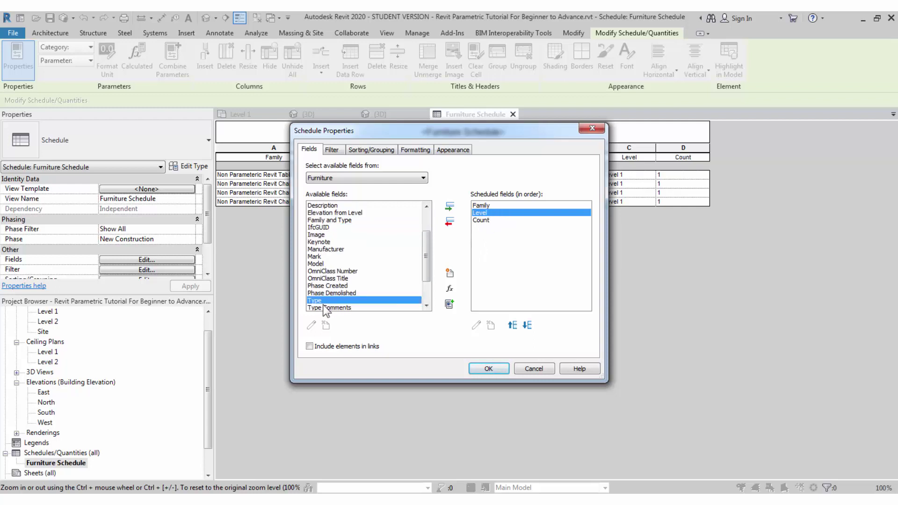
click(450, 206)
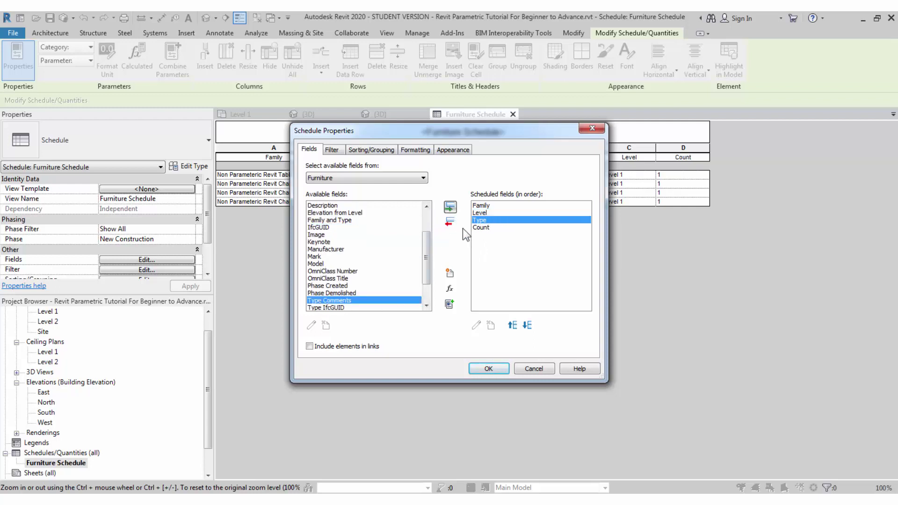
click(514, 326)
click(495, 367)
drag(387, 146, 435, 148)
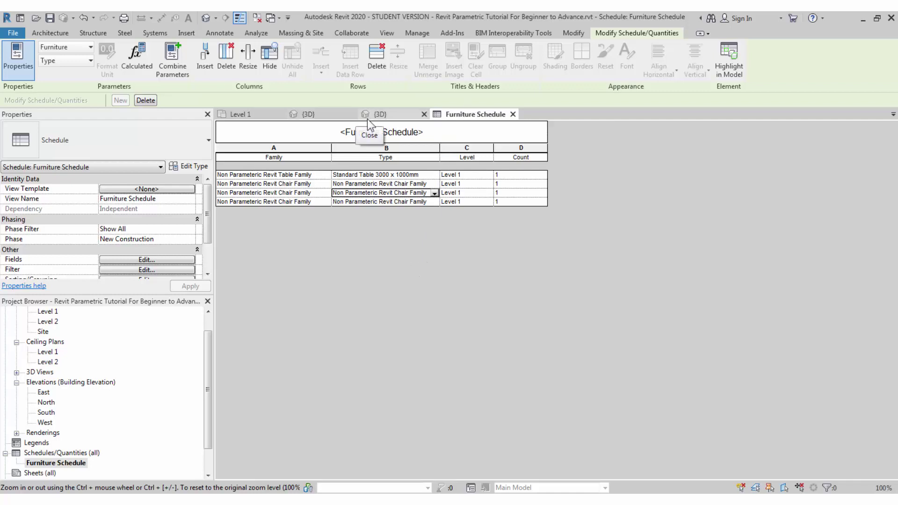
Change all three placed chairs to the Standard Size type in the project's 3D view and return to the Furniture Schedule.
click(386, 115)
click(385, 312)
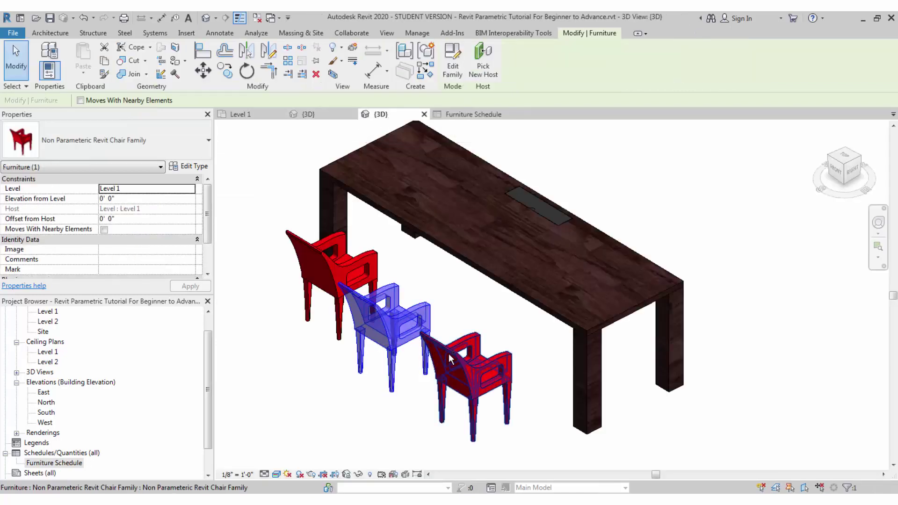
click(139, 138)
click(99, 277)
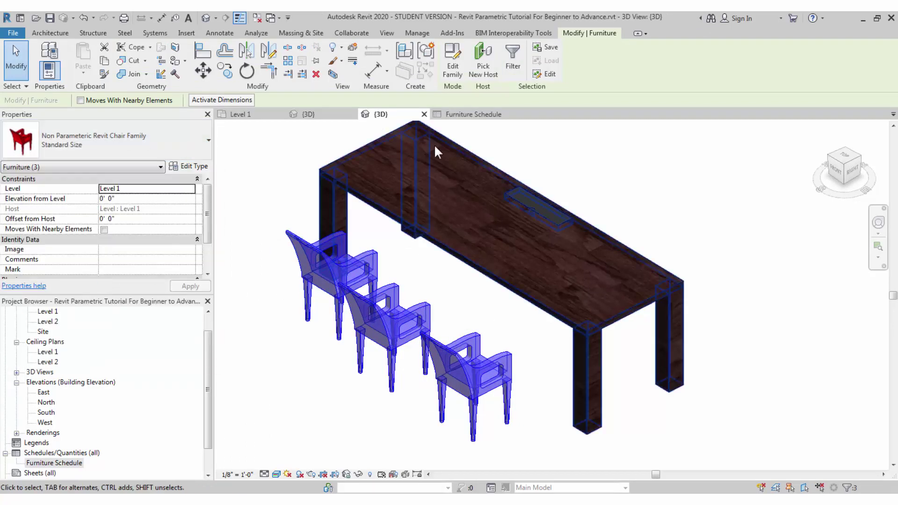
key(ctrl+Tab)
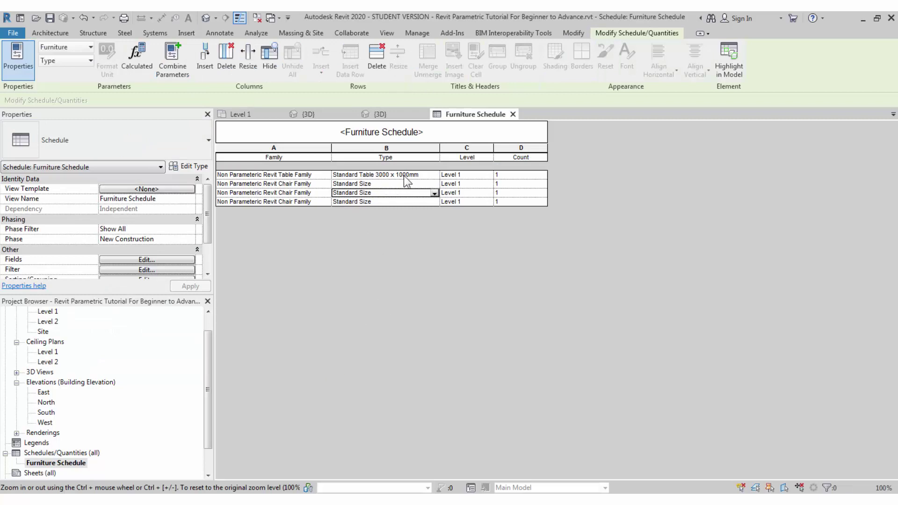
Save the project and close the inactive views, keeping the chair family's 3D view active.
click(50, 18)
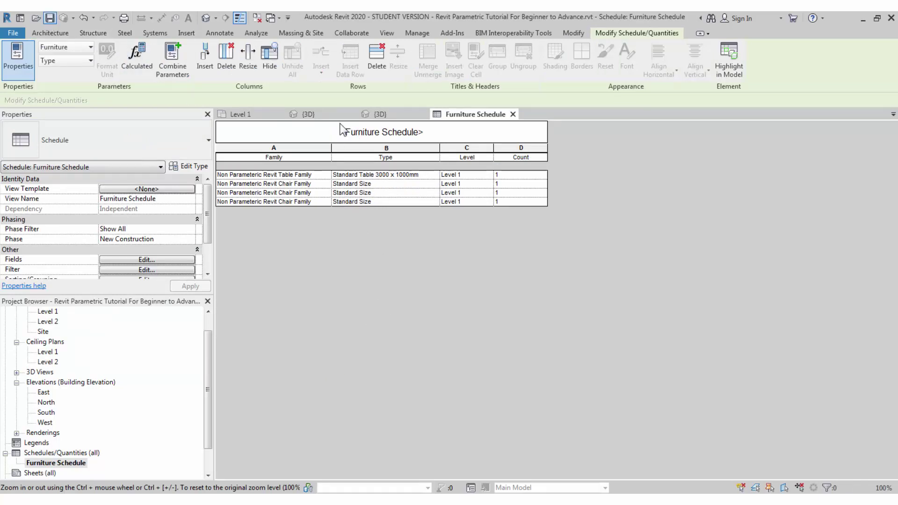
click(306, 114)
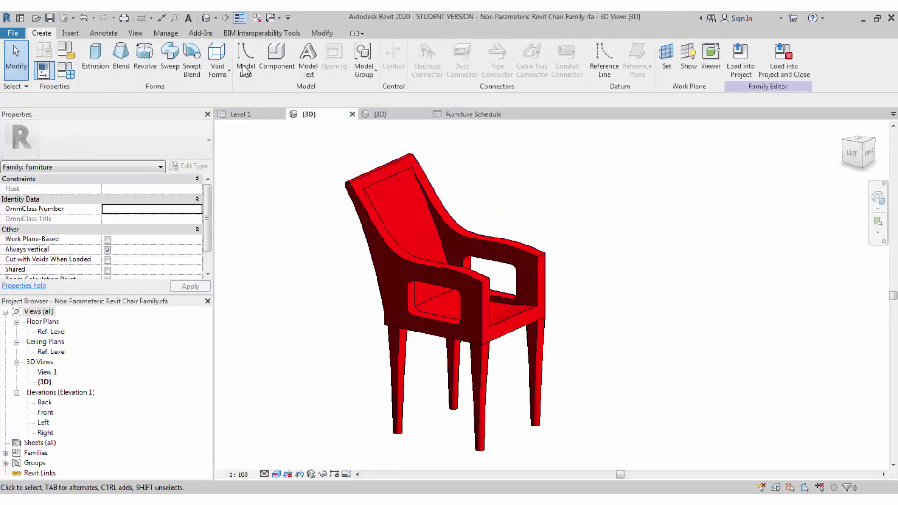
click(256, 18)
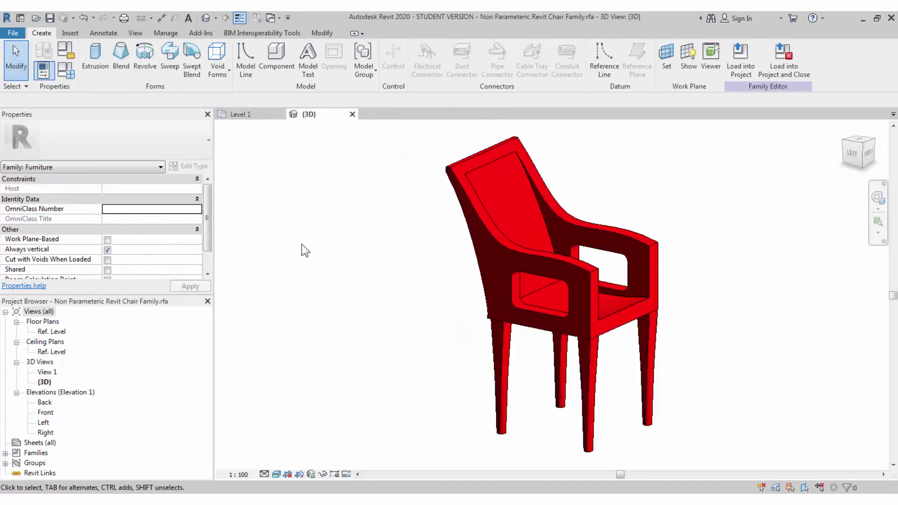